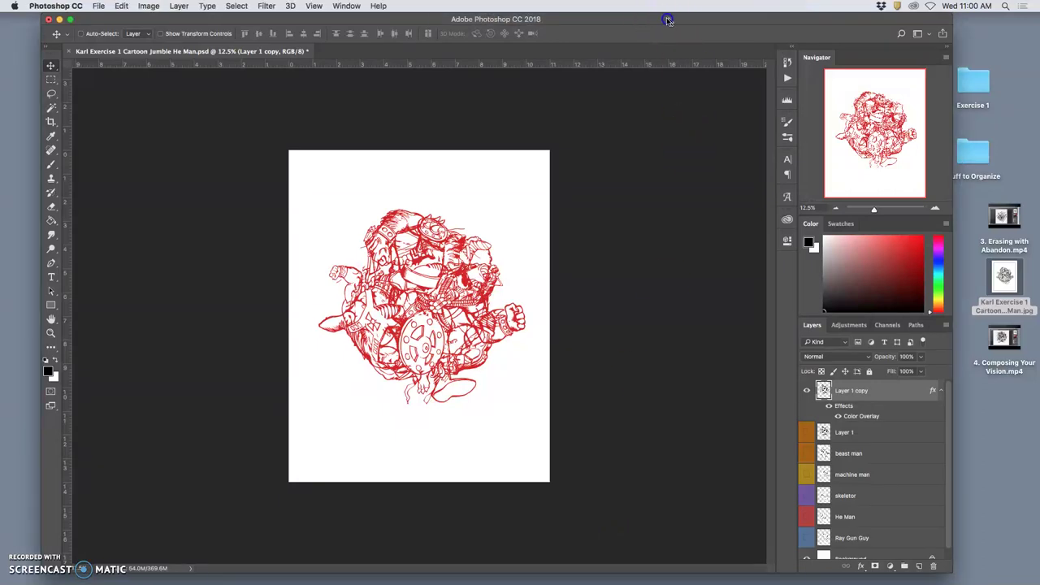
Hide the red Color Overlay and the white Background to see black lines on transparency
left_click_drag(666, 19, 665, 20)
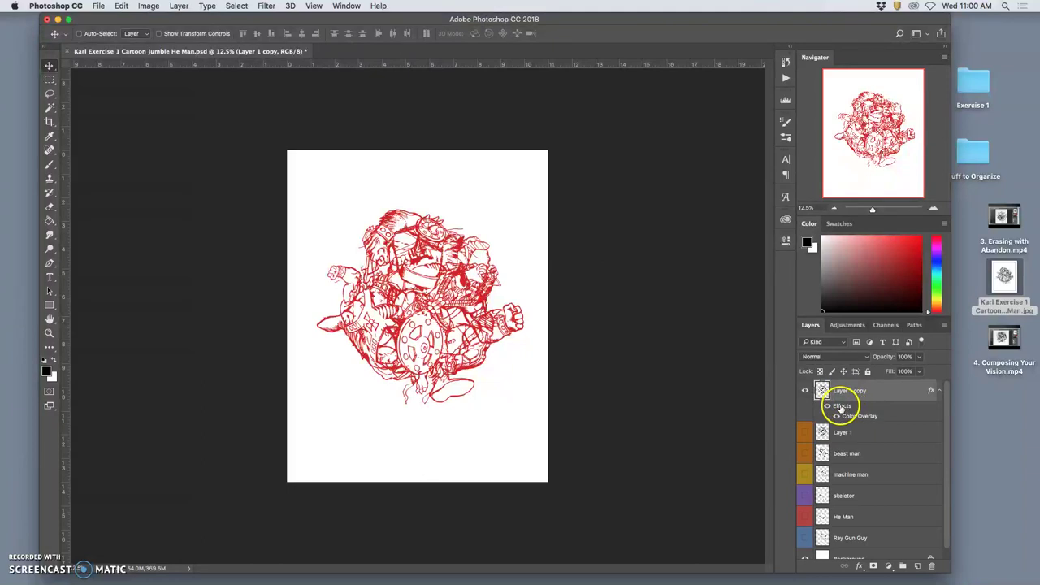
left_click(828, 408)
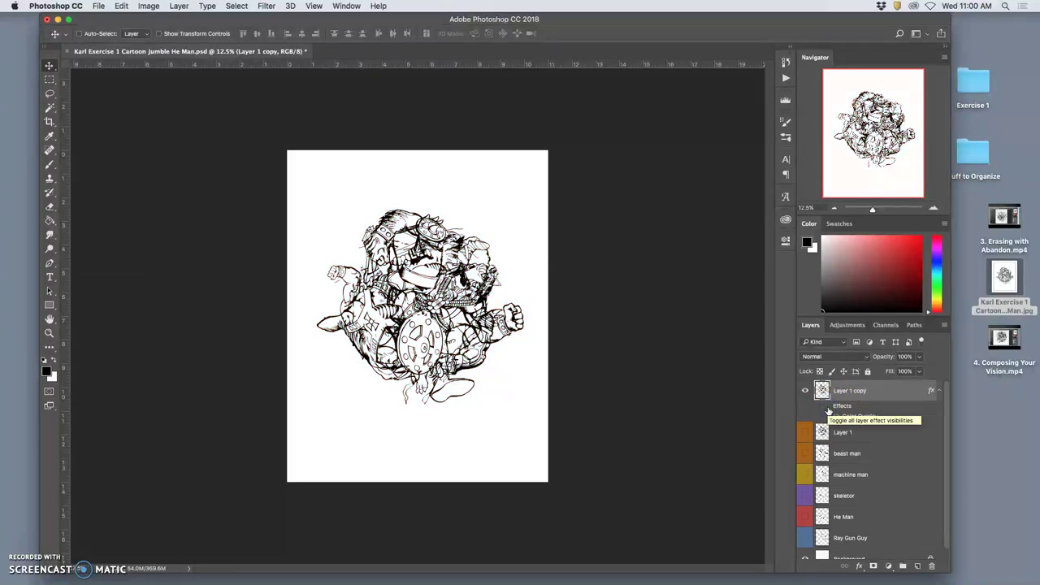
scroll(837, 447, "down", 1)
left_click(806, 548)
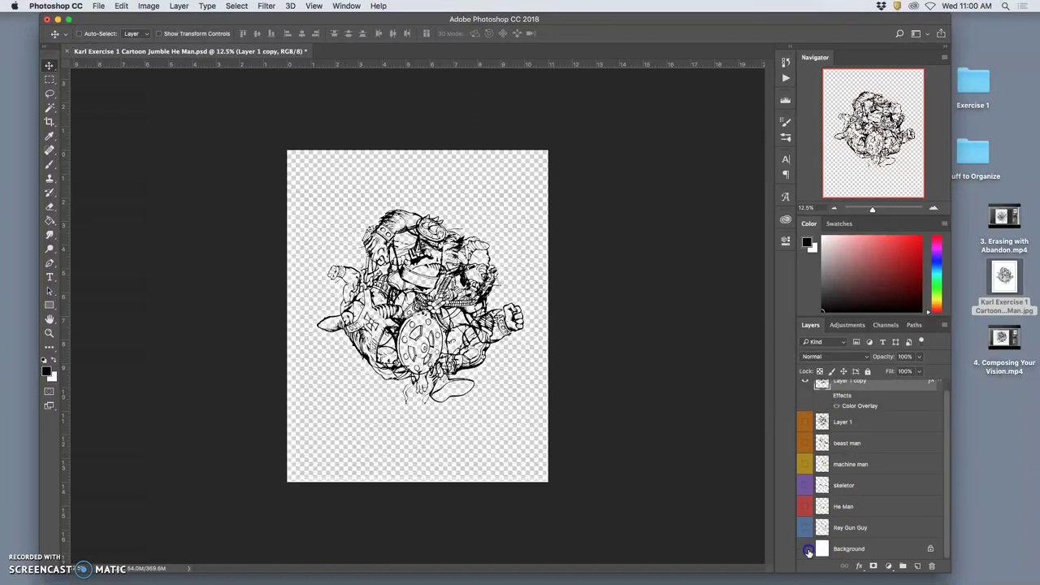
scroll(886, 449, "up", 1)
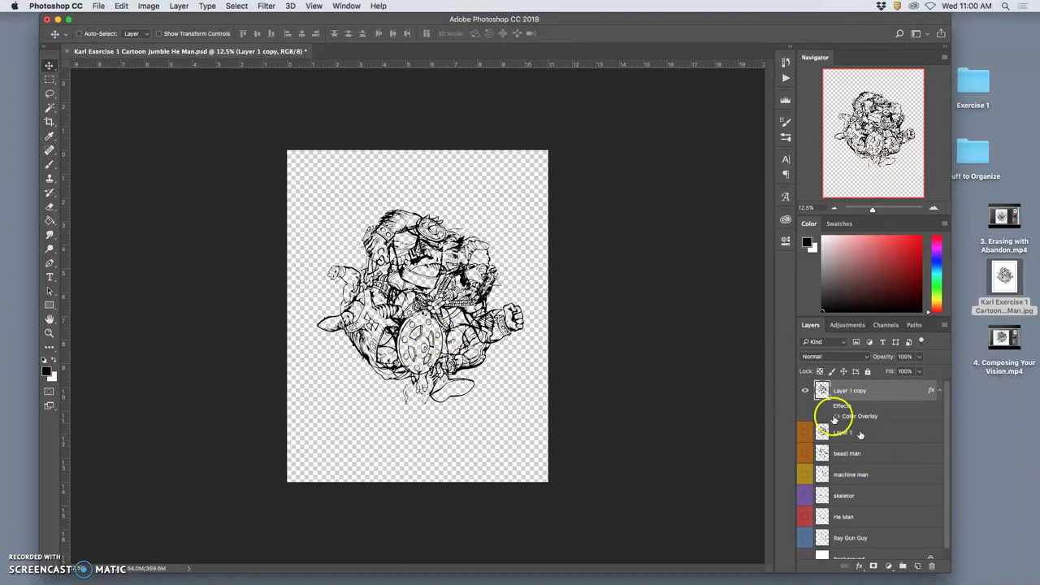
Toggle Layer 1 copy, then restore the white Background and the red overlay
left_click(805, 391)
left_click(805, 391)
scroll(812, 528, "down", 1)
left_click(804, 550)
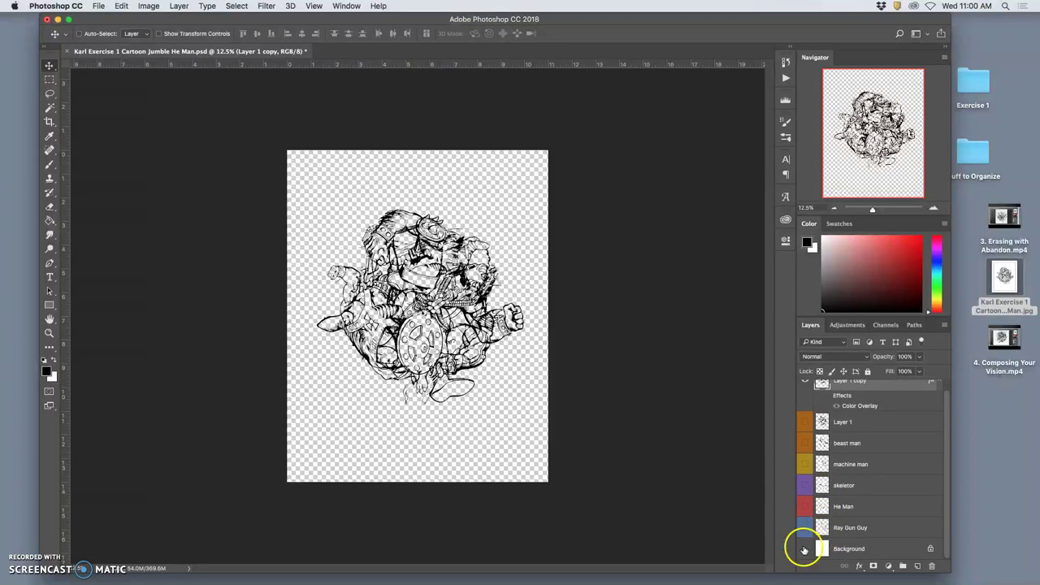
scroll(837, 402, "up", 1)
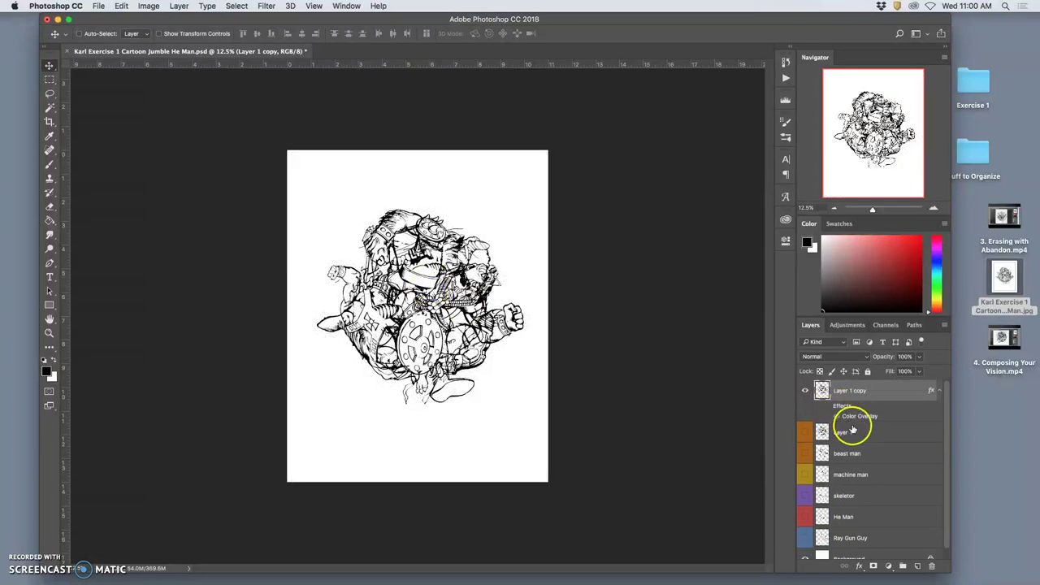
left_click(827, 406)
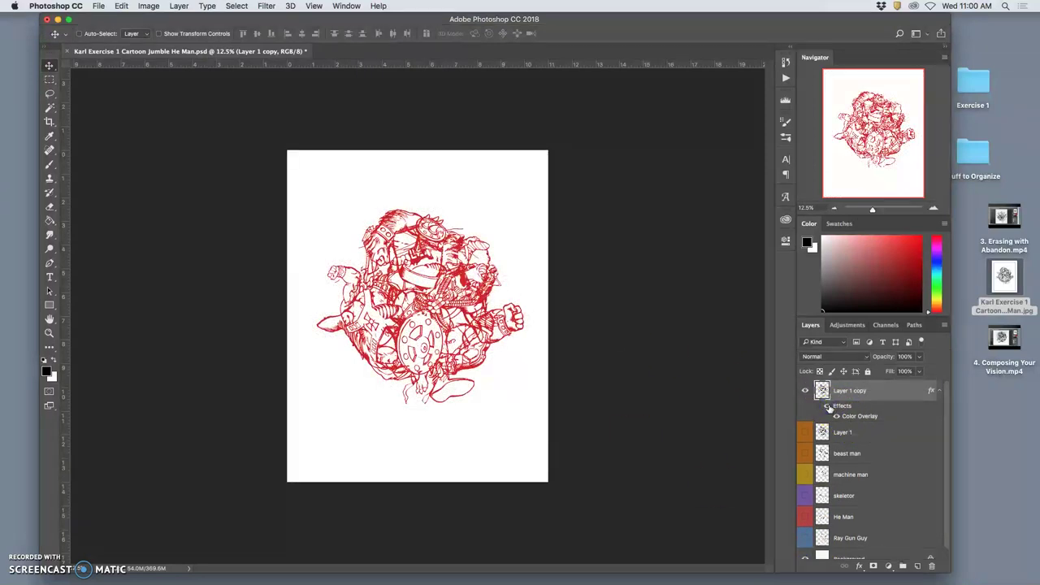
left_click(827, 407)
left_click(827, 406)
In Layer 1 copy's Layer Style, replace Color Overlay with Gradient Overlay
double_click(886, 395)
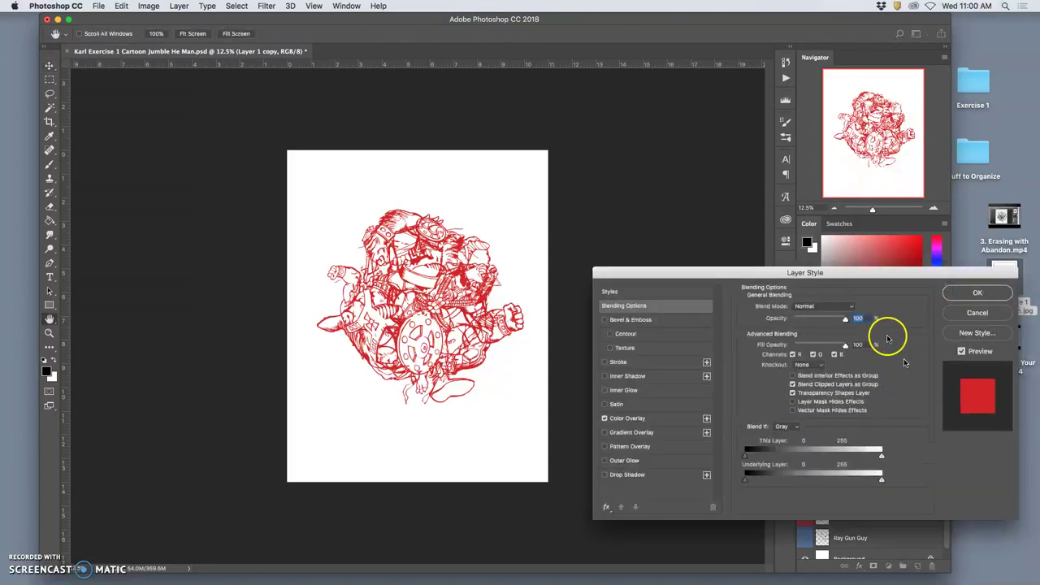
left_click_drag(875, 272, 845, 131)
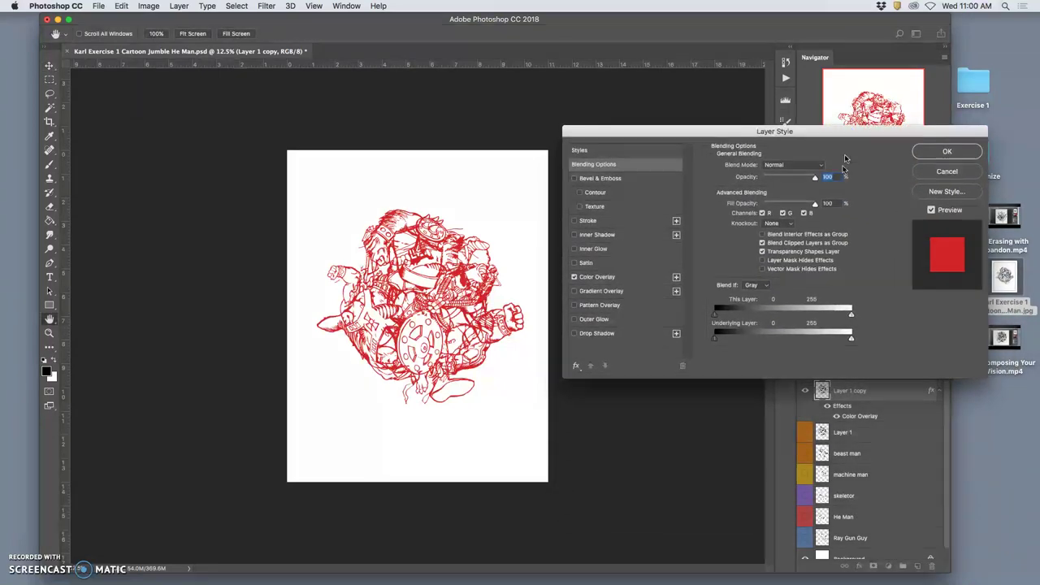
left_click(575, 277)
left_click(575, 294)
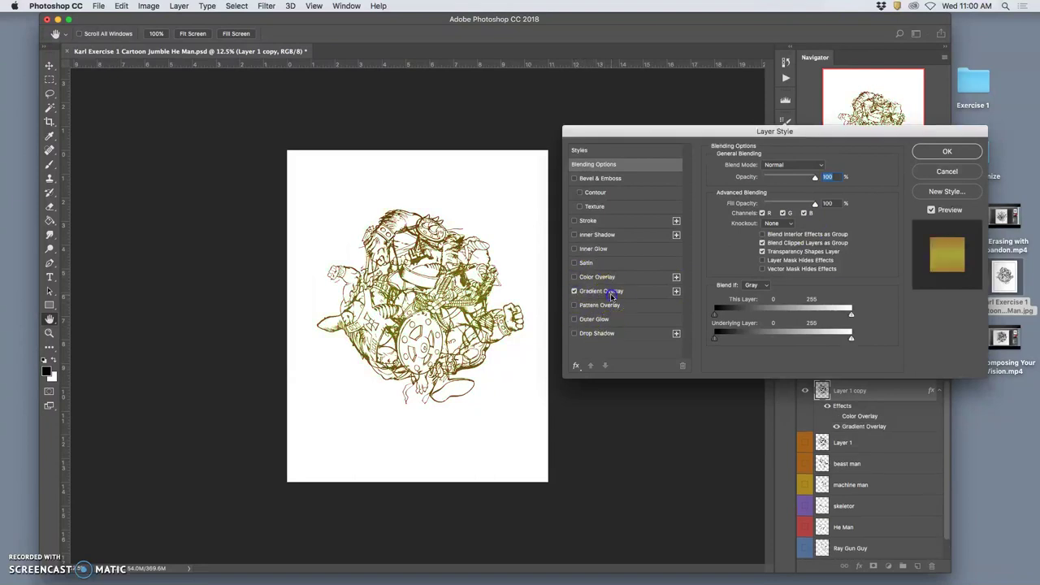
left_click(609, 296)
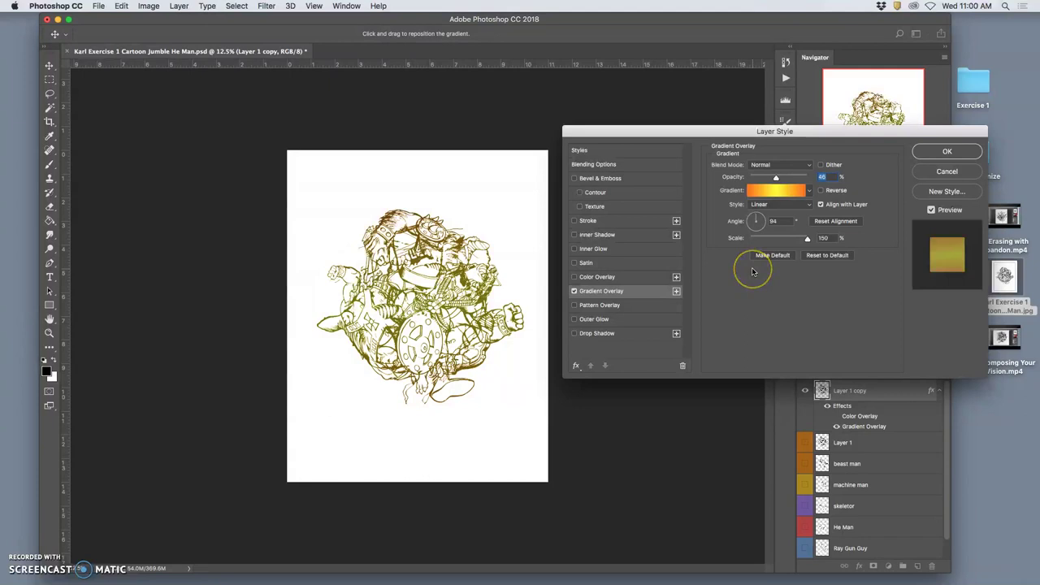
Apply the Yellow, Violet, Orange, Blue gradient preset at 100% opacity
left_click(809, 190)
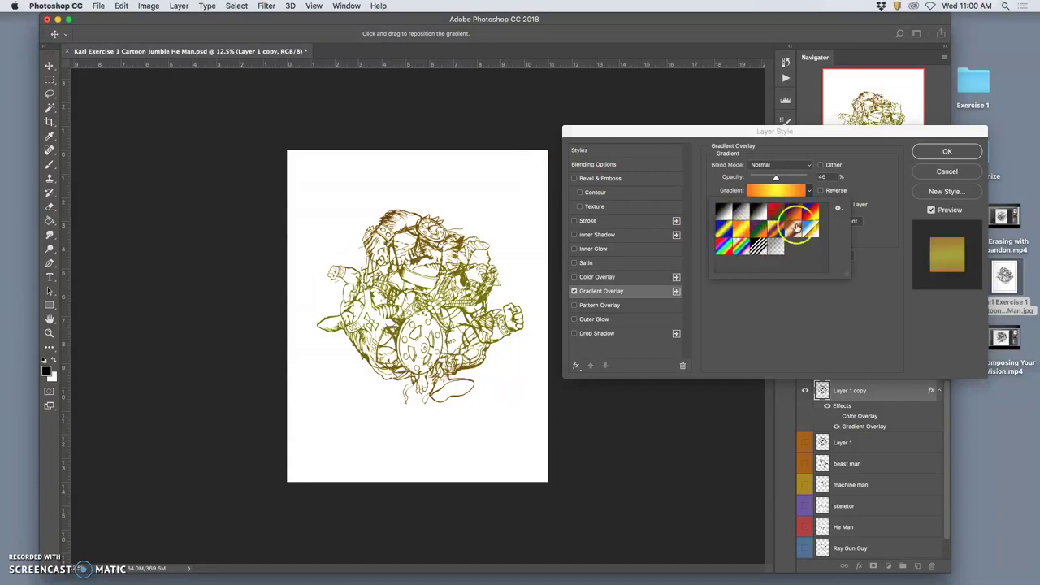
left_click(778, 230)
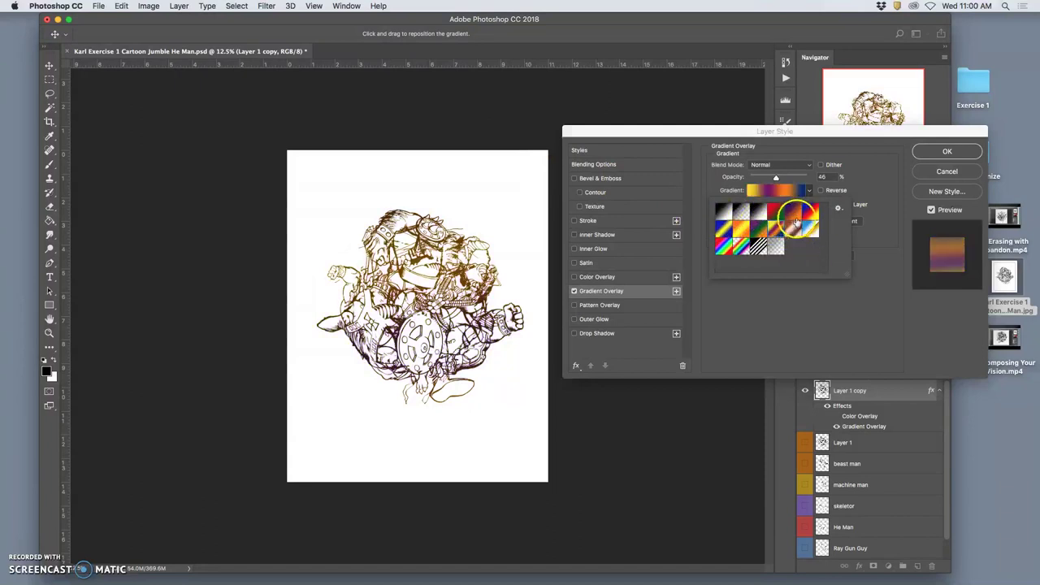
left_click(796, 221)
left_click(778, 180)
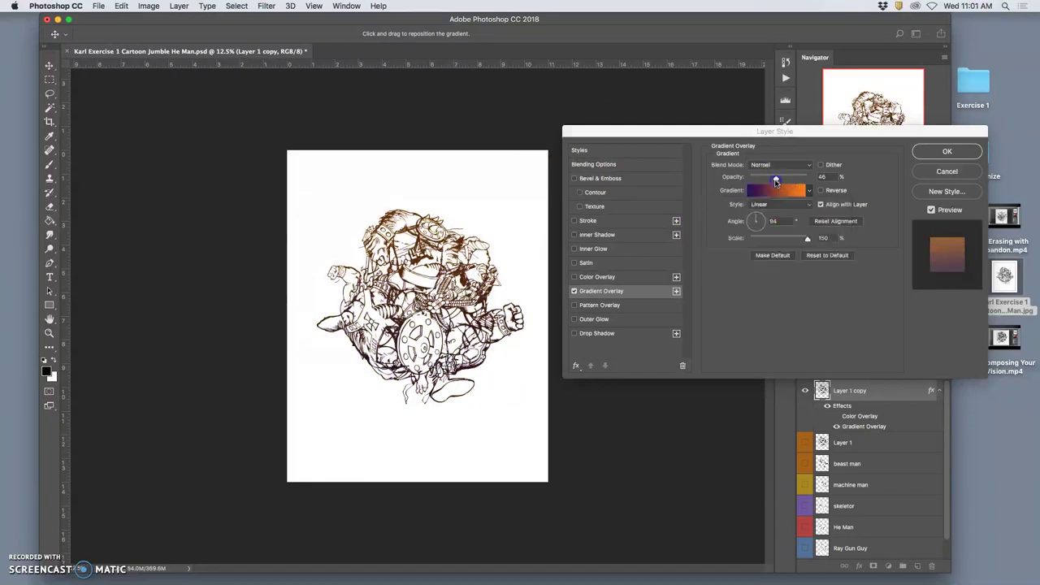
left_click_drag(776, 180, 806, 177)
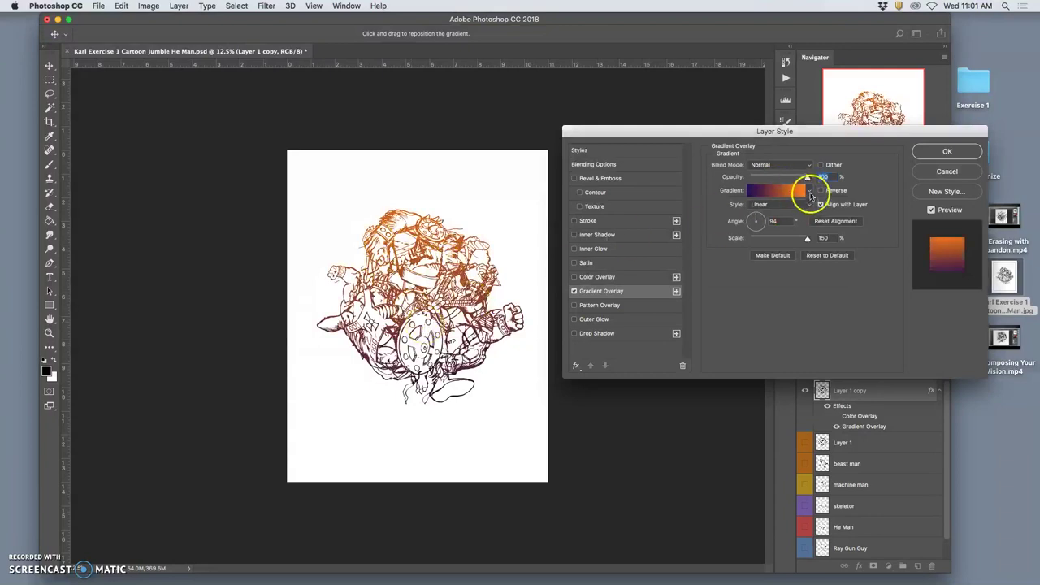
left_click(810, 192)
left_click(763, 232)
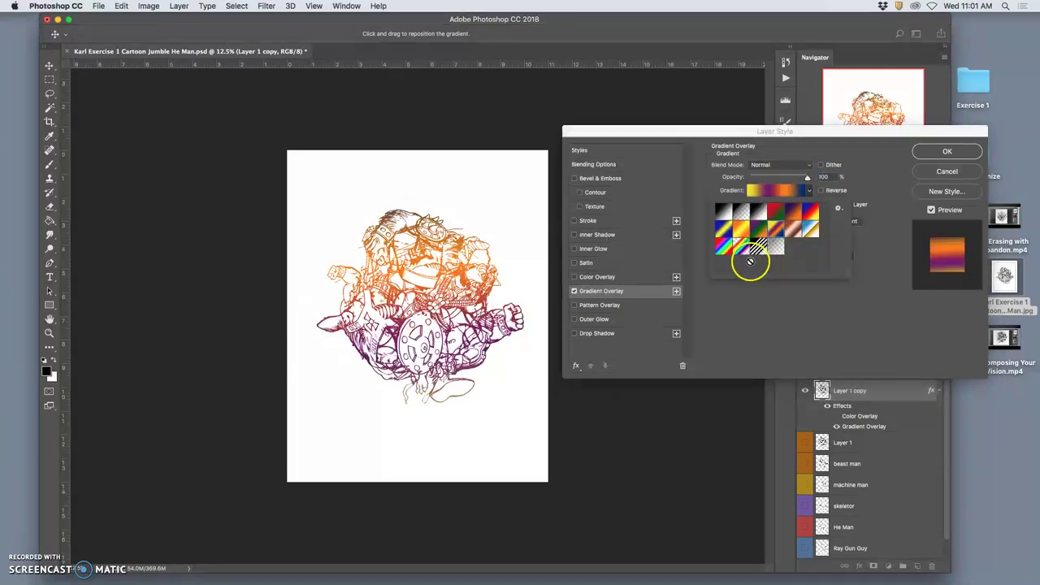
left_click(873, 187)
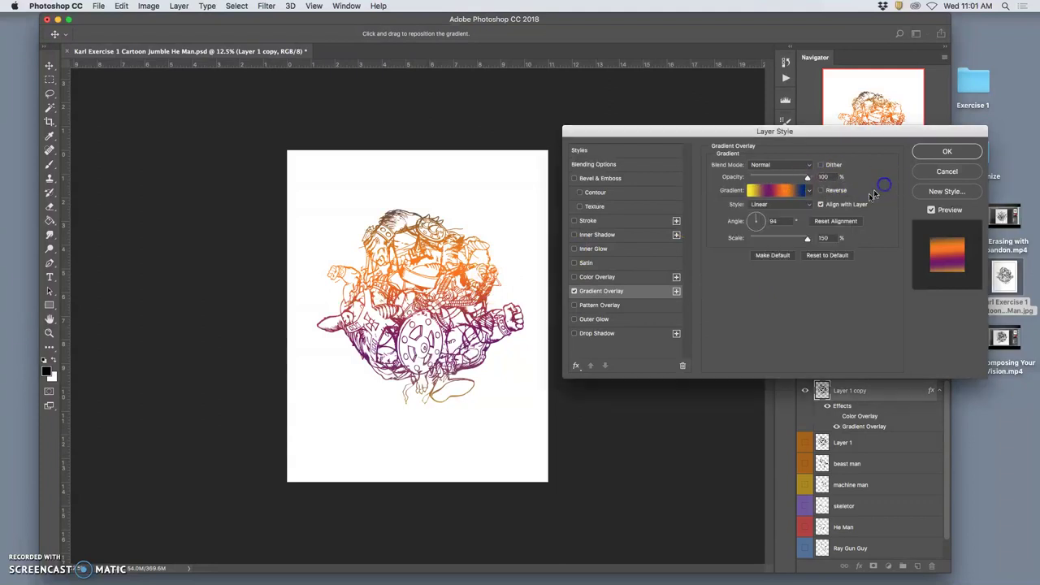
Rotate the gradient, try Radial and Diamond styles, and settle on Linear
left_click_drag(764, 223, 816, 213)
left_click(808, 205)
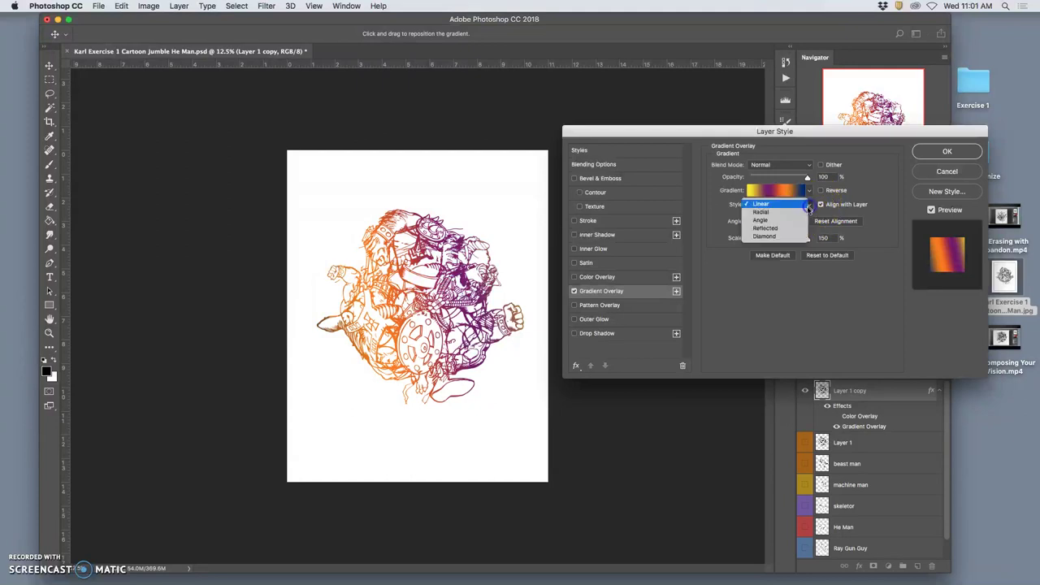
left_click(785, 212)
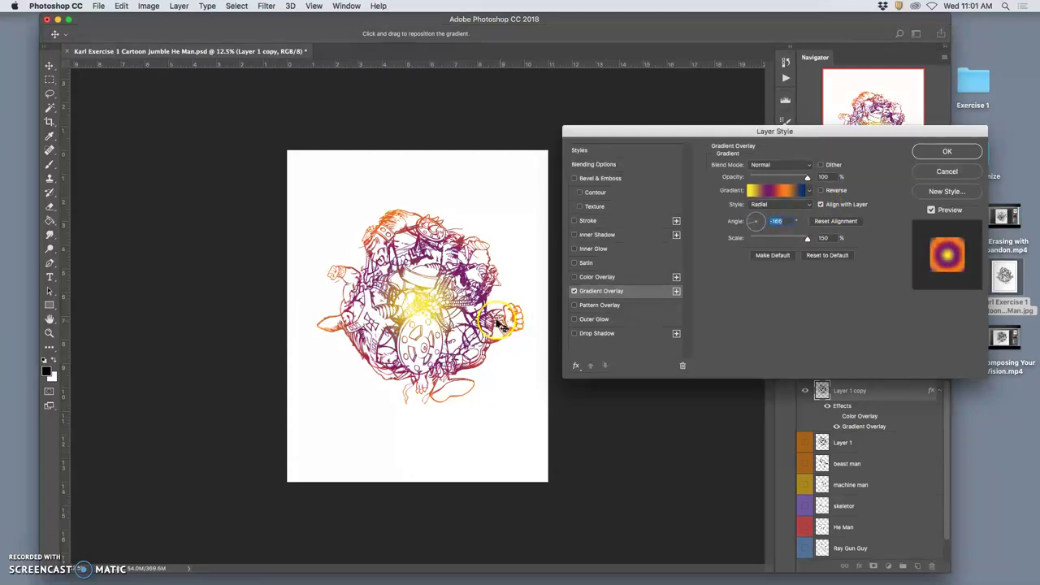
left_click(810, 205)
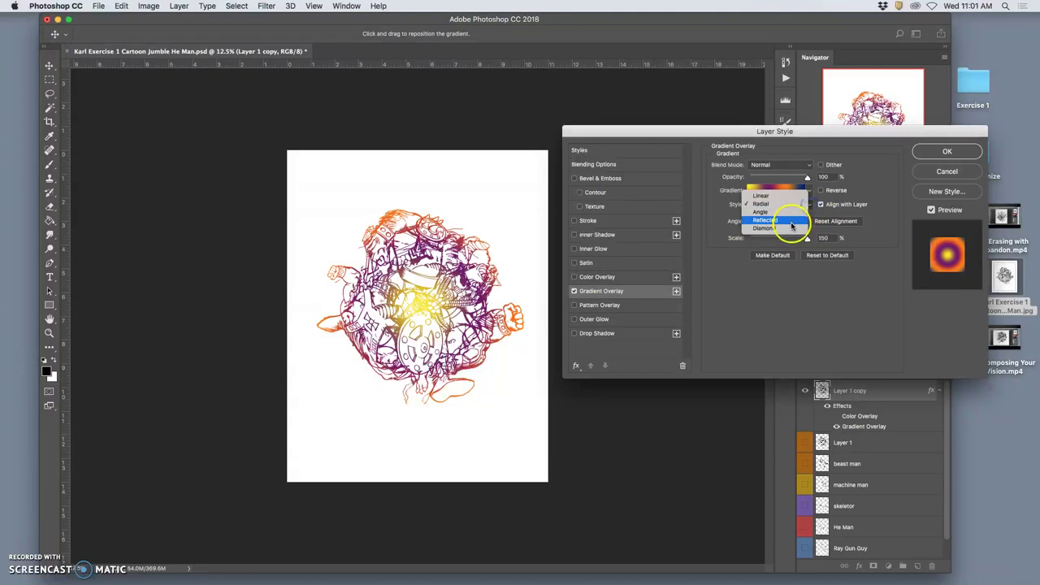
left_click(786, 230)
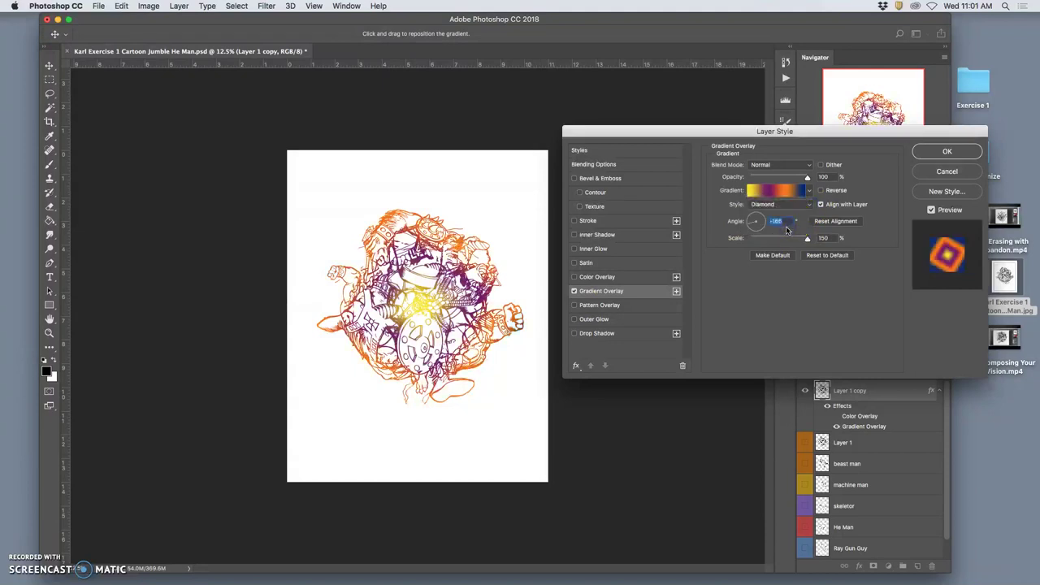
left_click(810, 204)
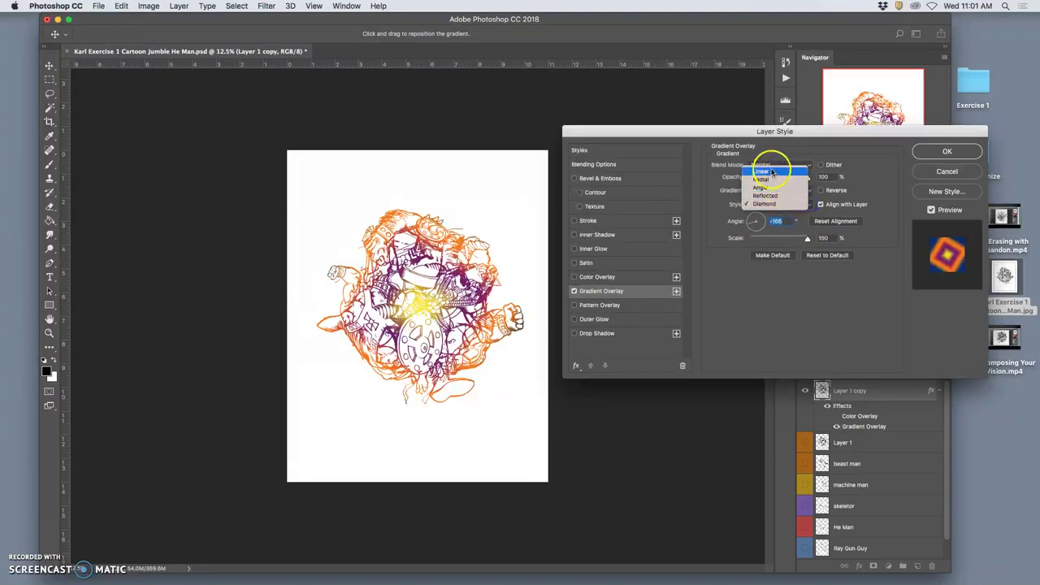
left_click(772, 172)
Load the Copper gradient preset in the Gradient Editor and make its rightmost stop pink
left_click(793, 192)
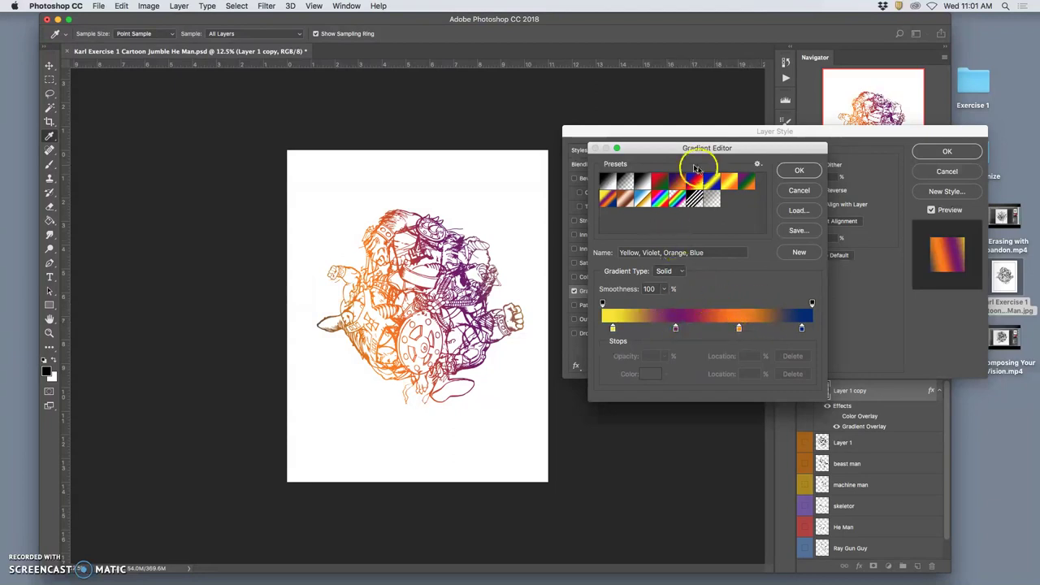
left_click(624, 200)
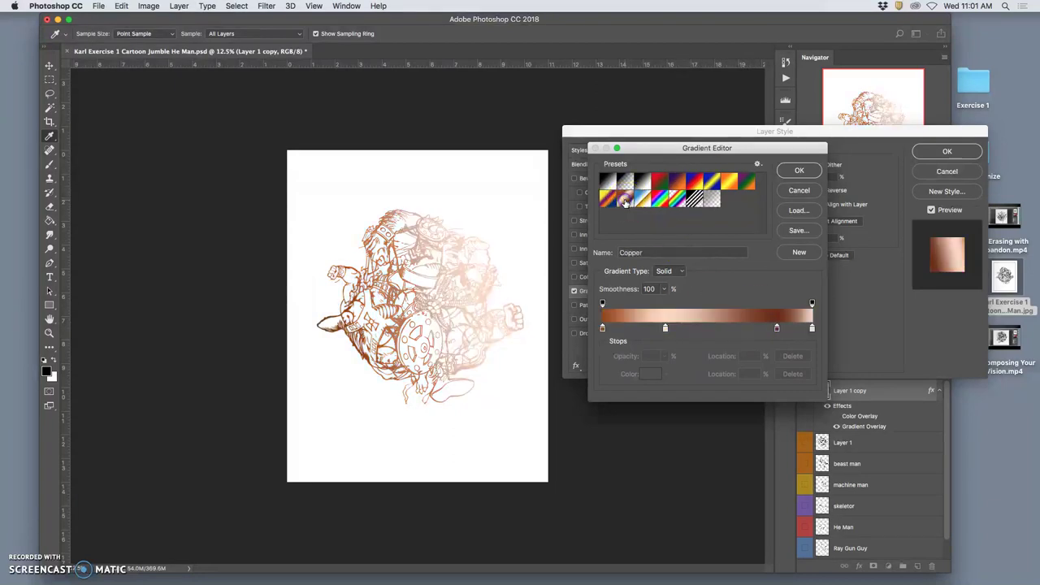
left_click_drag(506, 241, 466, 267)
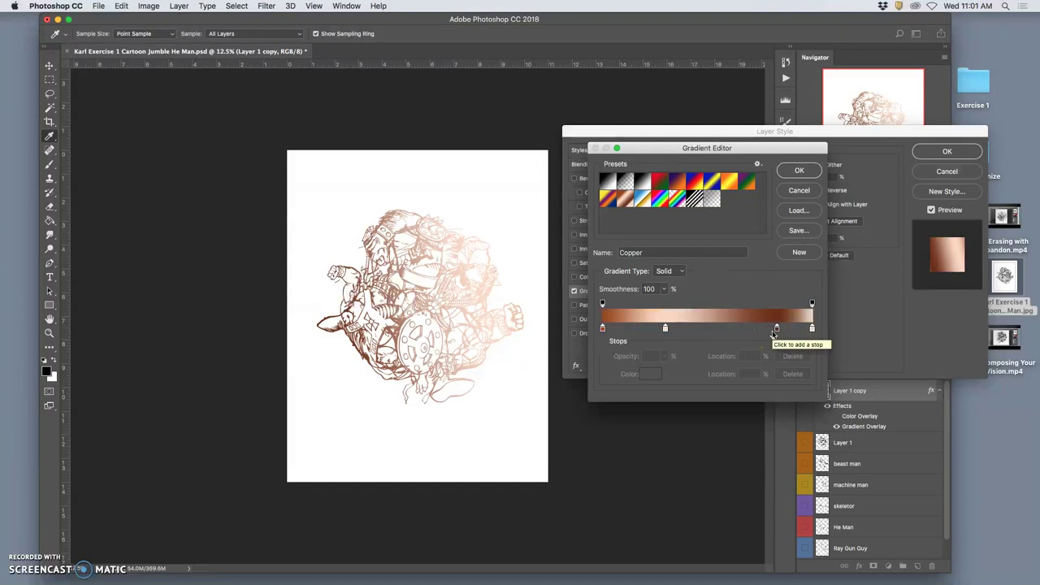
left_click(812, 329)
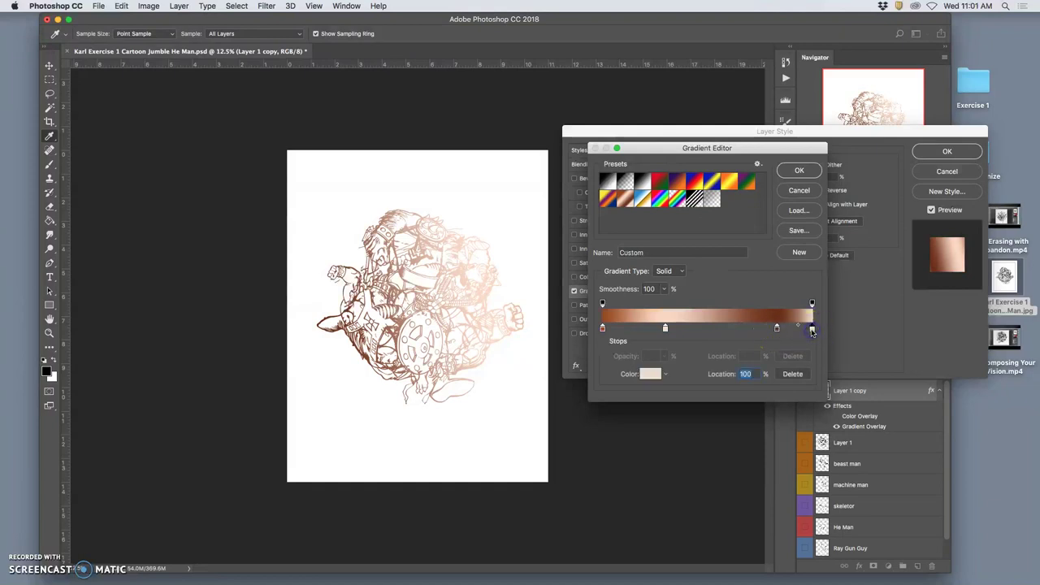
double_click(811, 329)
left_click(790, 403)
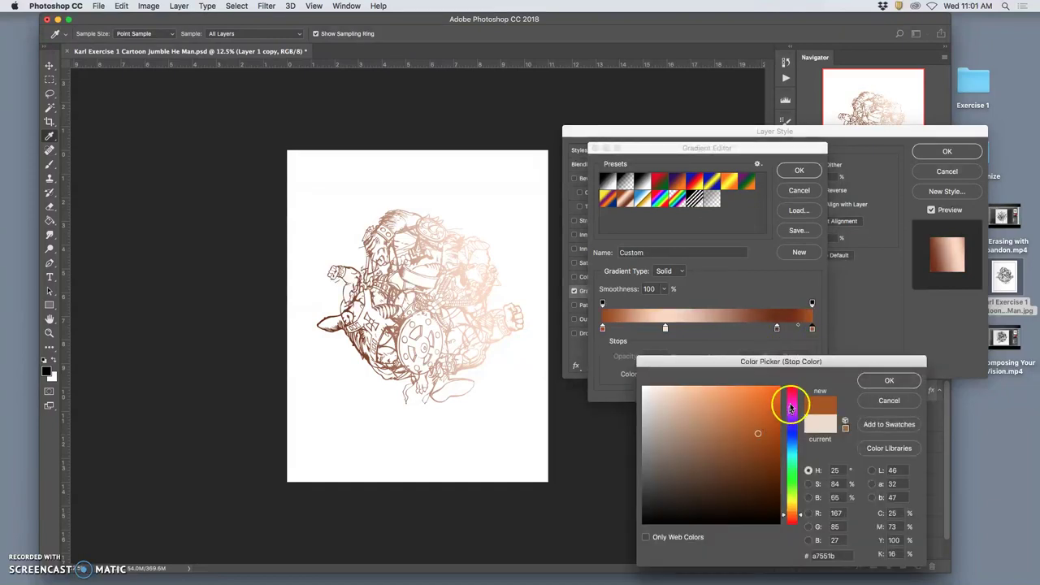
mouse_move(738, 441)
left_mouse_down()
mouse_move(693, 429)
mouse_move(680, 438)
mouse_move(684, 430)
left_mouse_up()
left_click(865, 374)
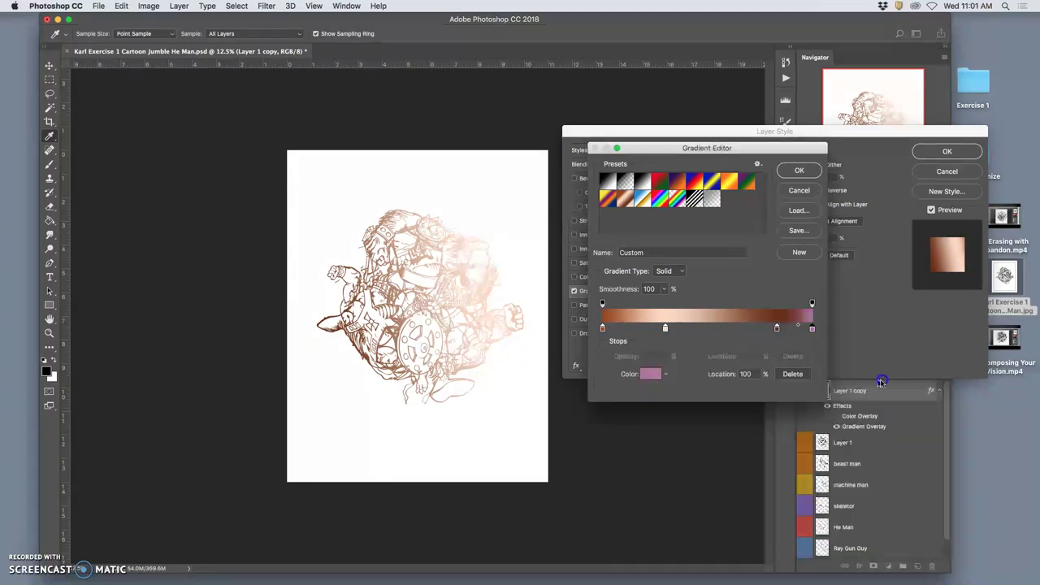
Change another colour stop to green #3ec74b
double_click(777, 328)
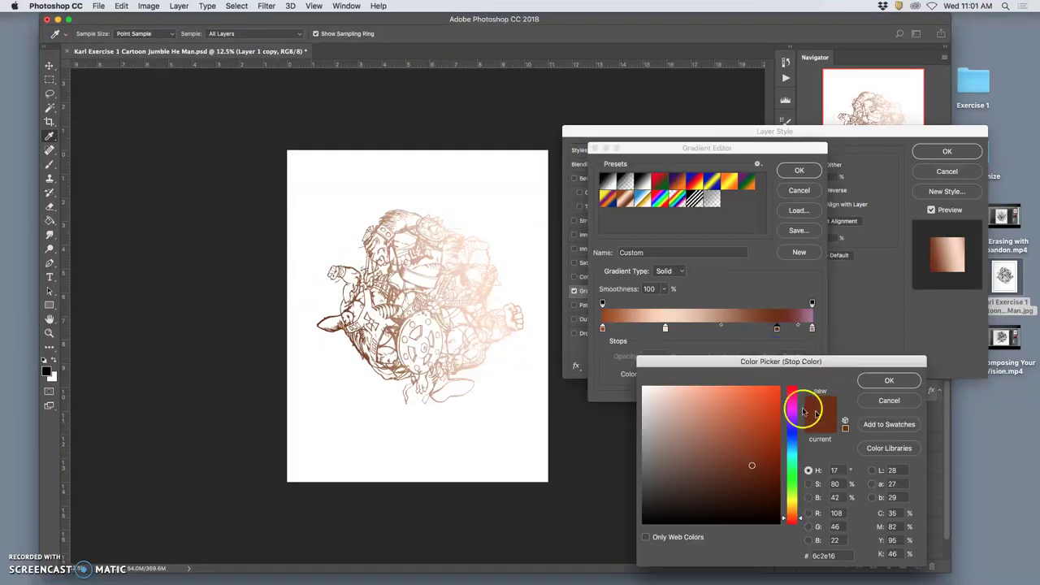
left_click(773, 391)
left_click(795, 497)
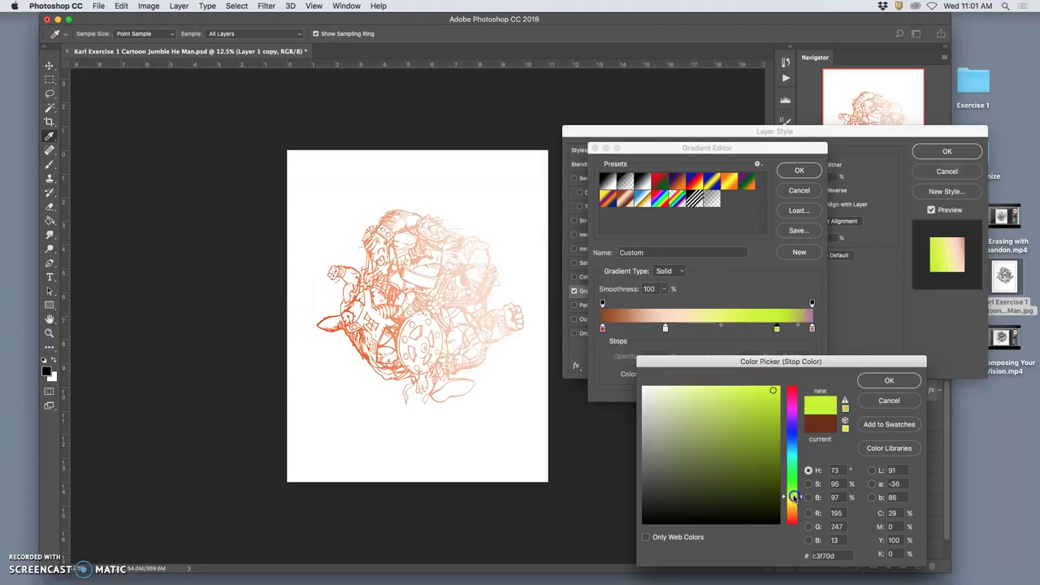
left_click_drag(795, 497, 791, 476)
left_click(754, 424)
left_click_drag(755, 425, 736, 416)
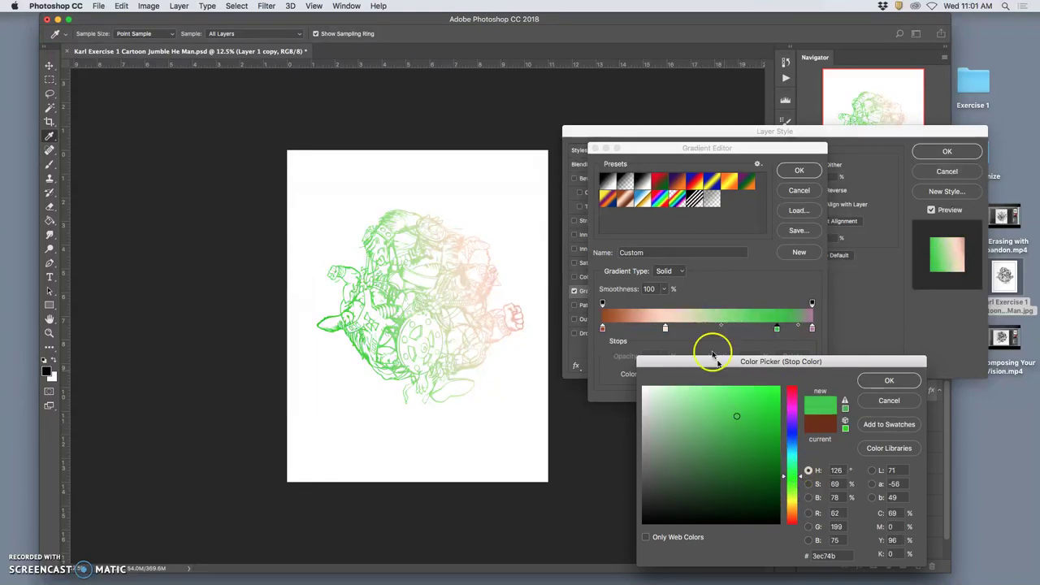
Confirm the green stop, add a yellow #dac433 stop at 15%, and accept the gradient
left_click(889, 380)
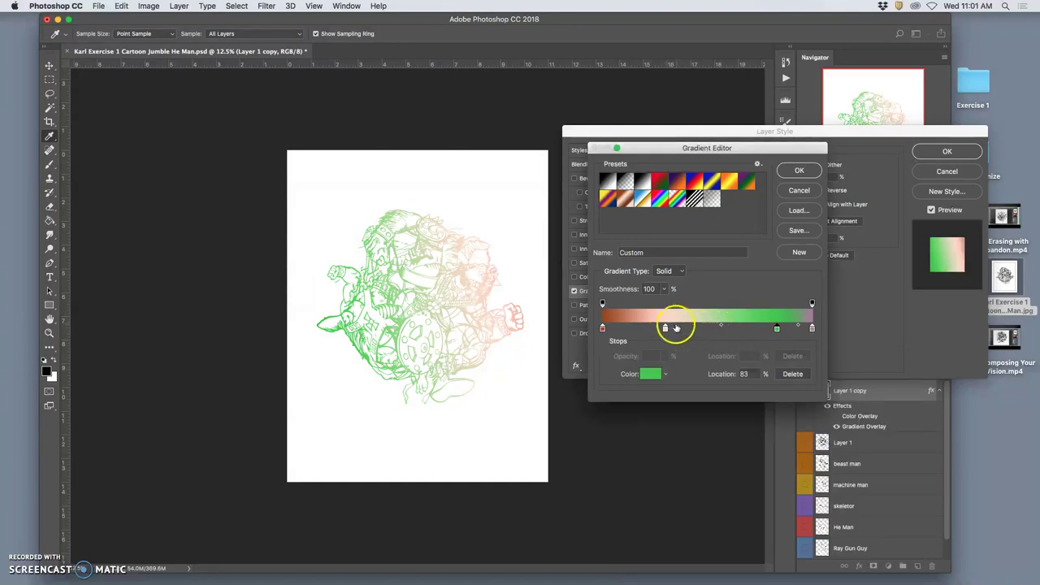
left_click(700, 328)
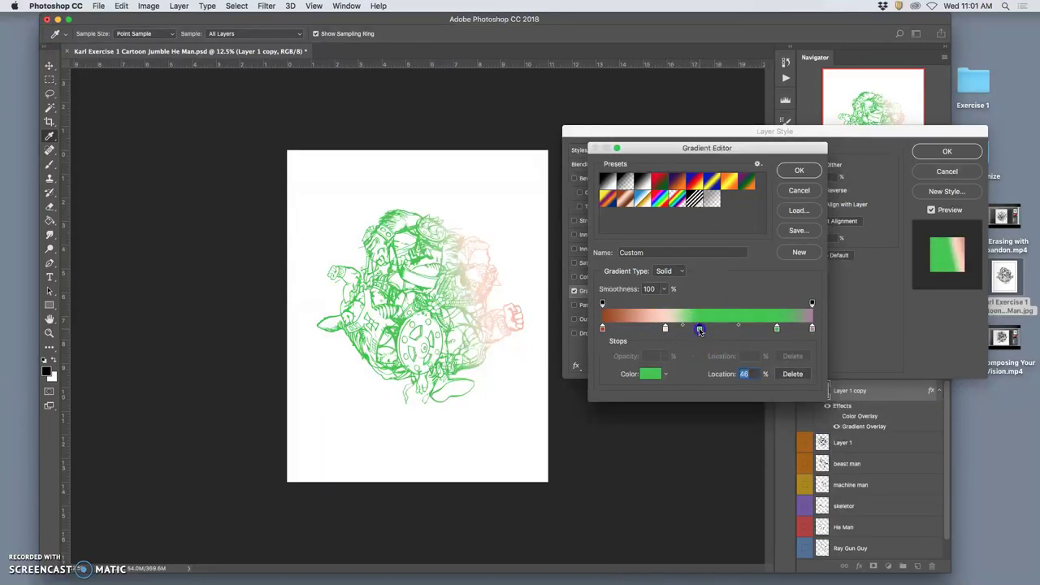
double_click(699, 328)
left_click(788, 504)
left_click_drag(766, 463, 748, 405)
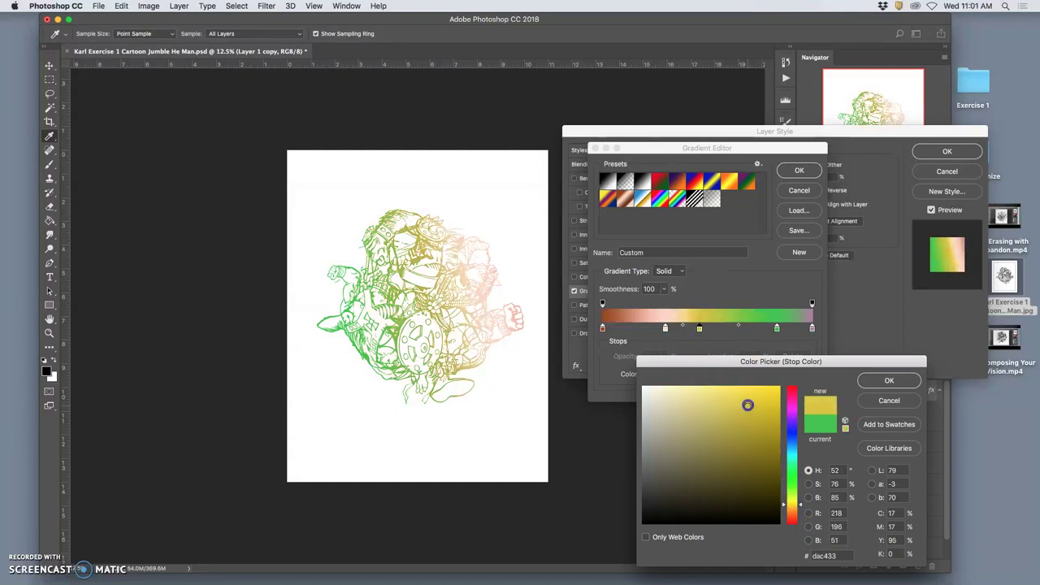
left_click(887, 382)
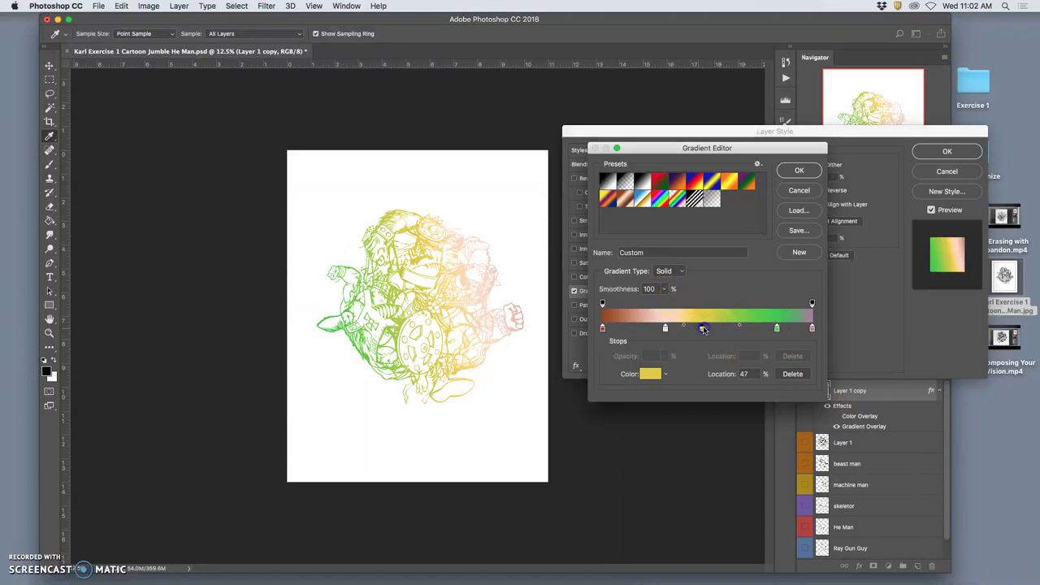
left_click_drag(703, 329, 658, 330)
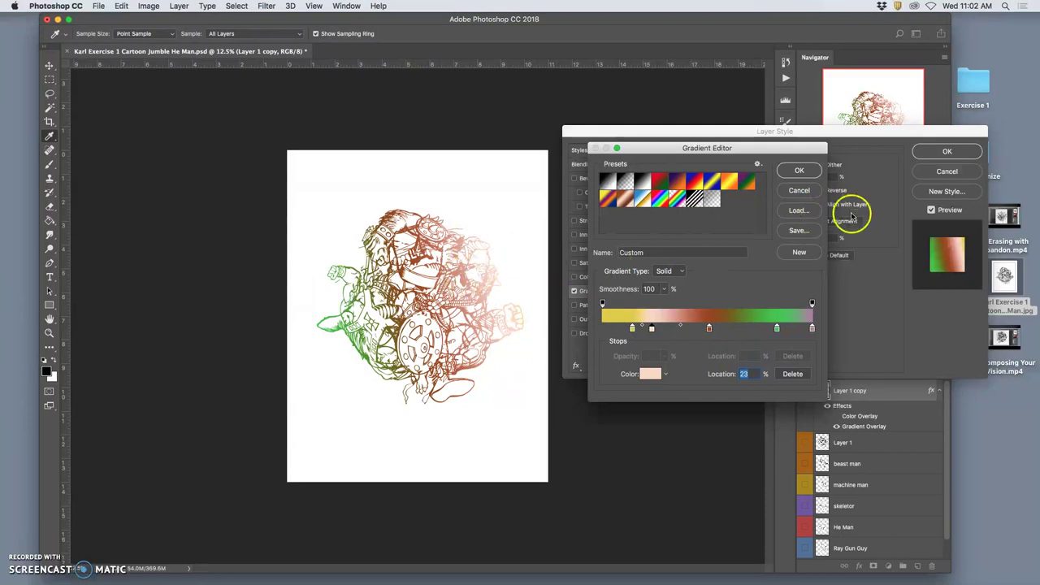
left_click(804, 169)
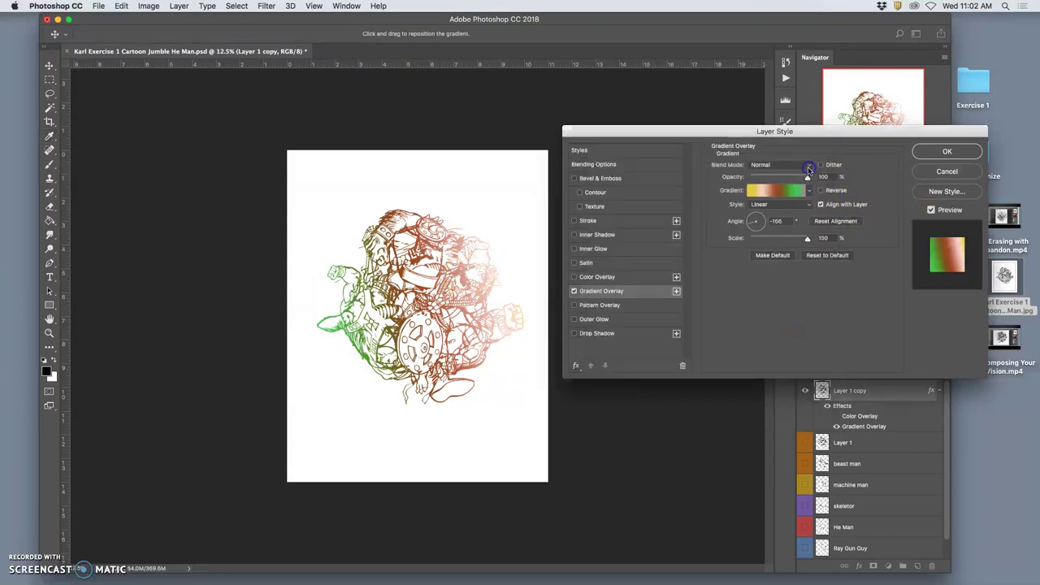
Enable the red Color Overlay and set its blend mode to Dissolve after trying Soft Light
left_click(575, 277)
left_click(609, 277)
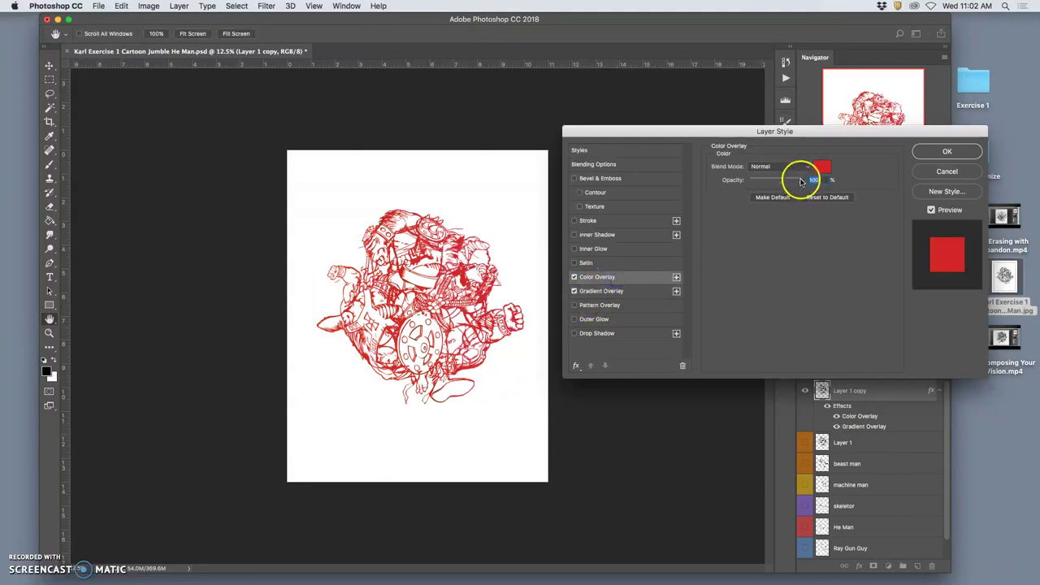
left_click_drag(792, 182, 764, 181)
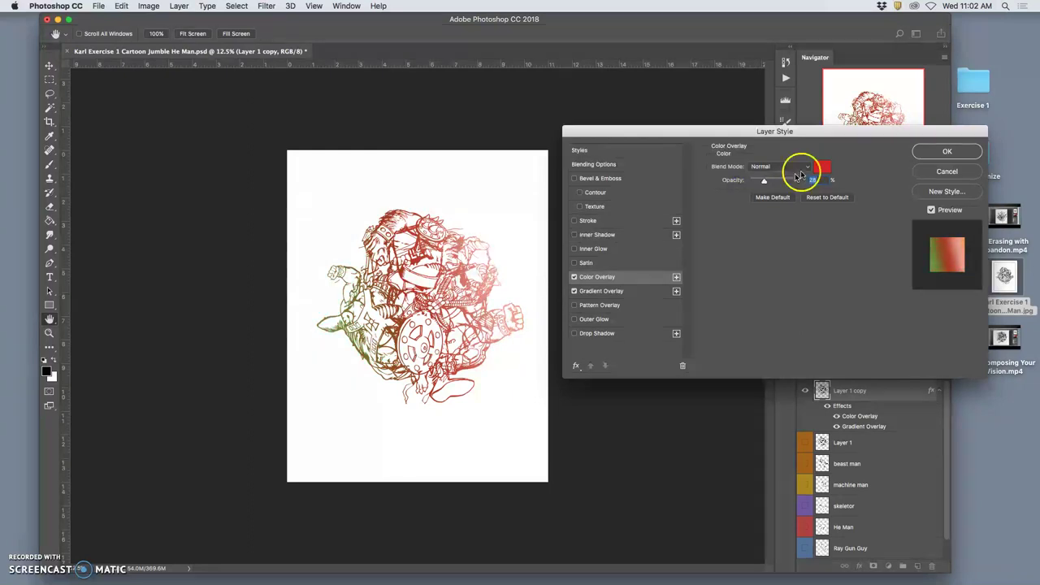
left_click(806, 167)
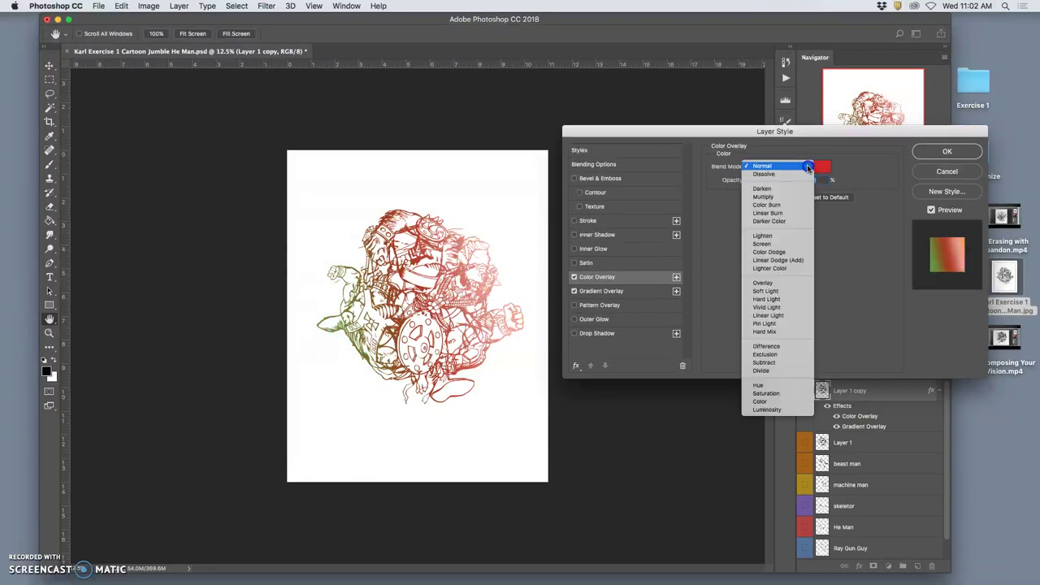
left_click(783, 293)
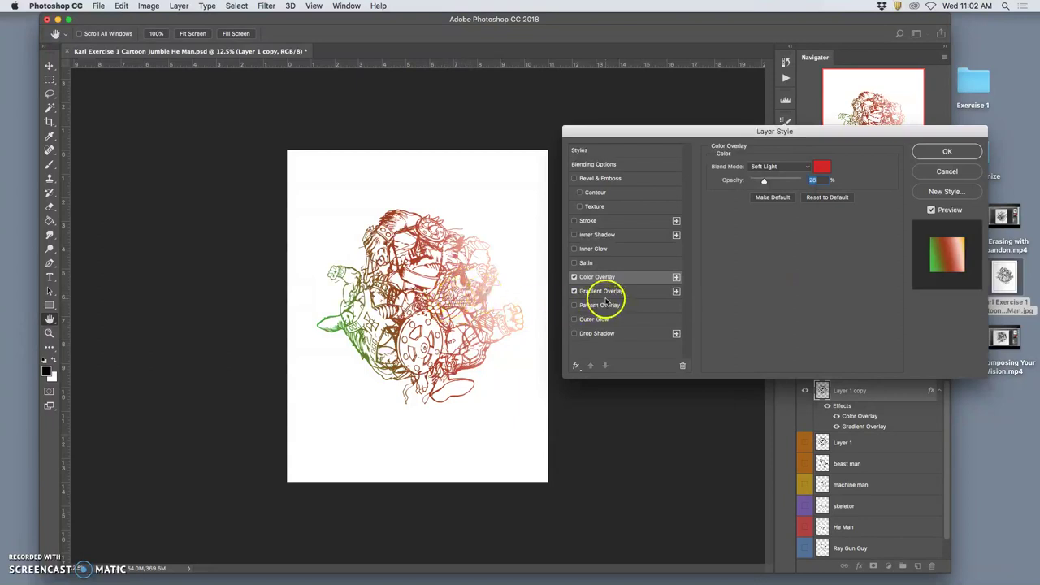
left_click(785, 166)
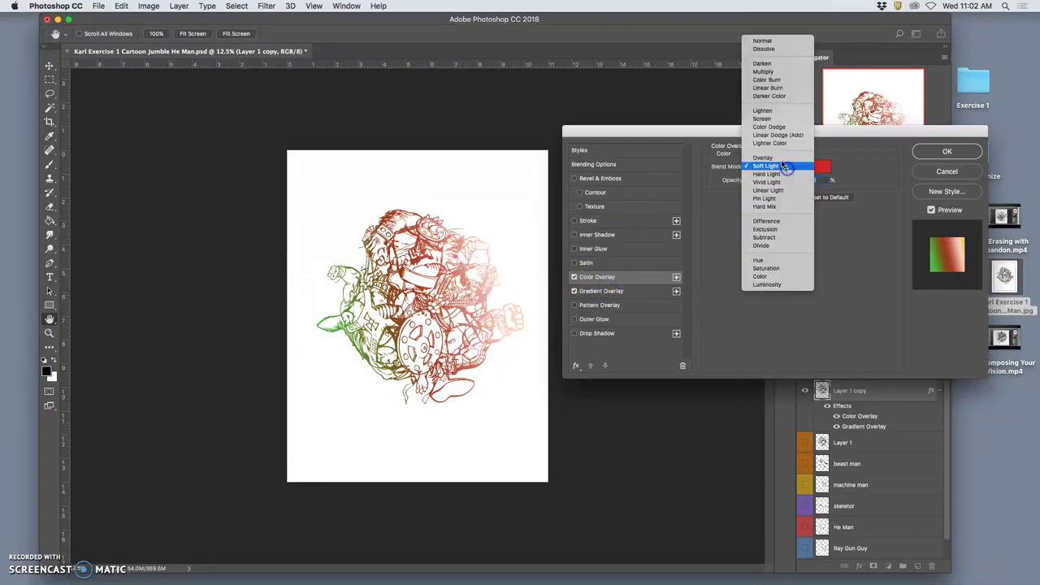
left_click(764, 49)
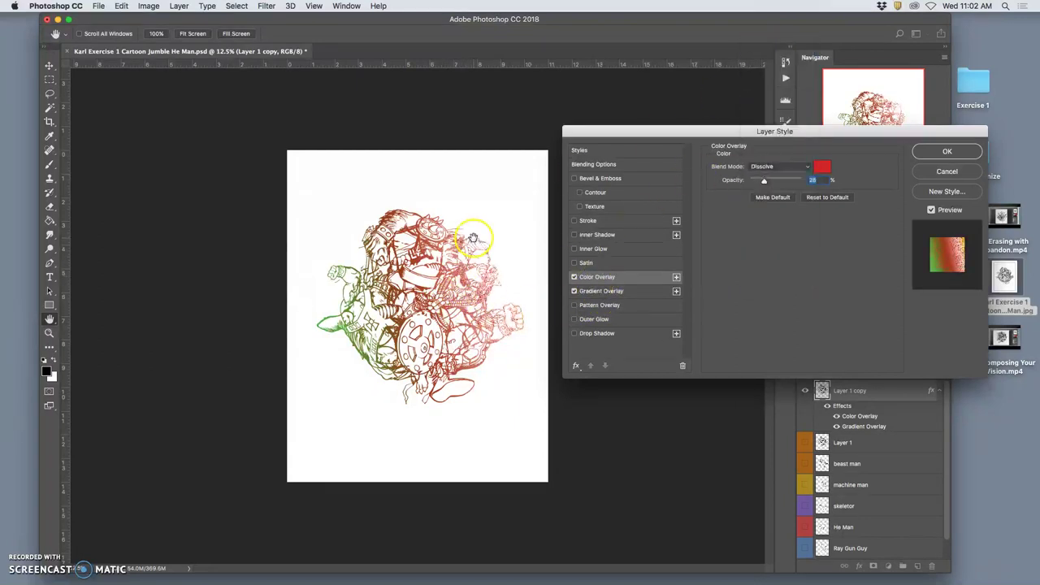
Zoom into the artwork and tune the Dissolve overlay opacity to about 39%
key("super+equal")
key("super+equal")
key("super+equal")
key("super+equal")
key("super+equal")
key("super+equal")
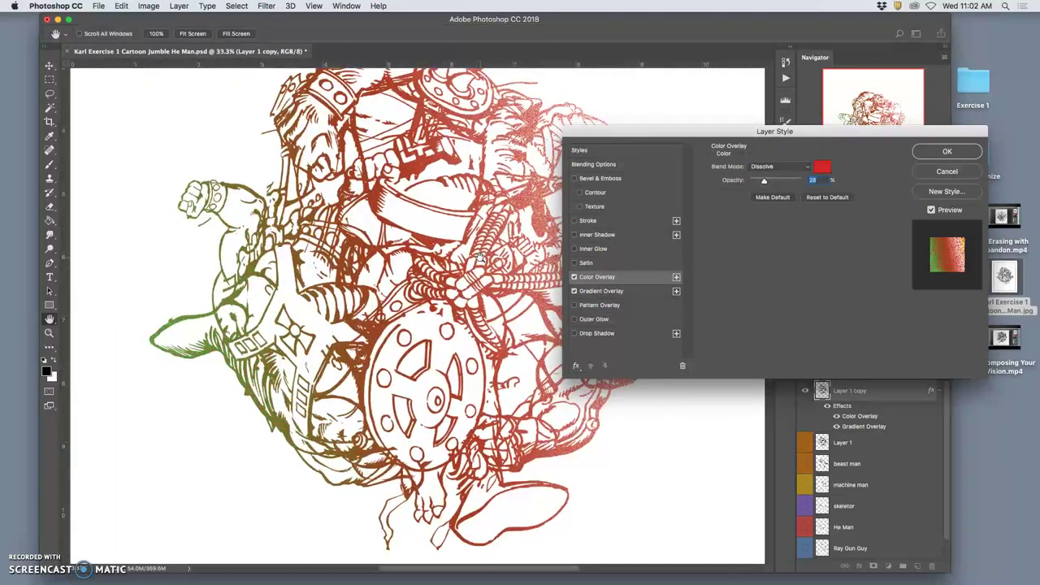
key("super+equal")
key("super+equal")
key("super+equal")
key("super+equal")
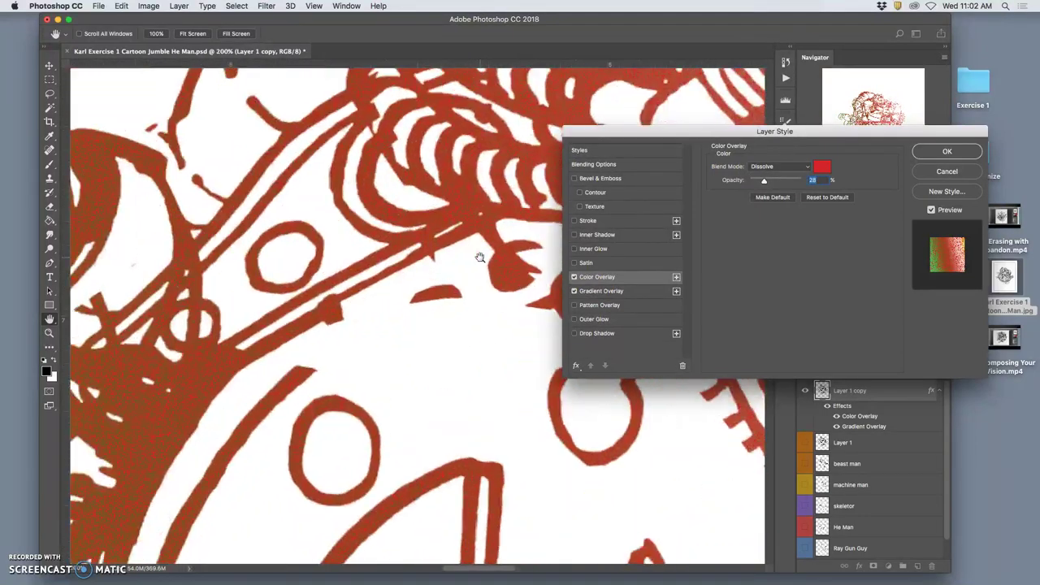
left_click(479, 251)
left_click_drag(469, 245, 432, 163)
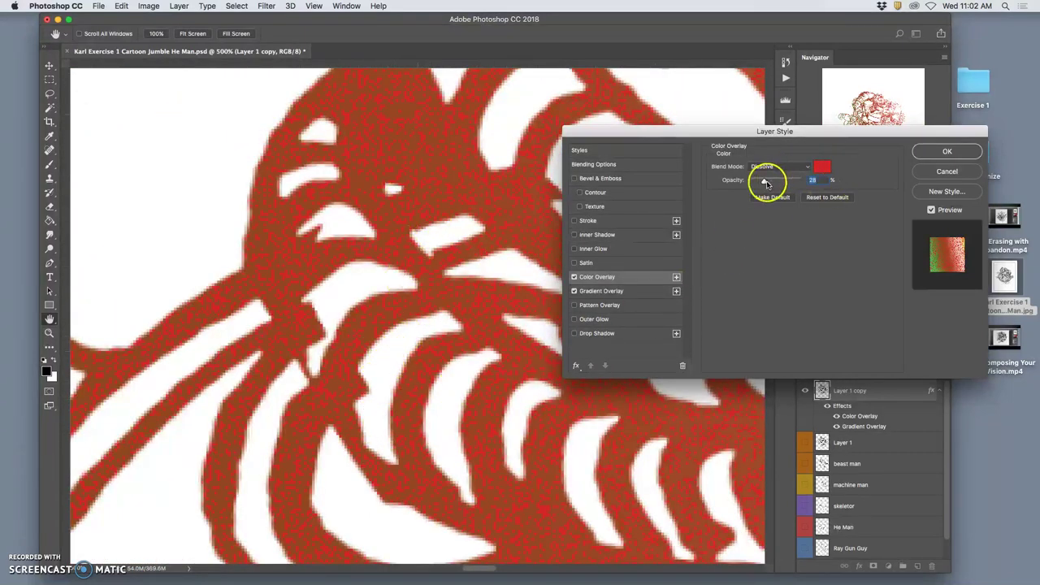
mouse_move(764, 180)
left_mouse_down()
mouse_move(777, 182)
mouse_move(749, 182)
mouse_move(769, 181)
left_mouse_up()
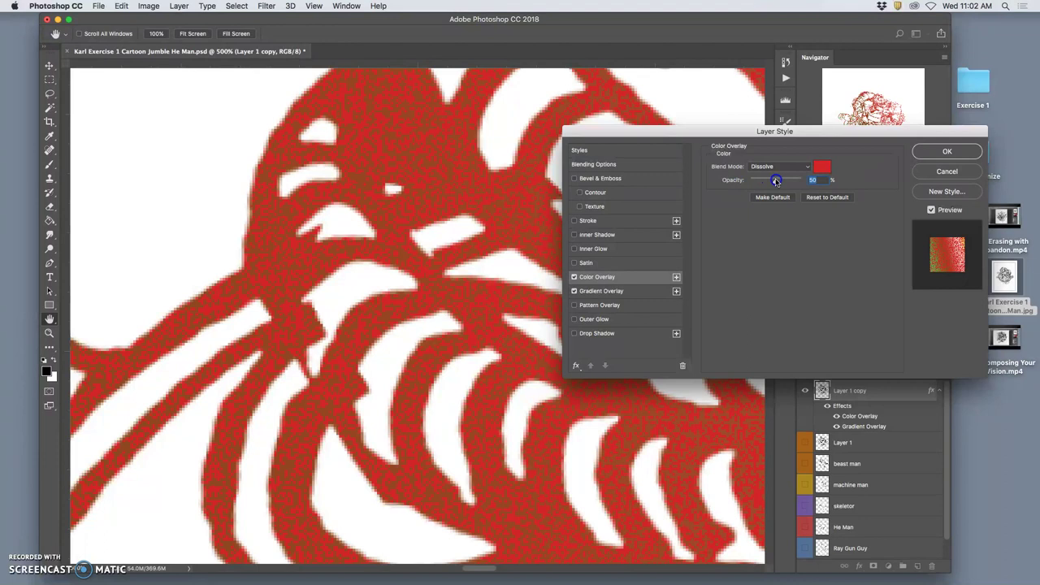
left_click_drag(773, 182, 772, 182)
left_click(932, 152)
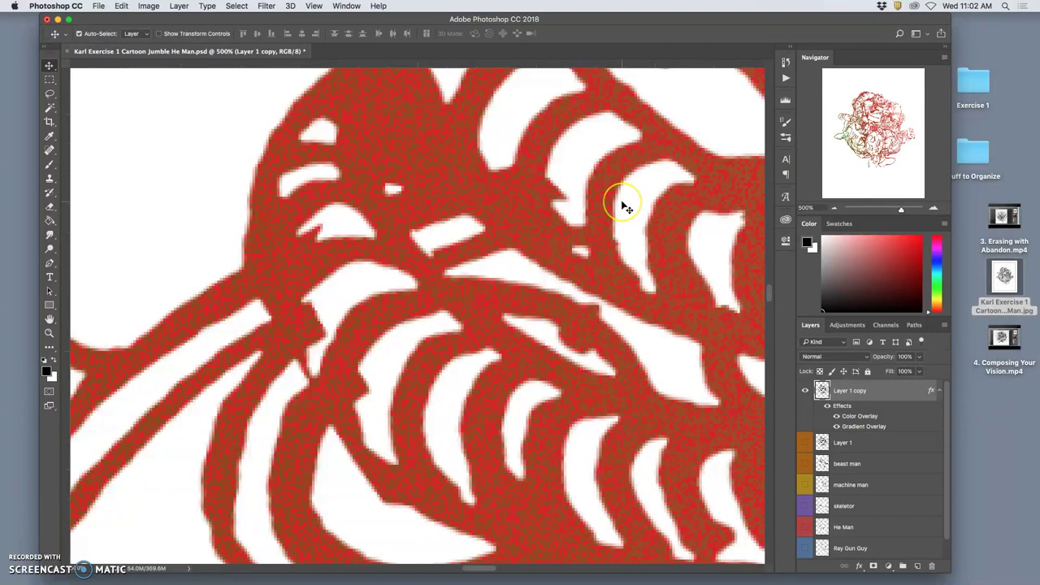
key("super+minus")
key("super+minus")
key("super+minus")
key("super+minus")
key("super+minus")
key("super+minus")
key("super+minus")
key("super+minus")
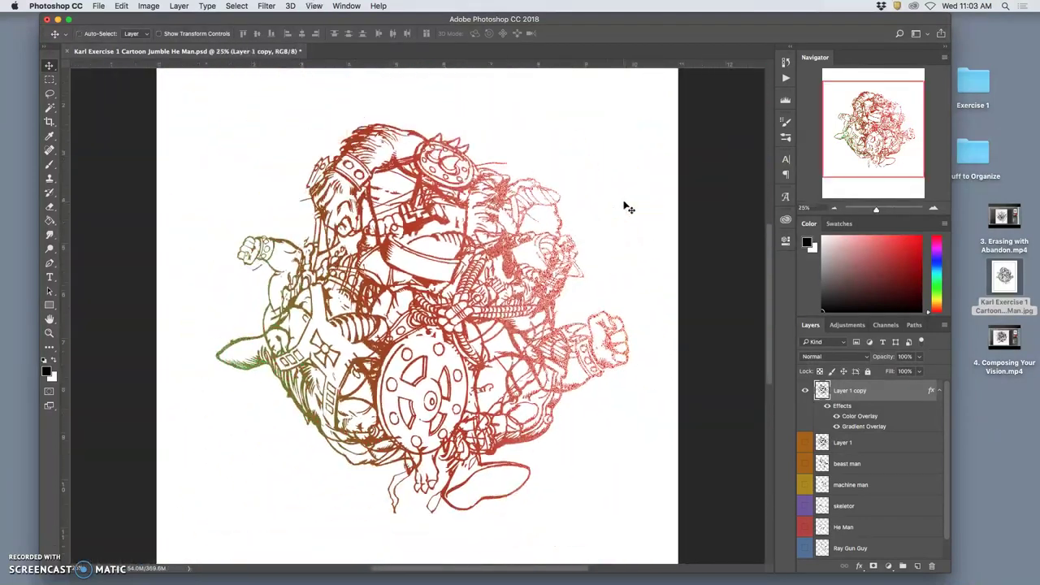
left_click(594, 337)
left_click(828, 407)
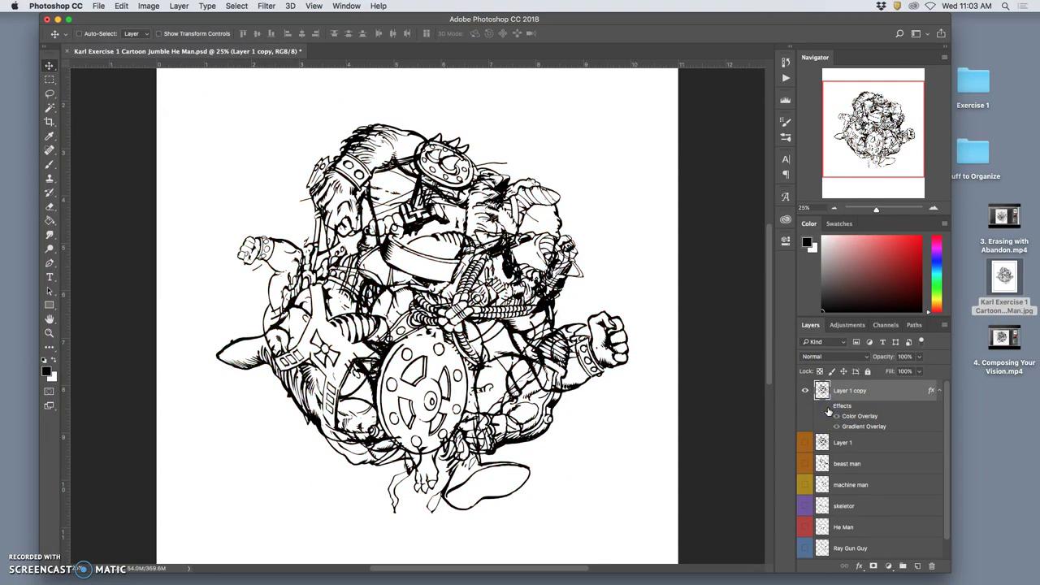
left_click(828, 407)
left_click(828, 407)
left_click(828, 407)
left_click(828, 407)
left_click(828, 408)
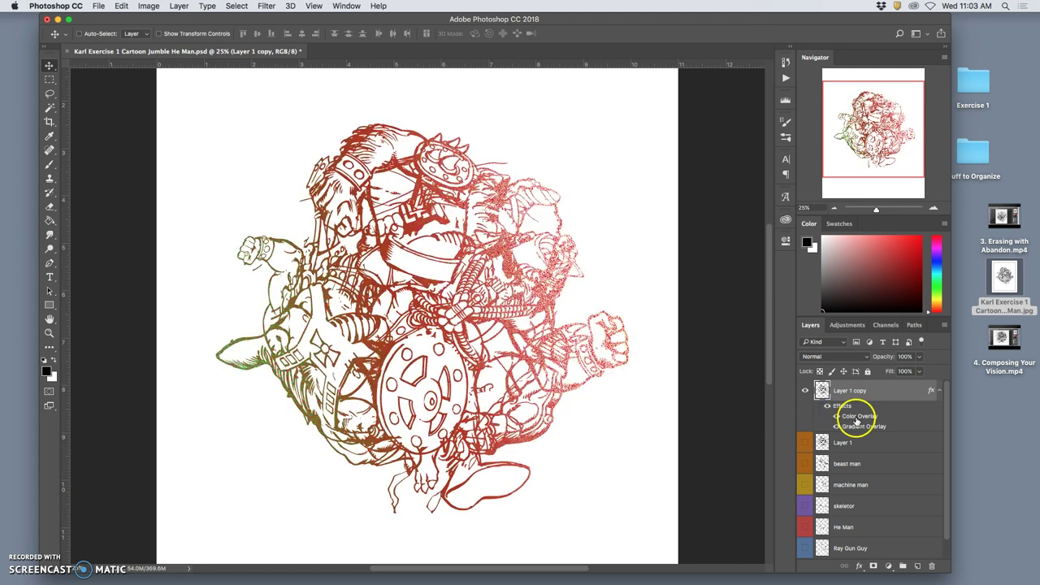
Set Layer 1 copy's Blending Options opacity to 89%, review both overlays, and apply
double_click(840, 408)
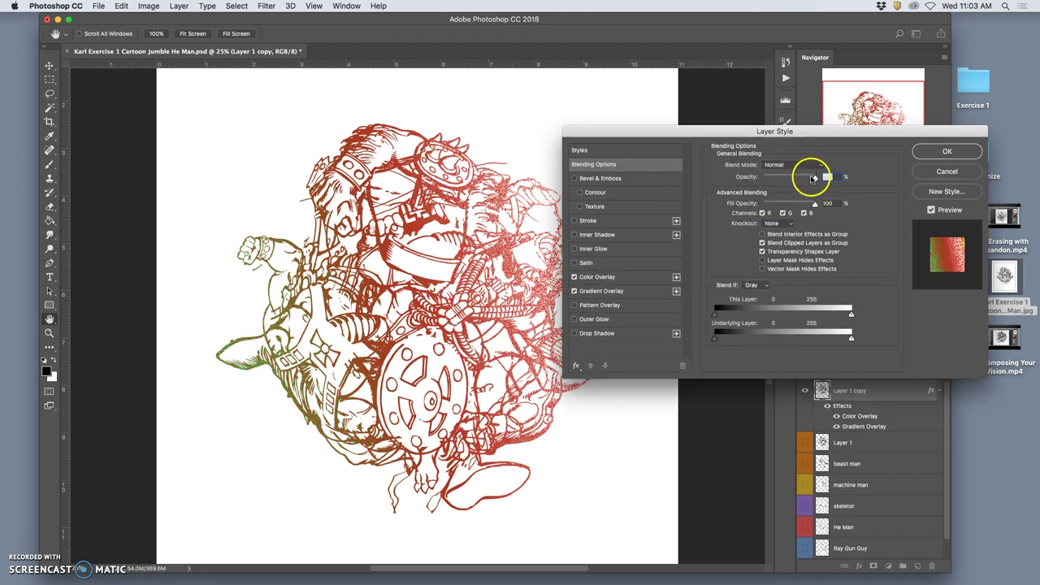
mouse_move(813, 178)
left_mouse_down()
mouse_move(779, 178)
mouse_move(814, 179)
left_mouse_up()
left_click(815, 207)
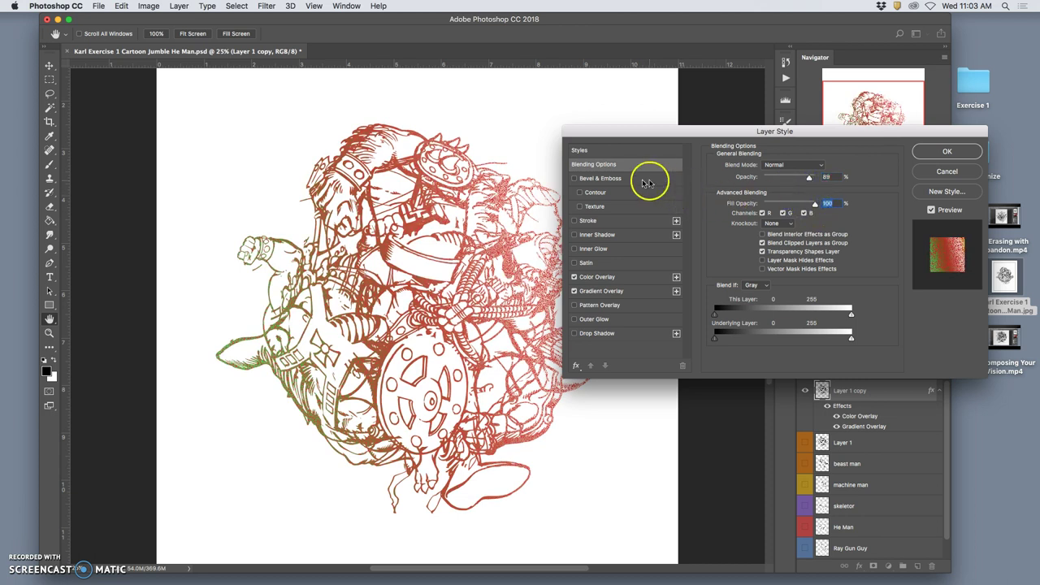
left_click(611, 279)
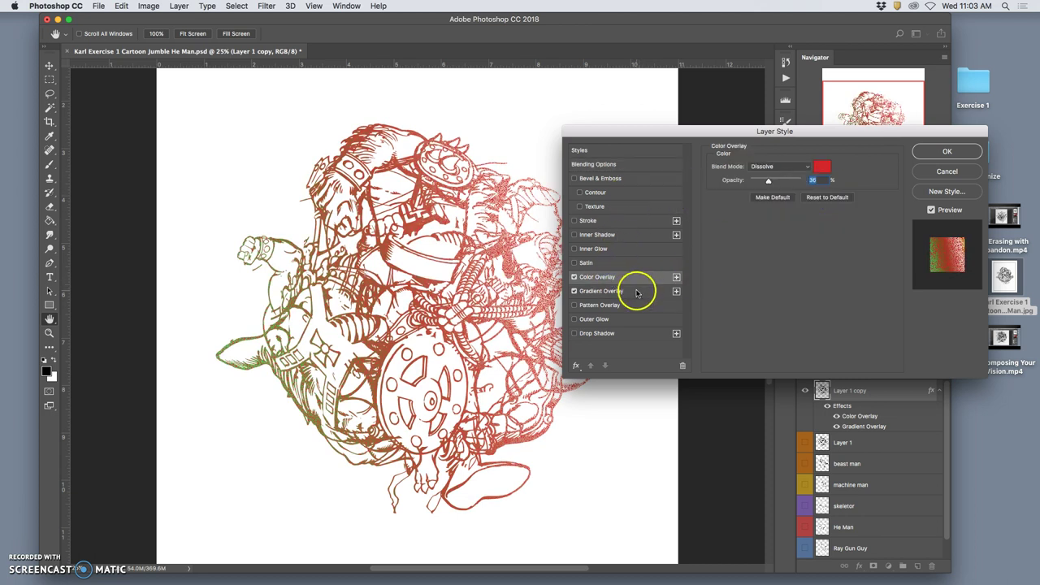
left_click(636, 291)
left_click(782, 195)
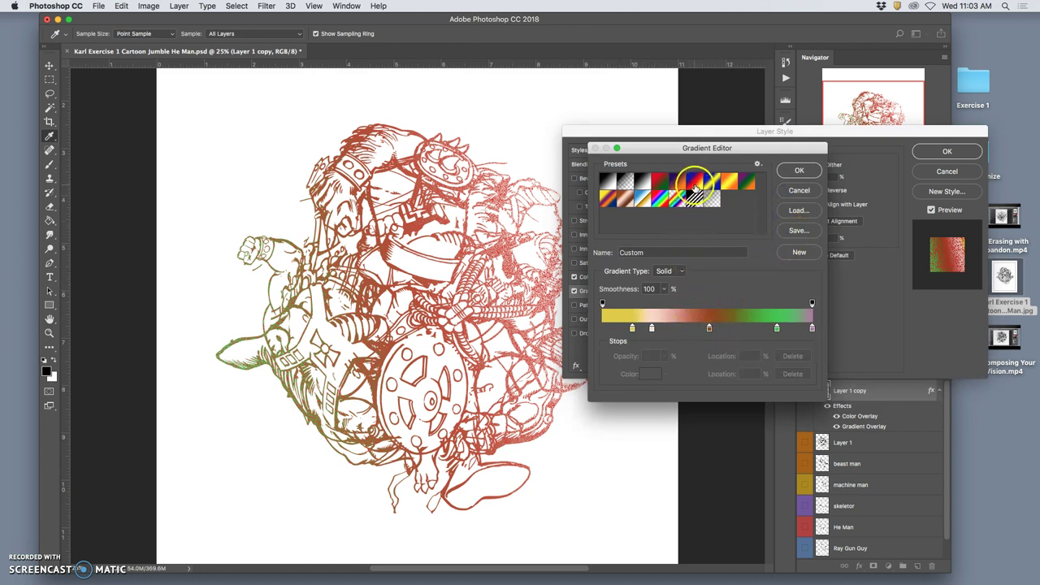
left_click(801, 170)
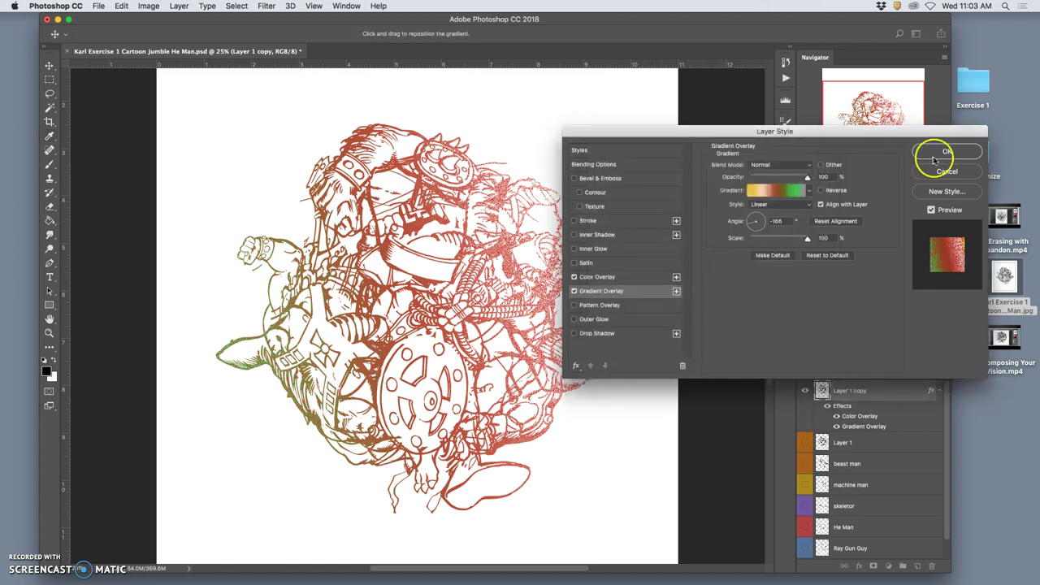
left_click(944, 153)
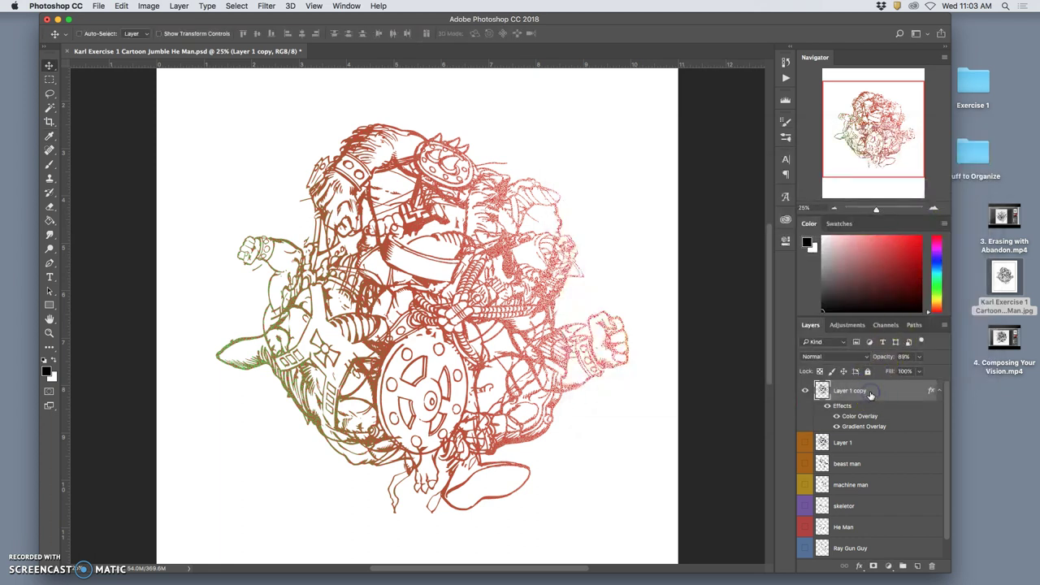
Duplicate the layer and give its Gradient Overlay a rainbow preset, lower opacity, and 138° angle
key("super+j")
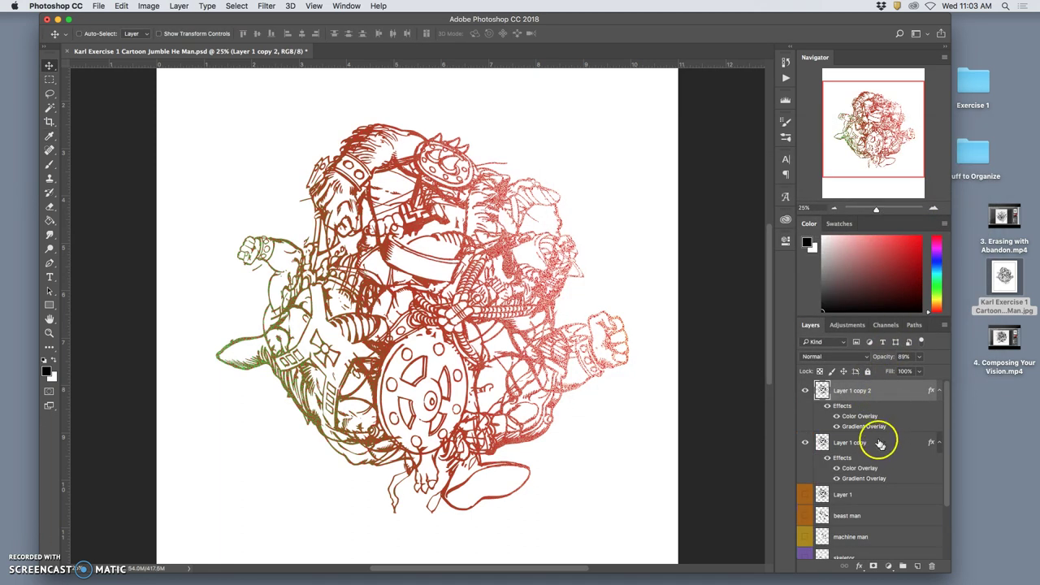
left_click(860, 428)
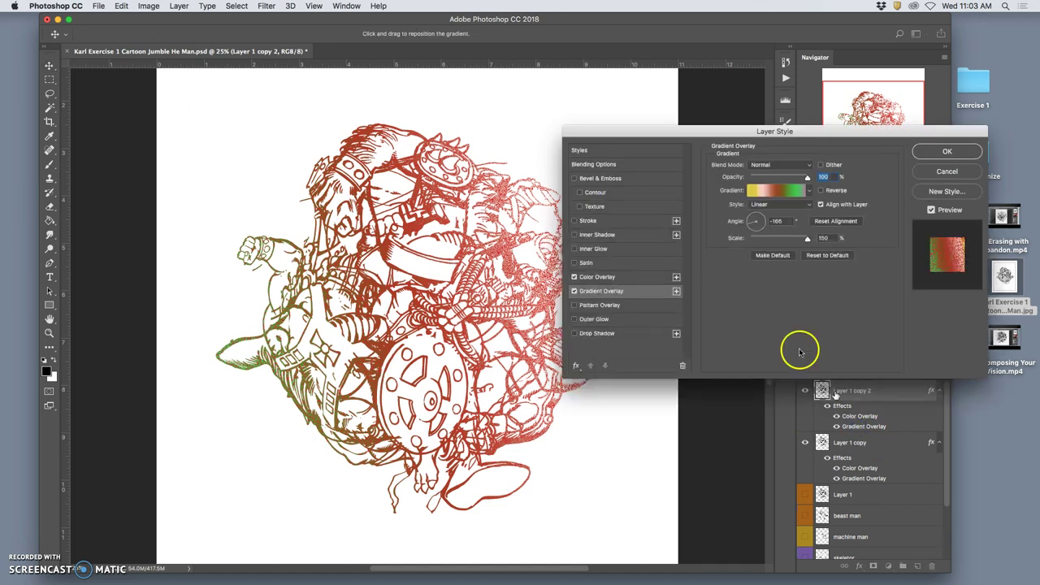
left_click(809, 190)
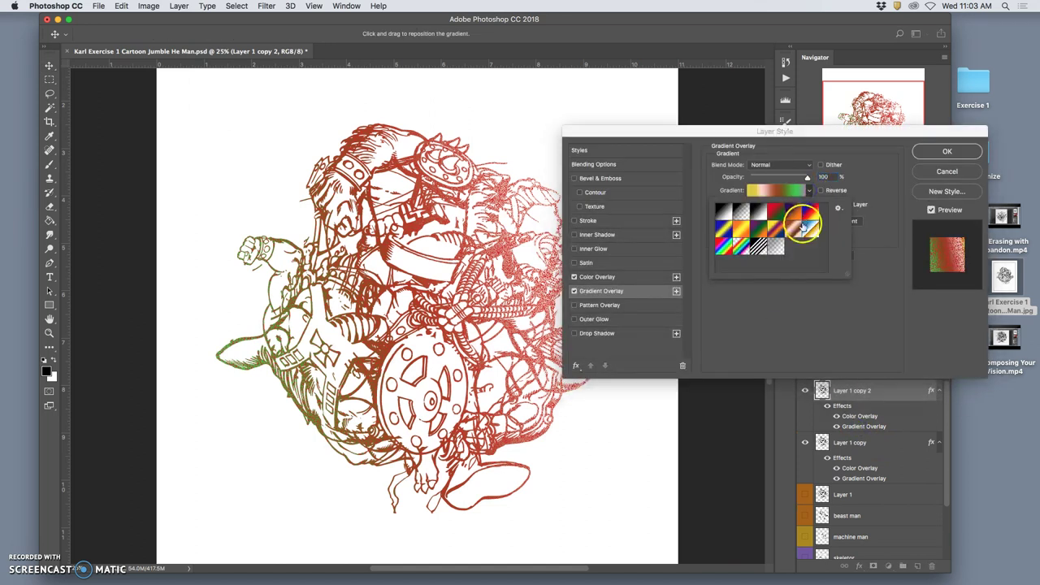
left_click(725, 246)
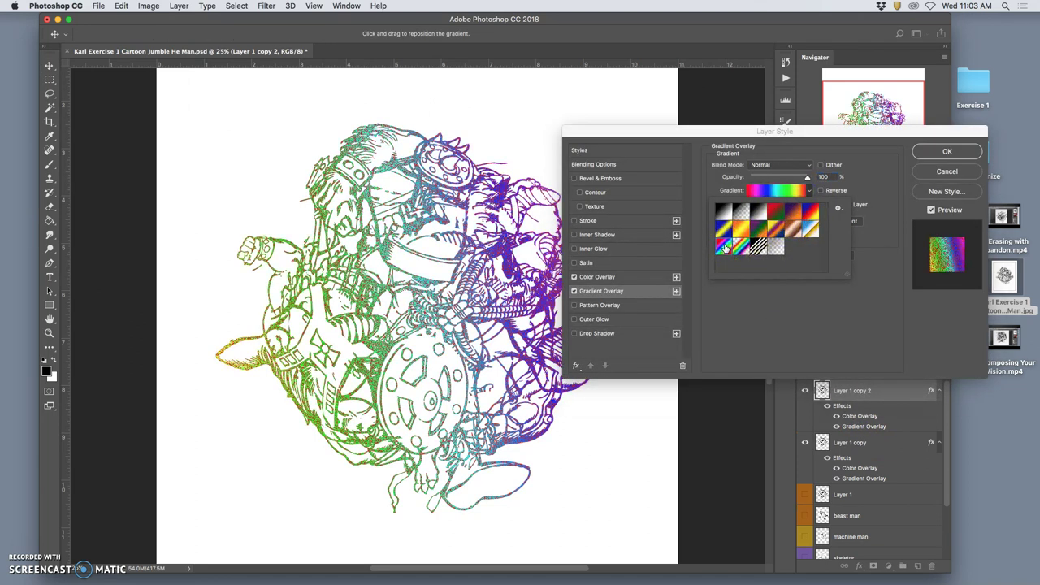
left_click_drag(807, 176, 774, 179)
mouse_move(769, 220)
left_mouse_down()
mouse_move(757, 215)
mouse_move(756, 228)
mouse_move(753, 218)
left_mouse_up()
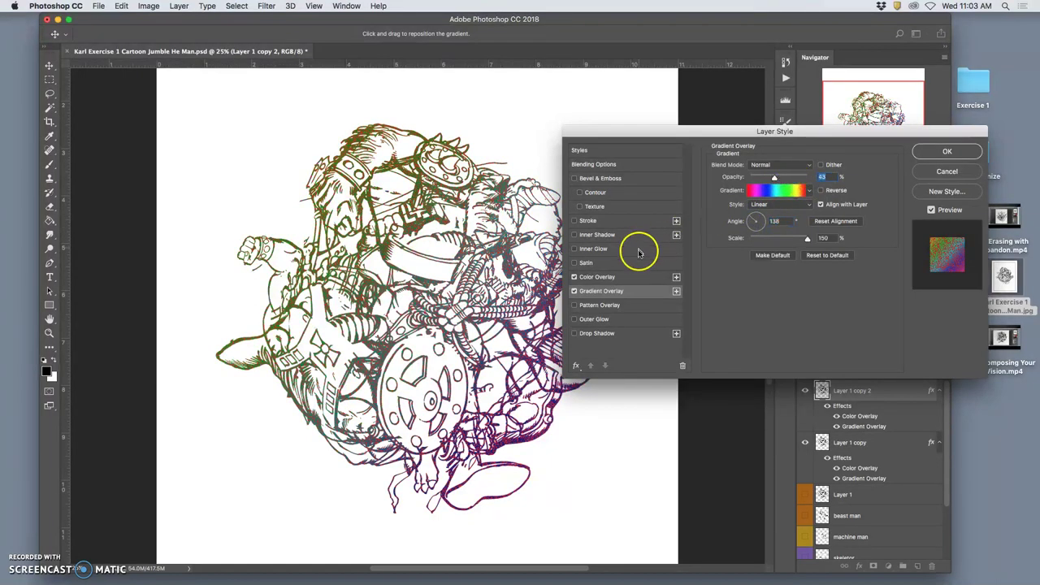
Keep the red dissolve Color Overlay on at 21% opacity and apply
left_click(628, 277)
left_click(575, 277)
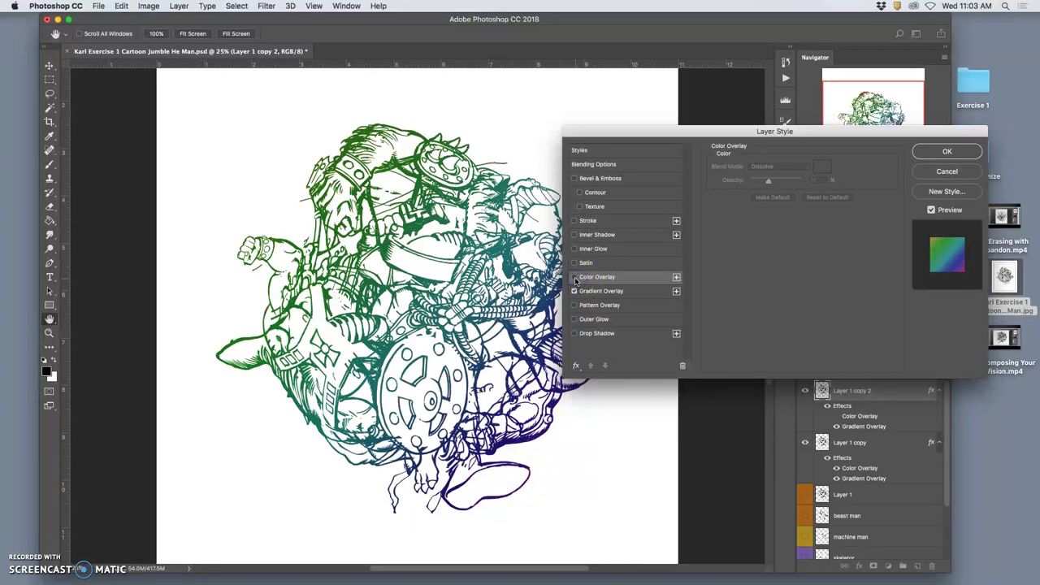
left_click(574, 277)
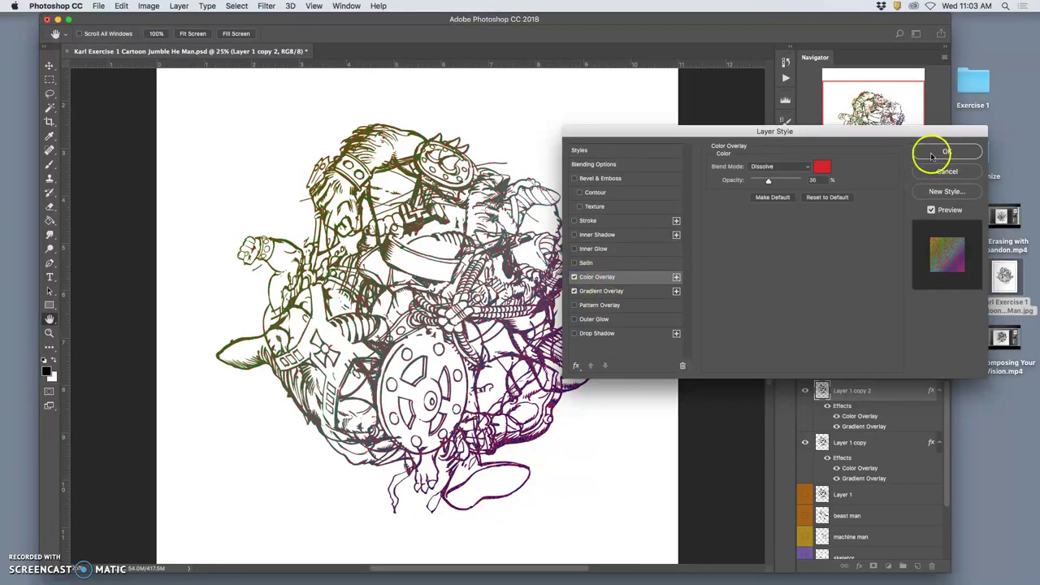
left_click(766, 181)
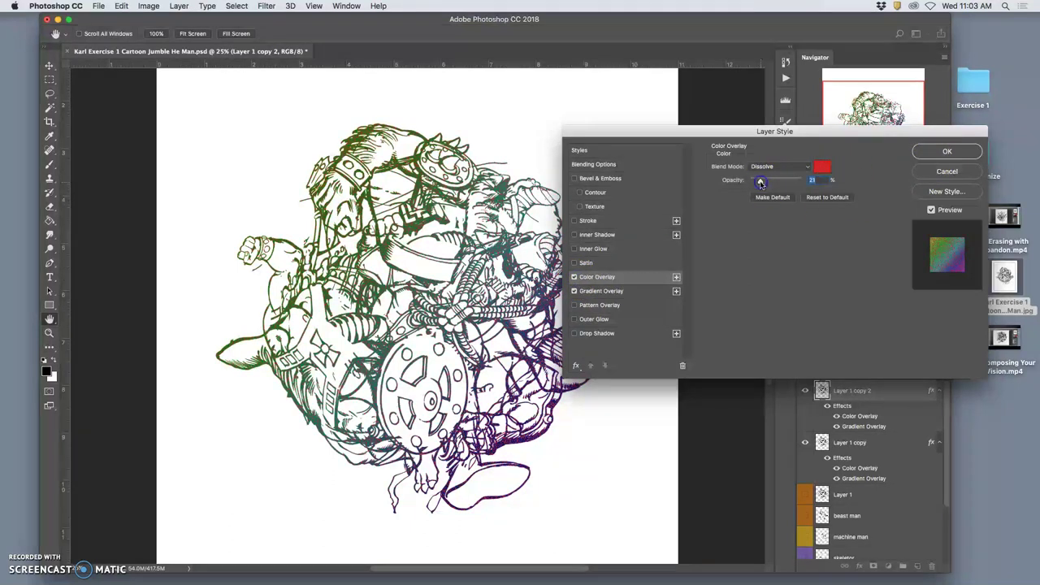
left_click(946, 152)
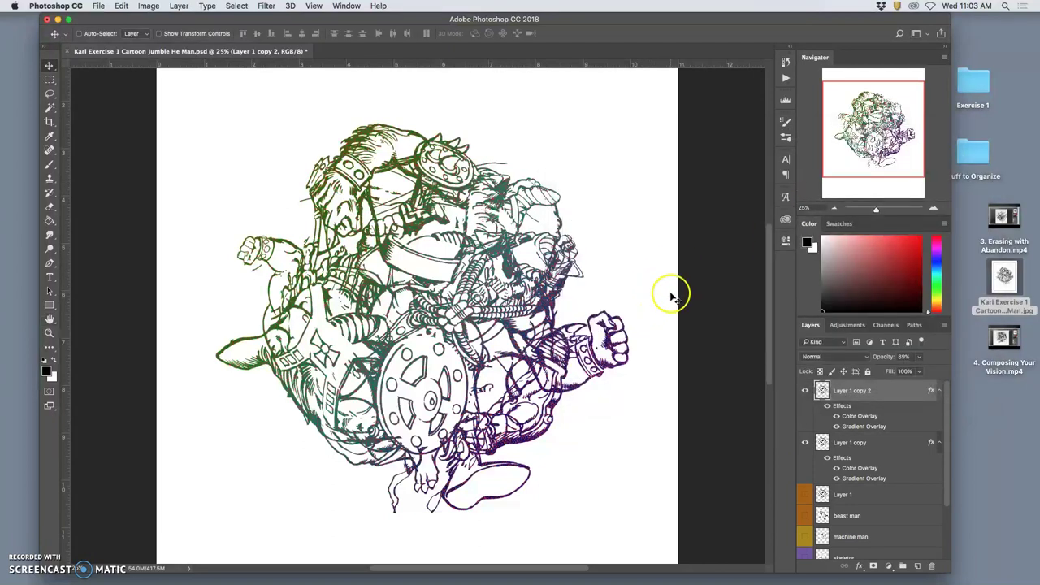
Add a black Drop Shadow at 46% opacity, 7 px distance and 8% spread, then view at 100%
left_click(805, 392)
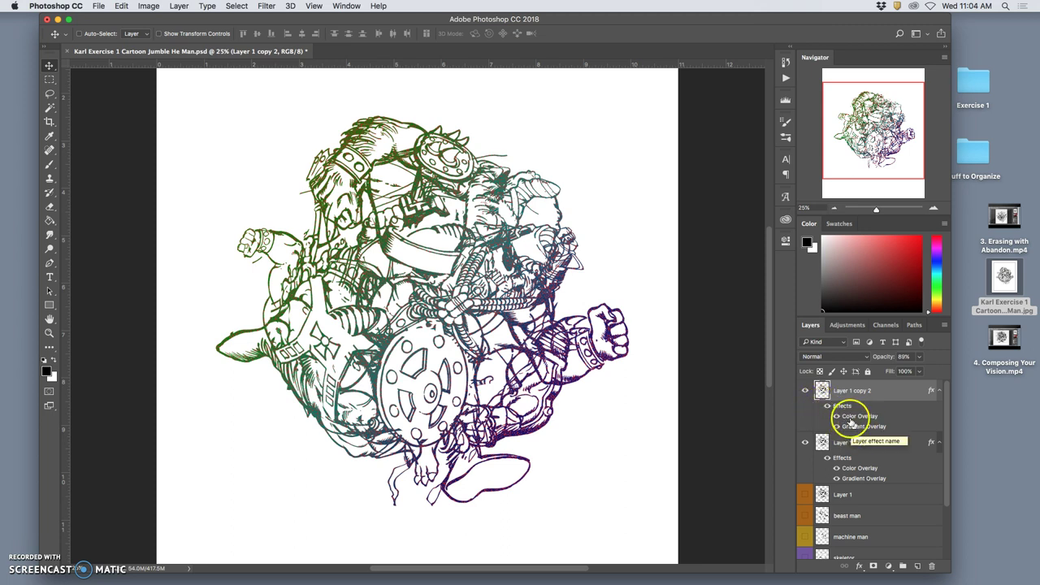
double_click(845, 412)
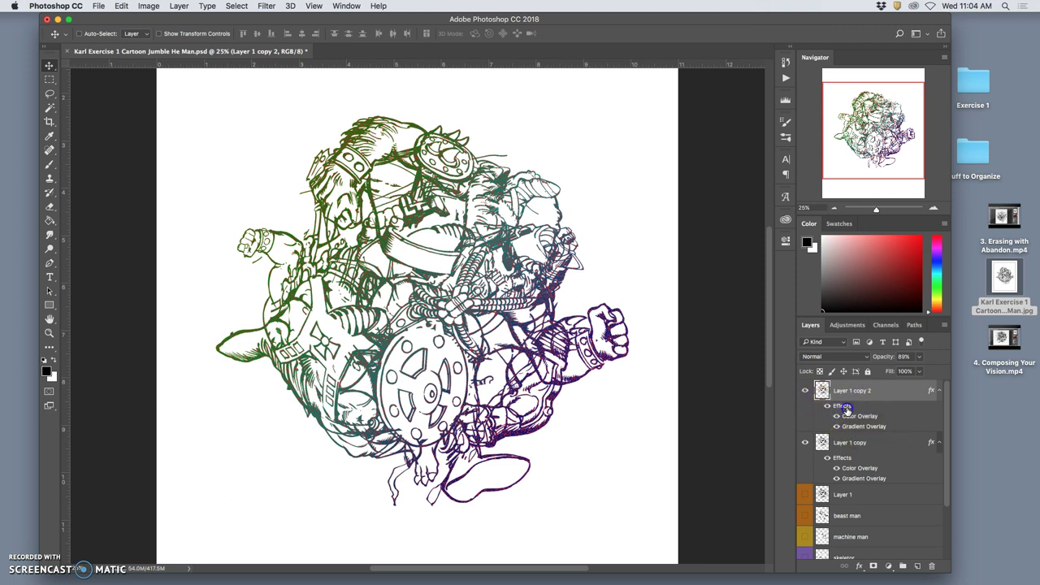
left_click(574, 333)
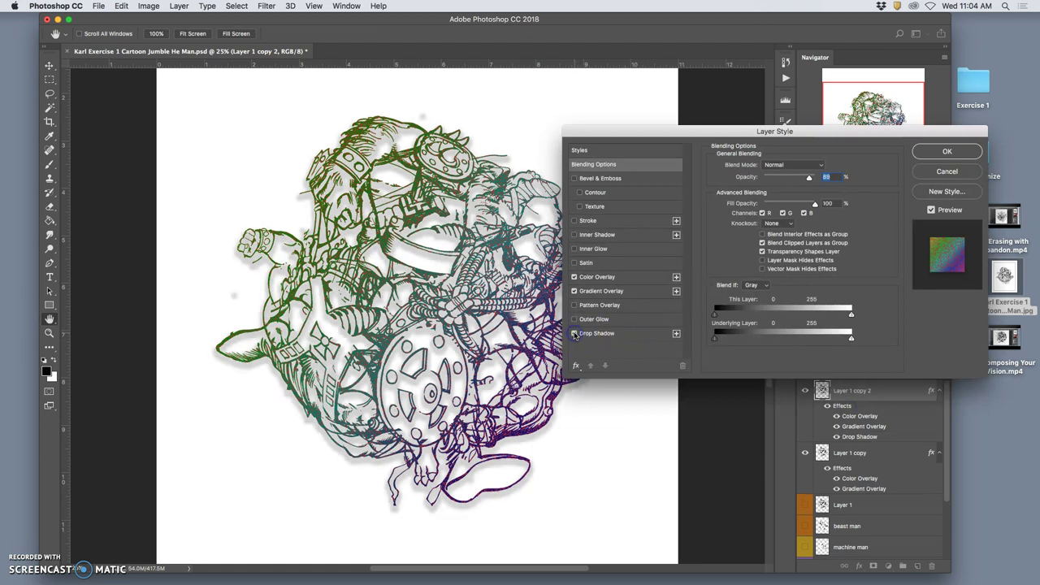
left_click(615, 335)
mouse_move(765, 217)
left_mouse_down()
mouse_move(755, 216)
mouse_move(758, 238)
mouse_move(761, 181)
mouse_move(772, 181)
mouse_move(757, 226)
mouse_move(753, 216)
left_mouse_up()
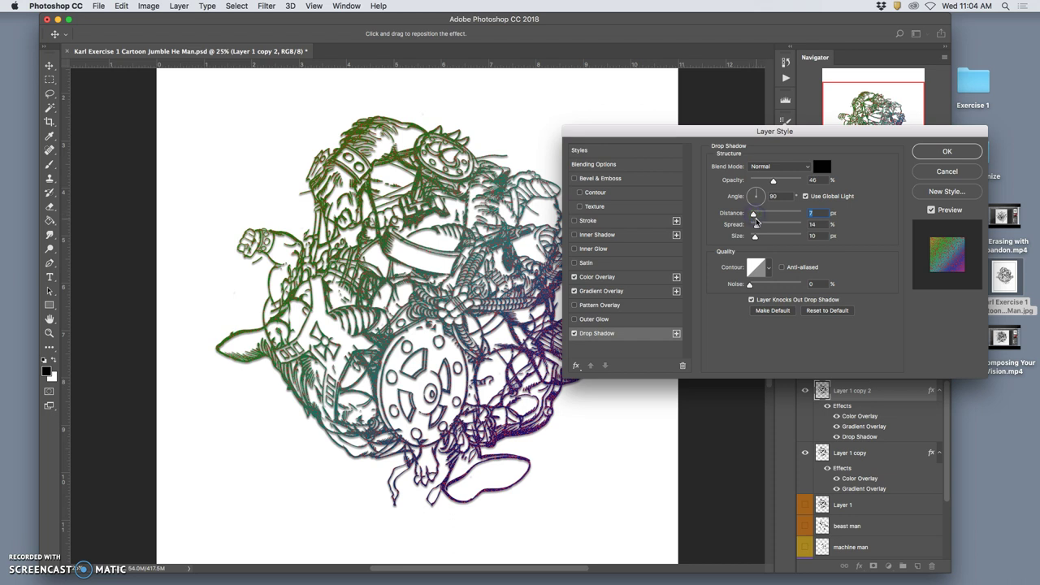
left_click(756, 226)
left_click_drag(756, 226, 753, 237)
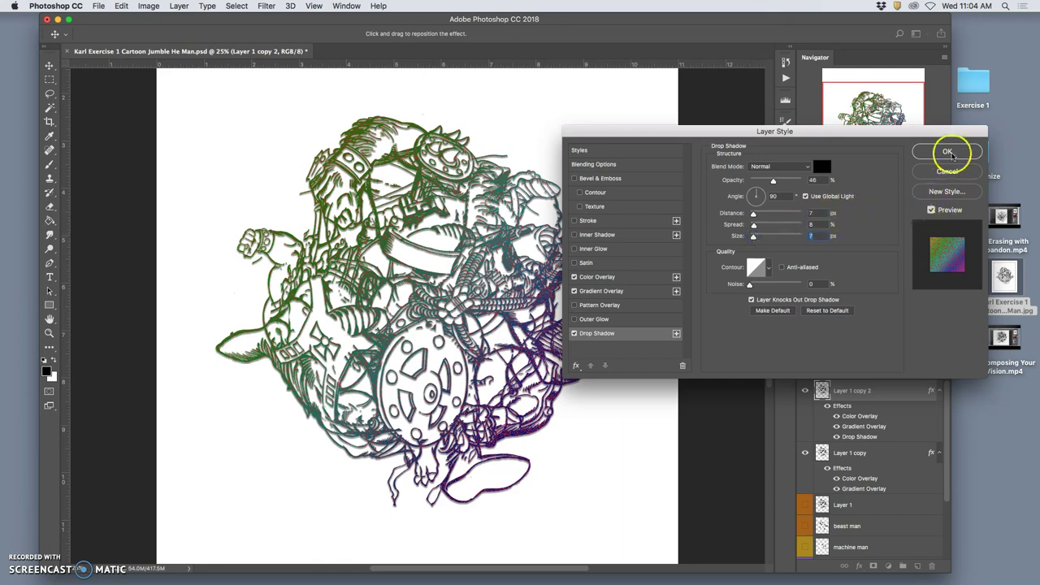
left_click(944, 152)
key("super+1")
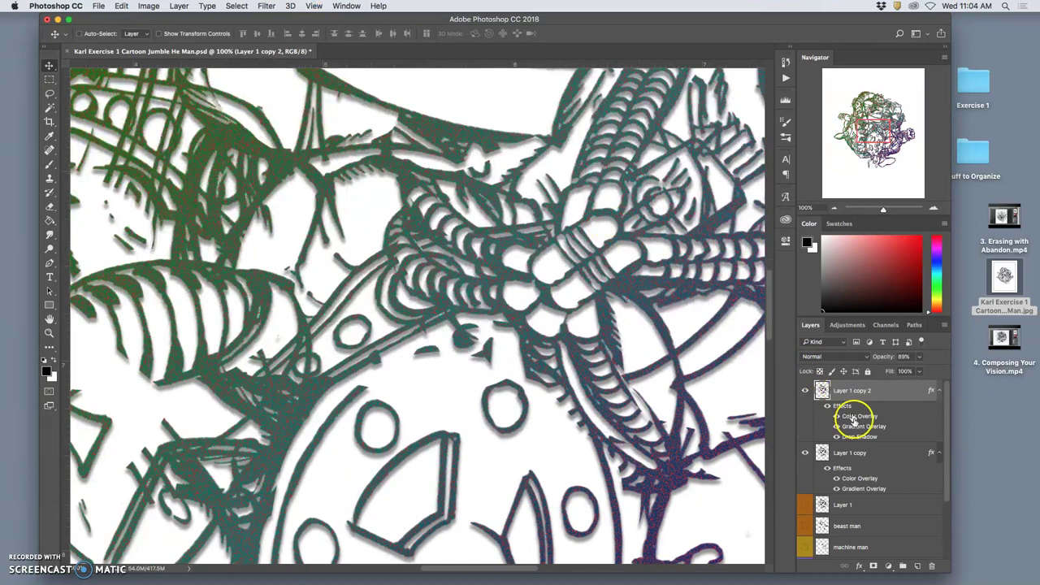
Lower the Drop Shadow to 20% opacity with 5 px distance
double_click(853, 437)
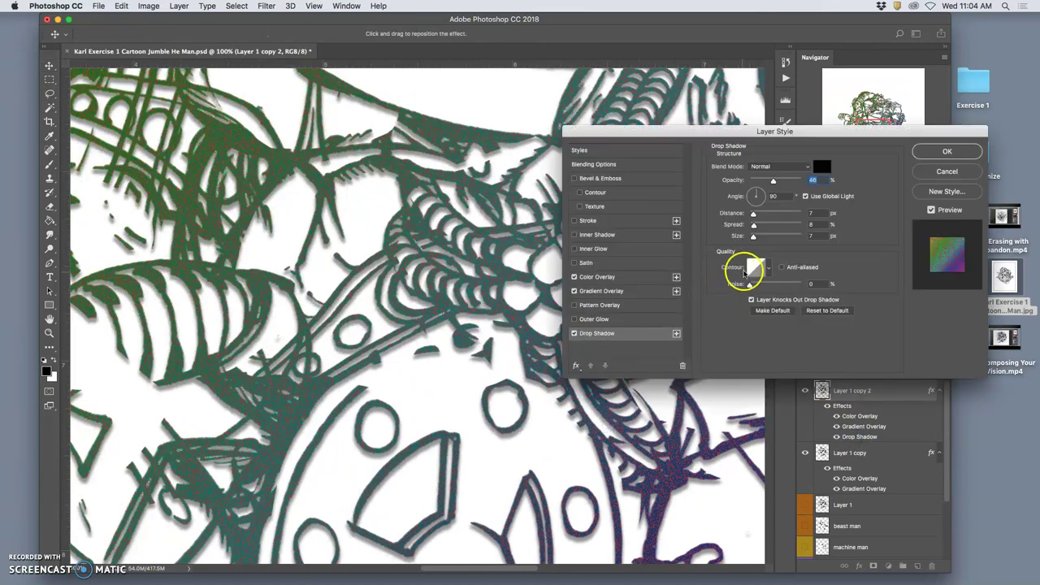
left_click_drag(765, 186, 756, 238)
left_click(753, 238)
mouse_move(761, 180)
left_mouse_down()
mouse_move(780, 179)
mouse_move(759, 181)
left_mouse_up()
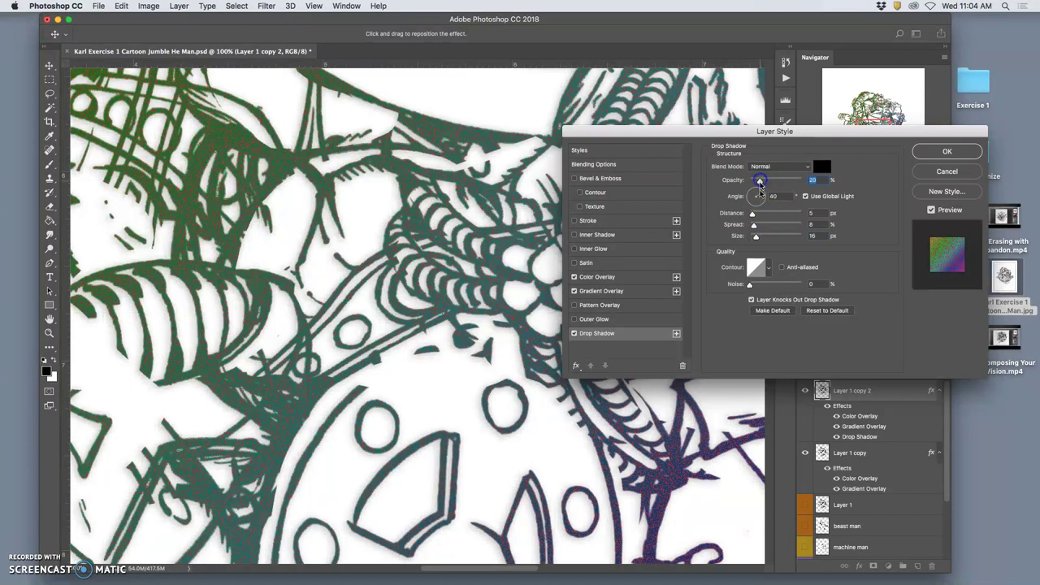
left_click(576, 335)
Compare the drop shadow on and off, shrink its size, and apply
left_click(575, 333)
left_click(575, 333)
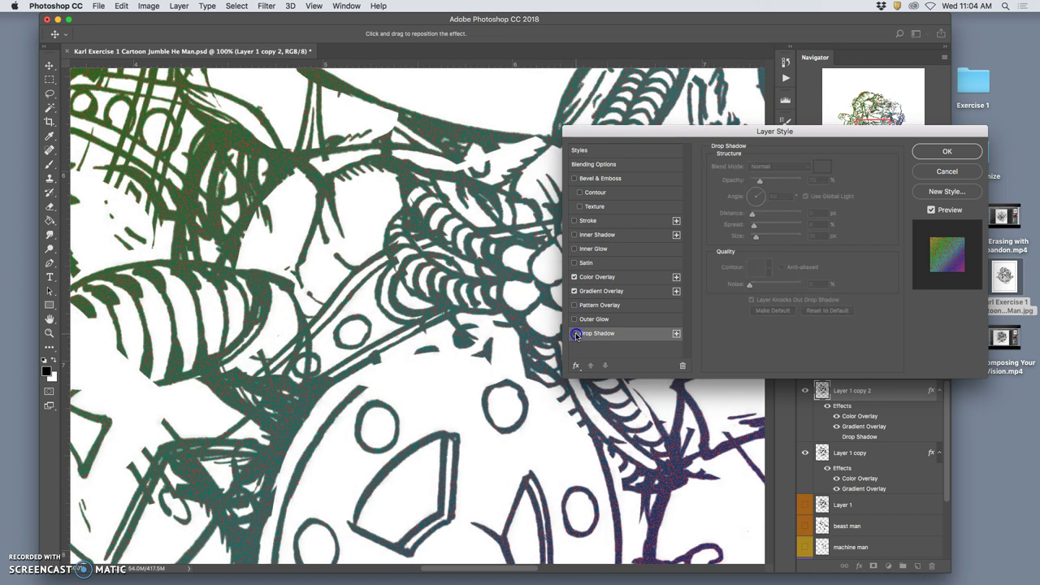
left_click(575, 333)
left_click(575, 333)
left_click(575, 333)
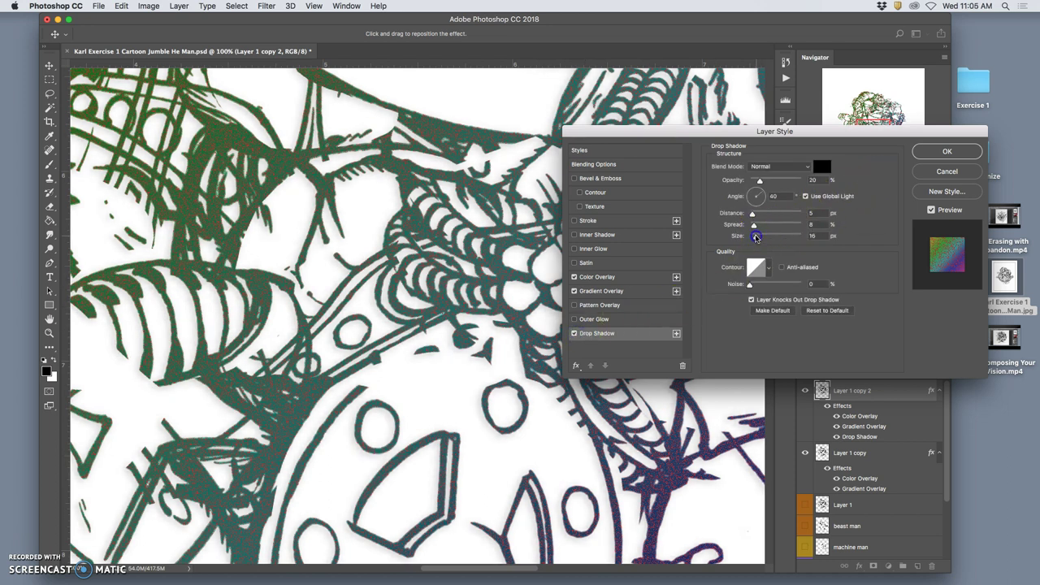
left_click_drag(757, 235, 752, 237)
left_click(924, 157)
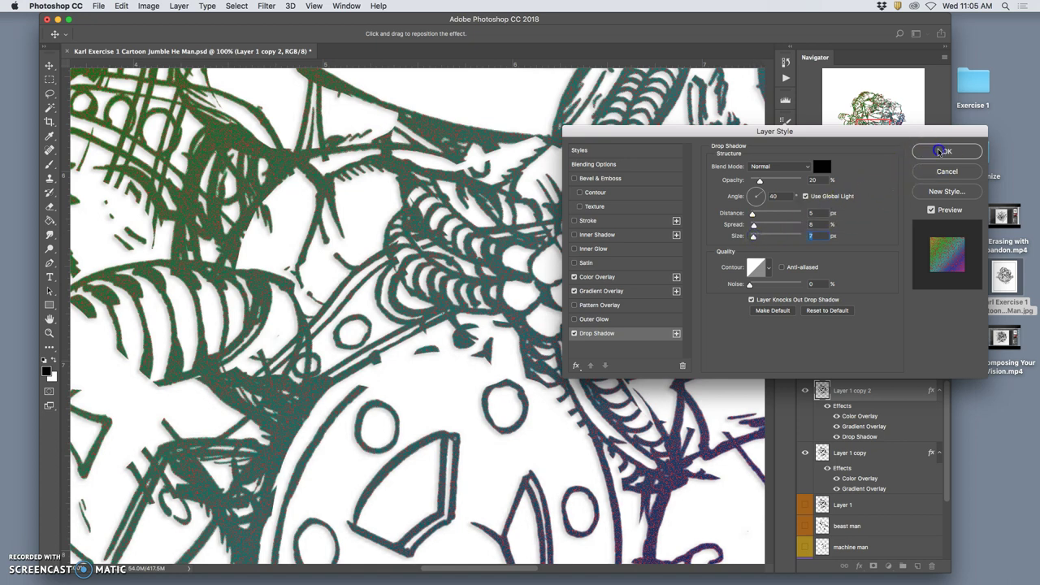
Zoom out to the whole canvas and hide both line-art copies' effects to compare
key("super+0")
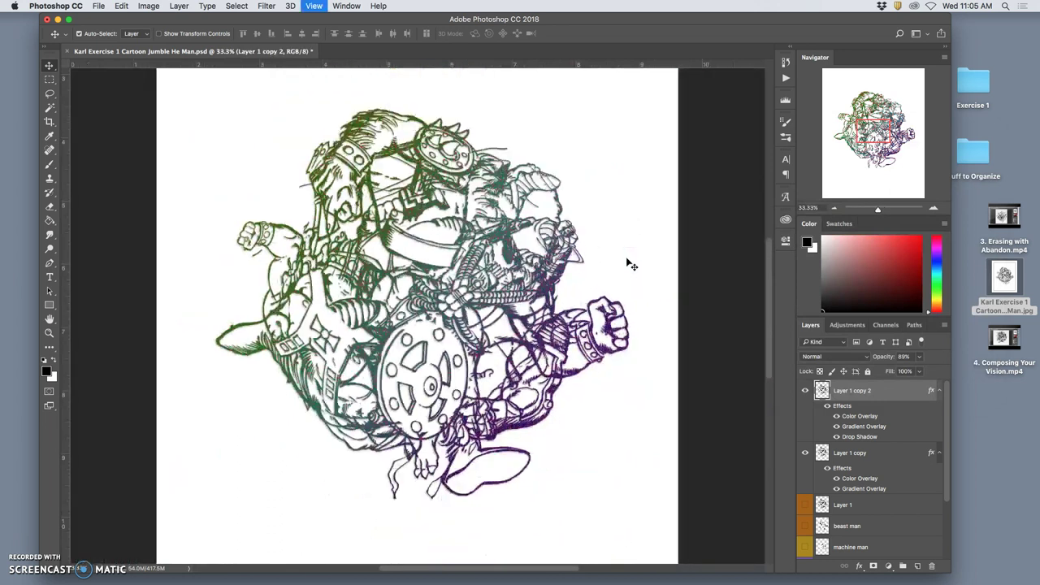
key("super+minus")
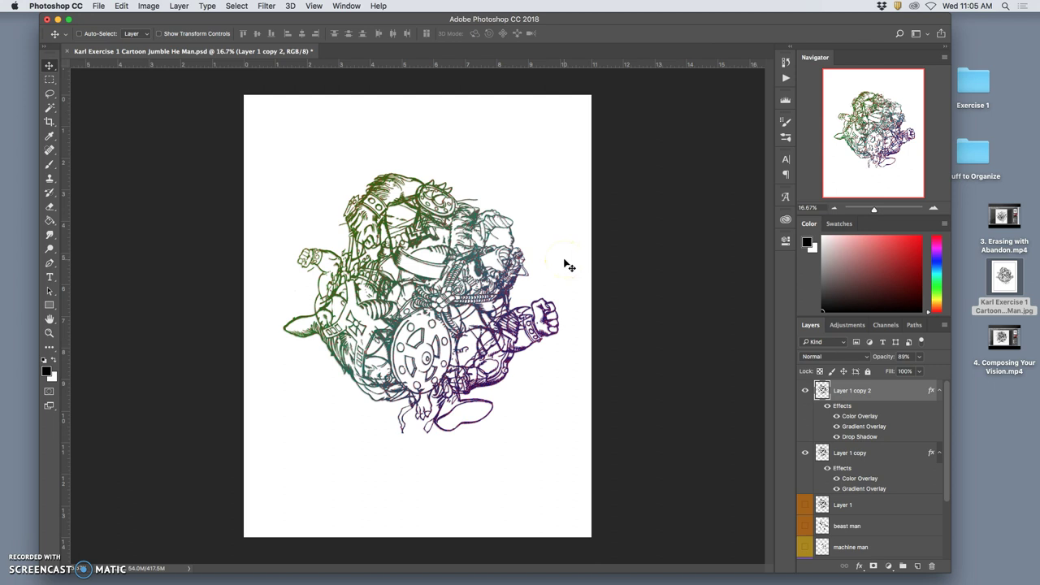
left_click(827, 406)
left_click(827, 471)
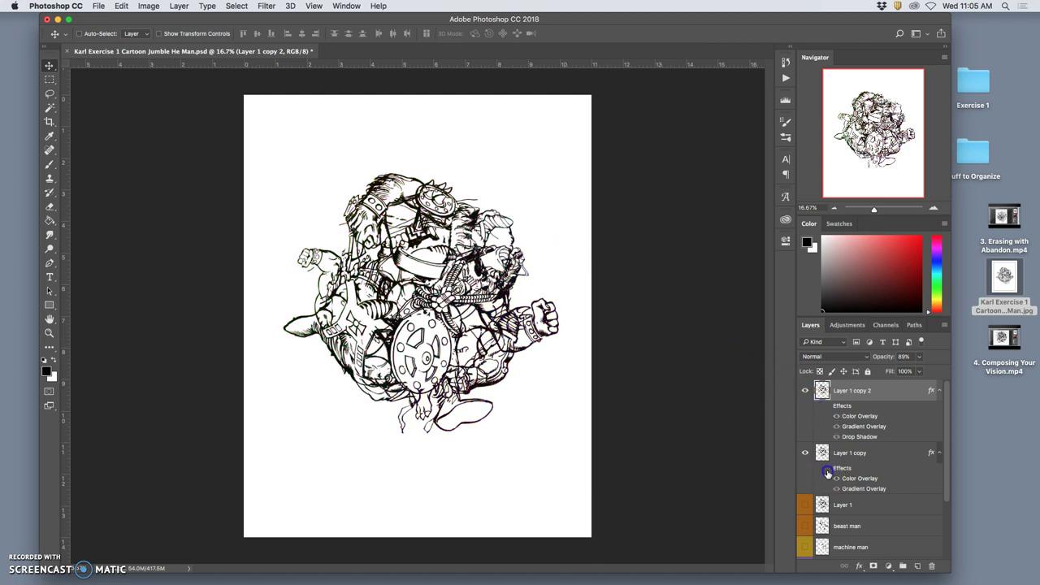
Turn the top copy's effects back on and bring Chrome's 'Abandon' search forward
left_click(827, 405)
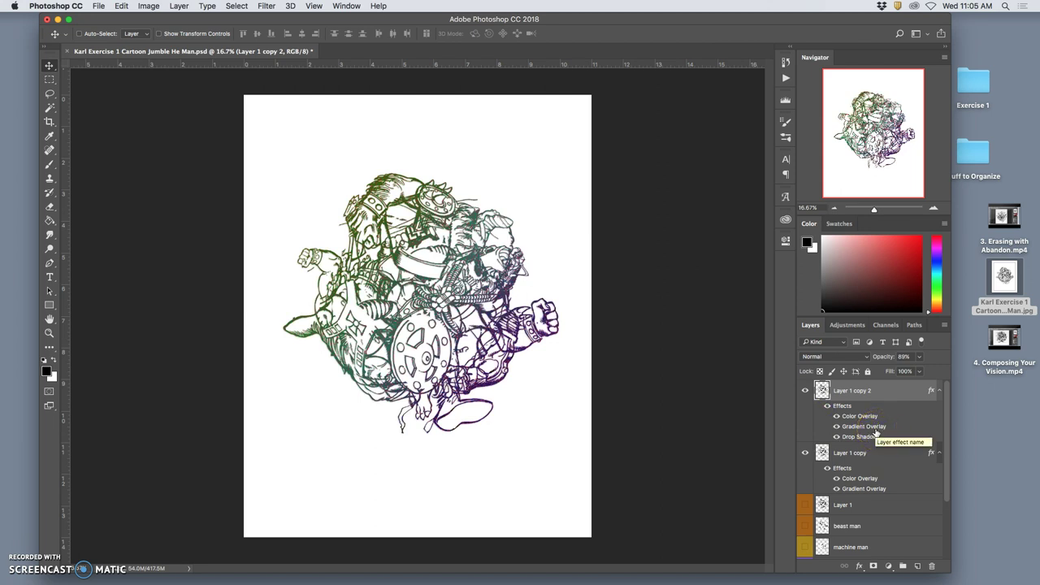
mouse_move(696, 578)
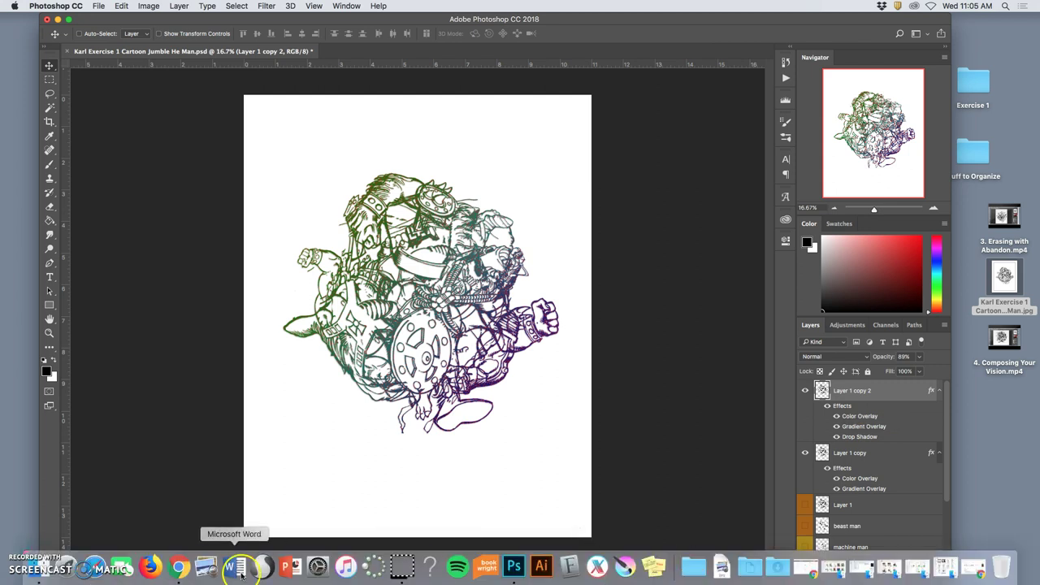
left_click(180, 566)
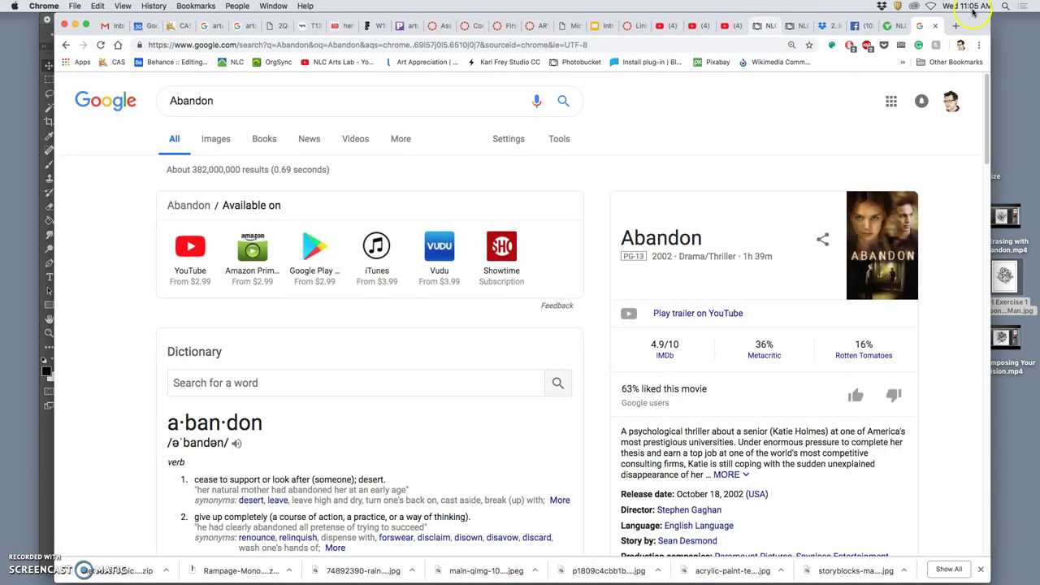
In a new Chrome tab, search Google Images for 'fun cartoons'
left_click(956, 27)
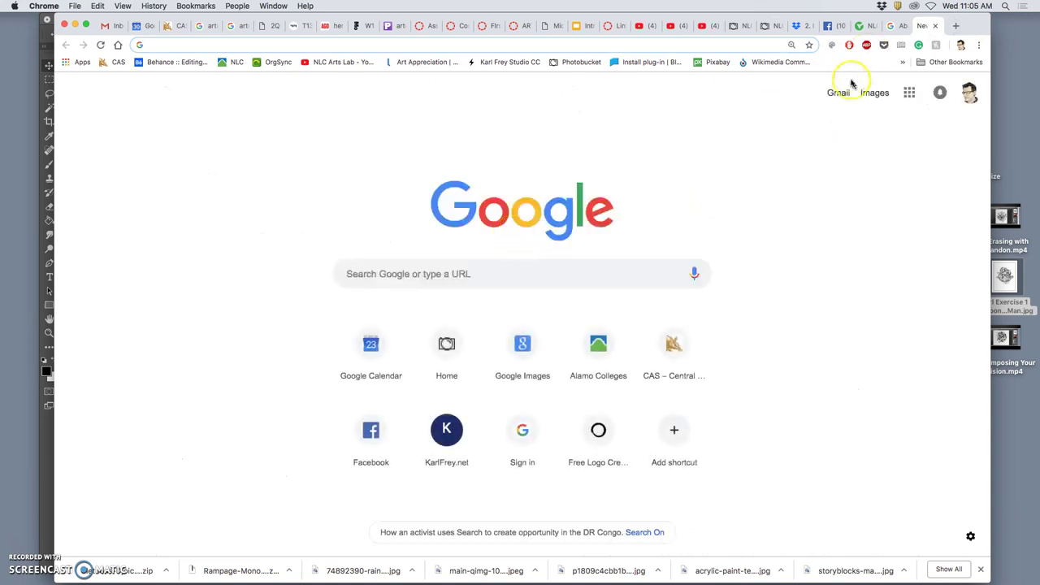
left_click(874, 92)
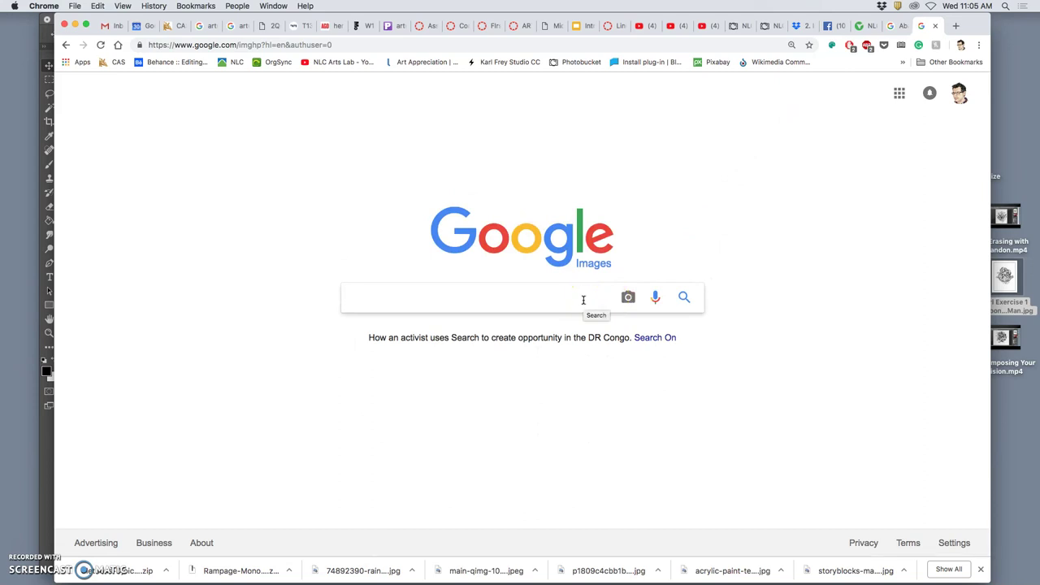
type("fun")
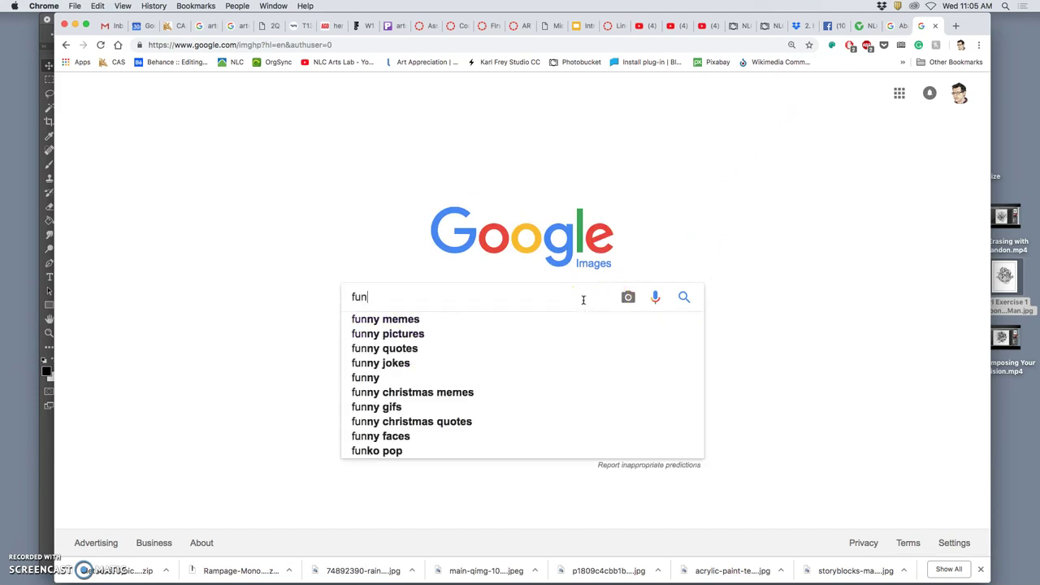
type(" cartoons")
key("Return")
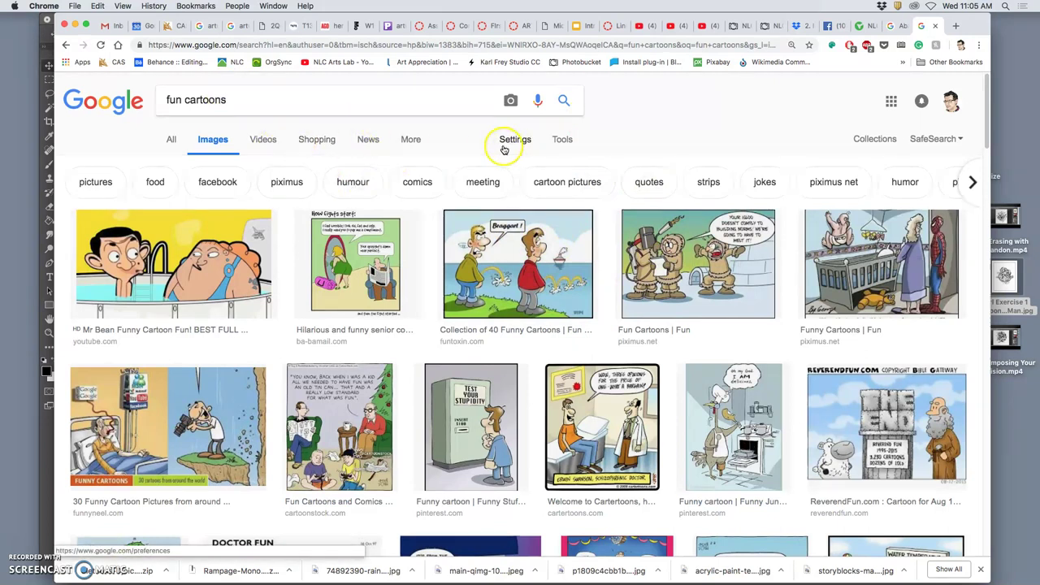
left_click(562, 144)
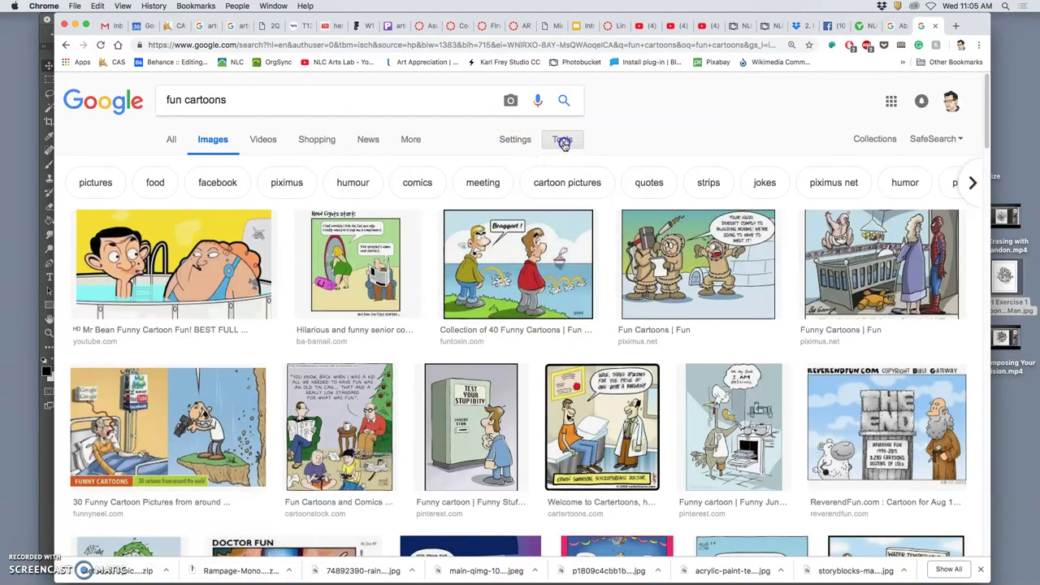
left_click(188, 165)
mouse_move(186, 262)
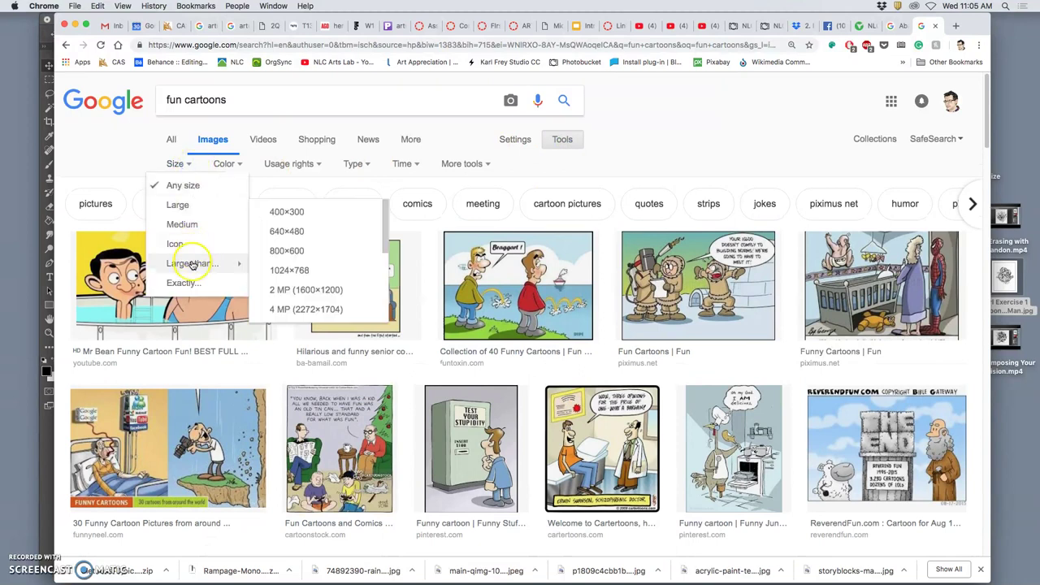
scroll(333, 271, "down", 1)
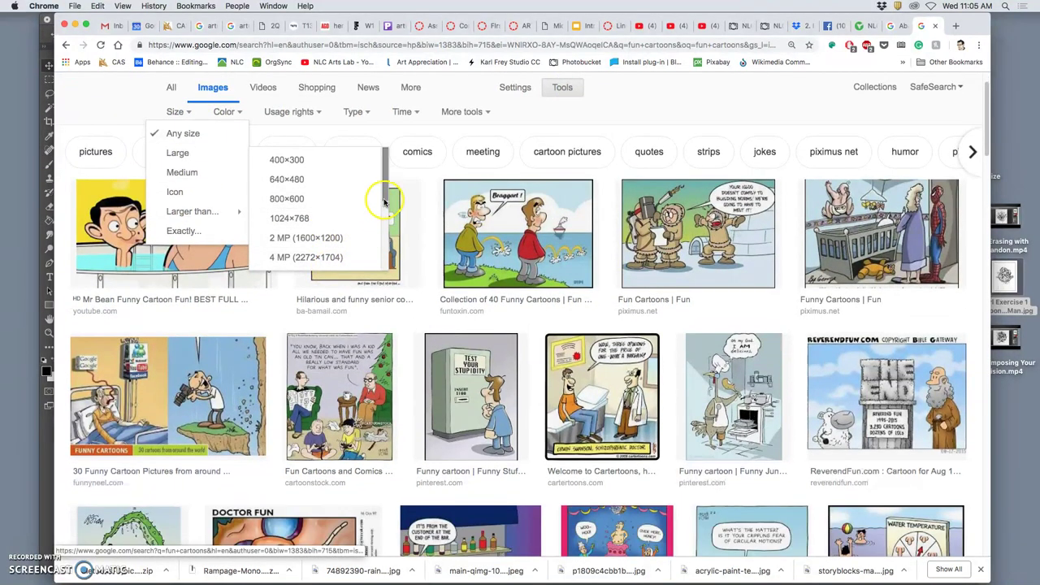
scroll(334, 252, "down", 3)
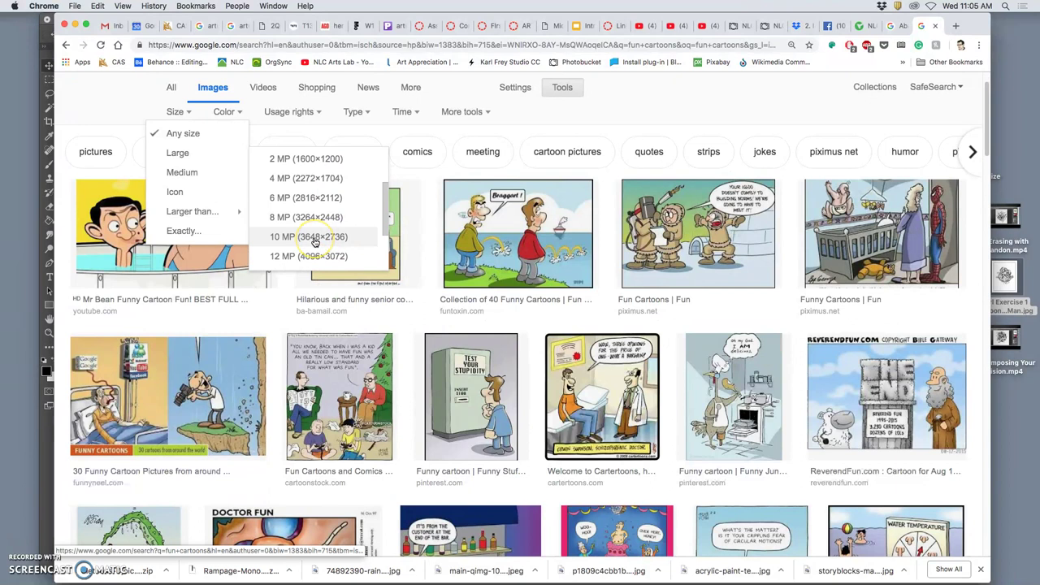
left_click(315, 238)
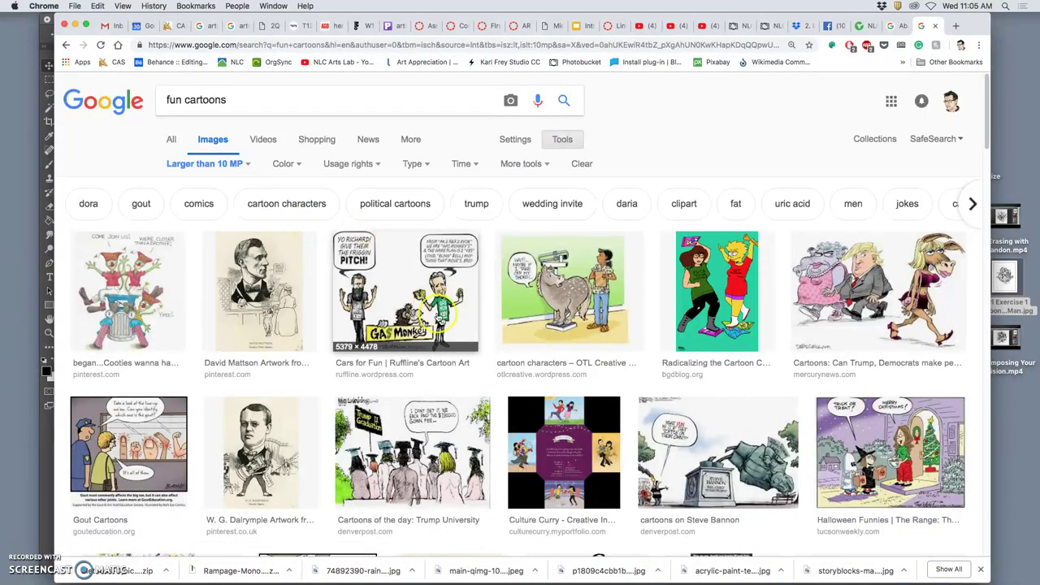
scroll(446, 329, "down", 5)
scroll(446, 329, "down", 5)
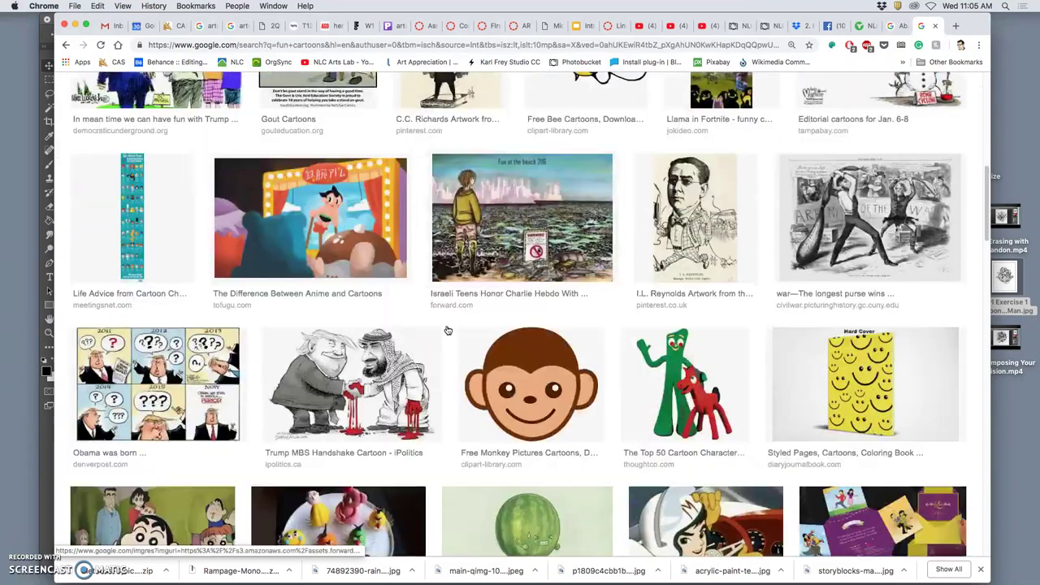
scroll(446, 329, "down", 8)
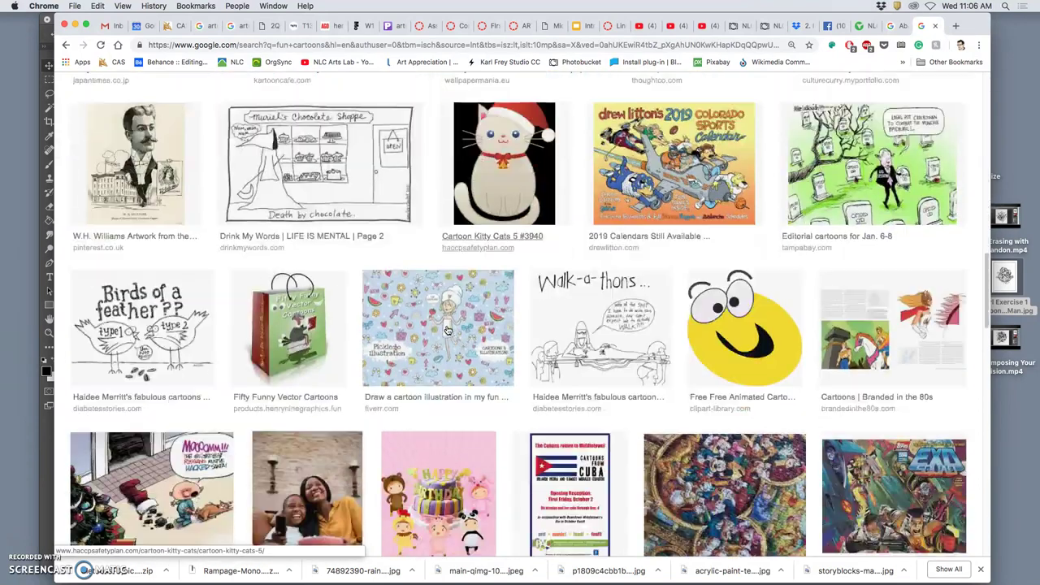
scroll(446, 329, "down", 3)
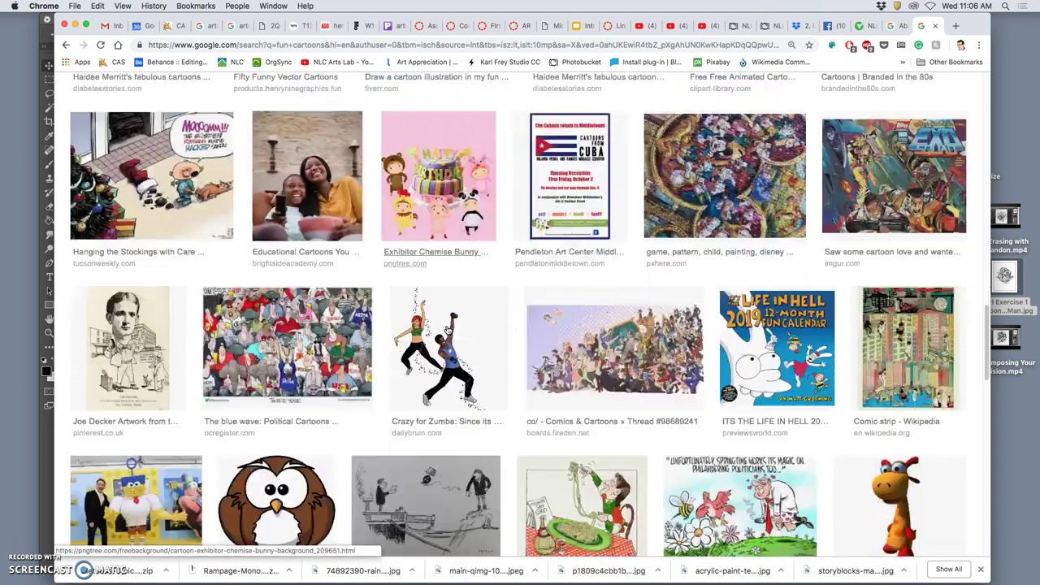
left_click(293, 321)
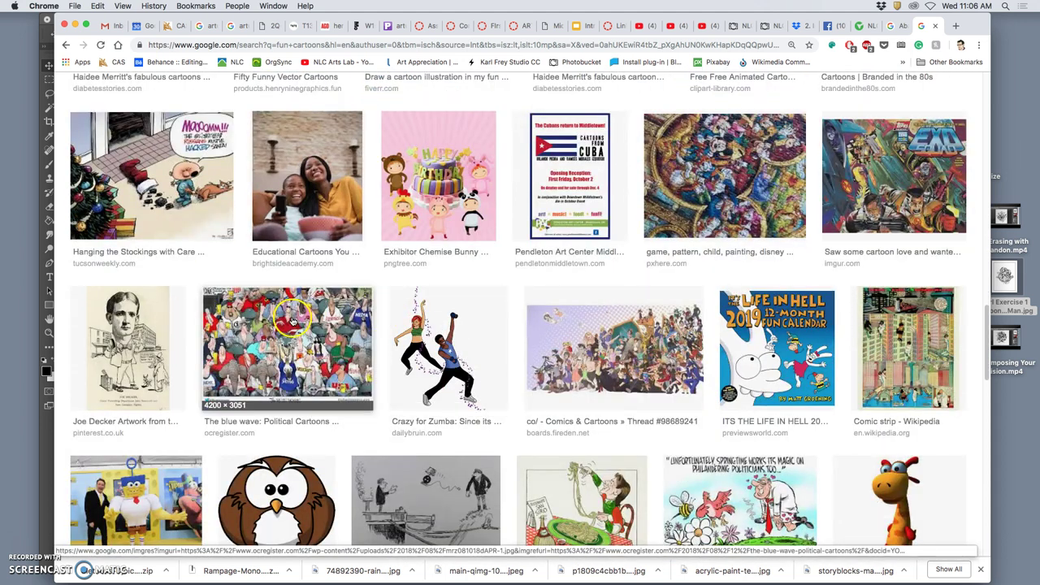
scroll(720, 184, "down", 1)
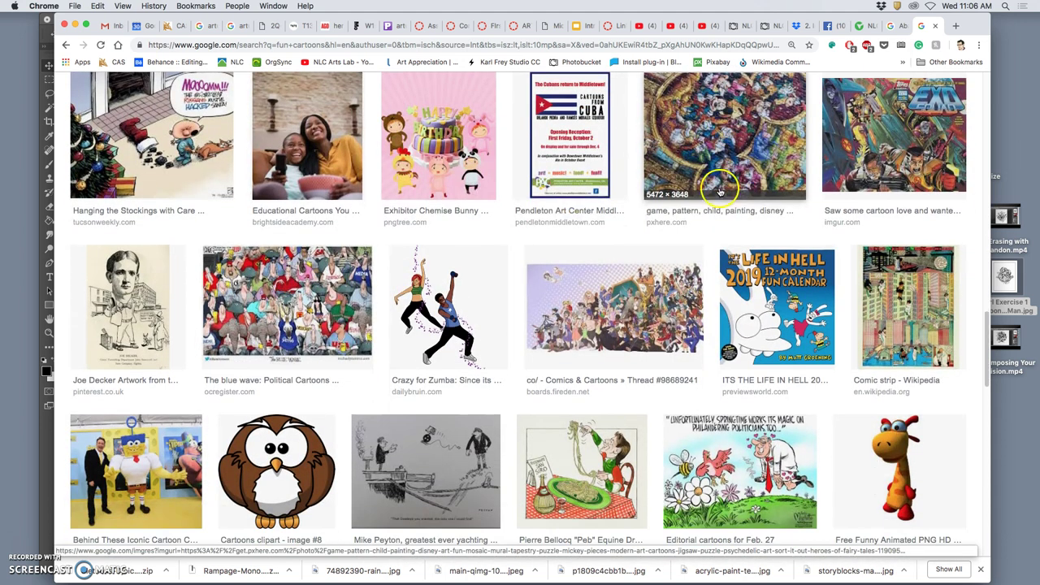
Open the Exo Squad comic cover full size in a new tab
left_click(905, 156)
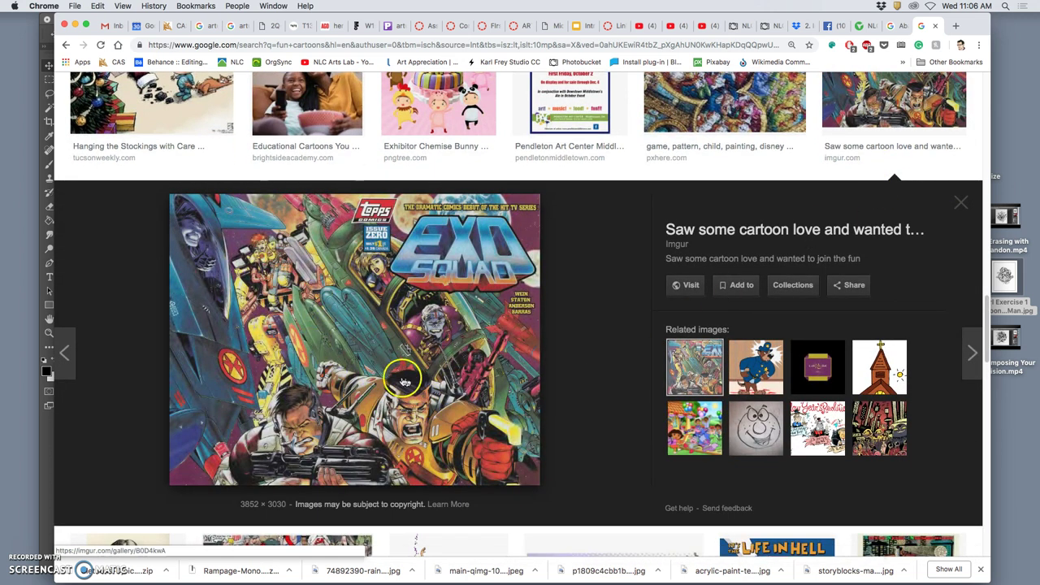
right_click(359, 362)
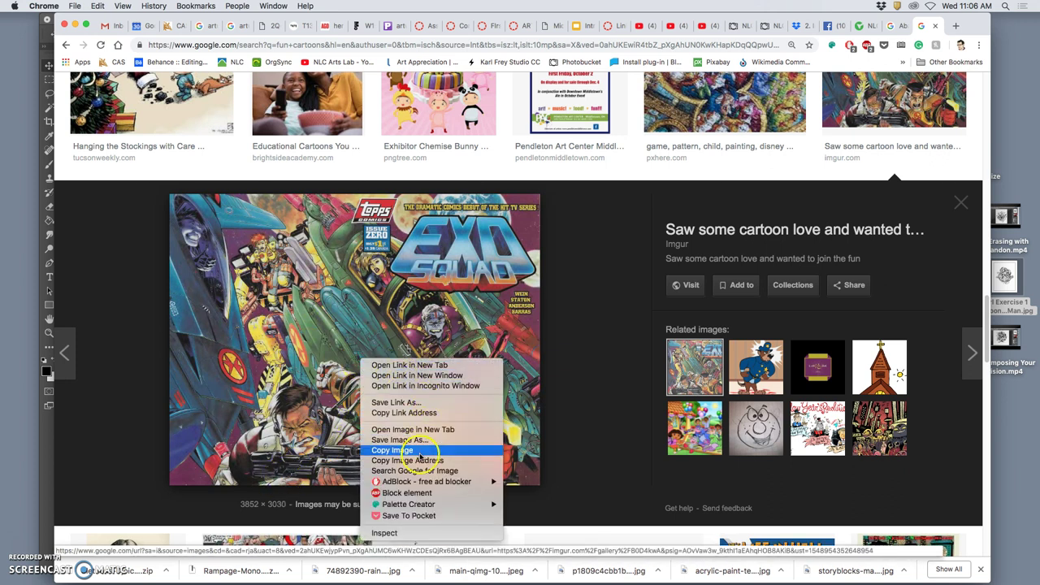
left_click(422, 430)
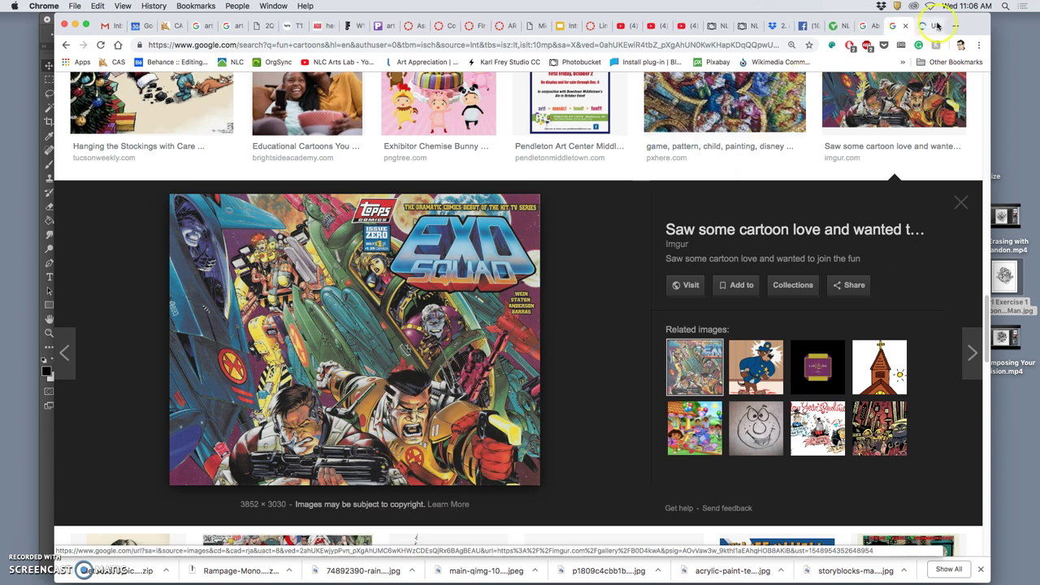
left_click(936, 26)
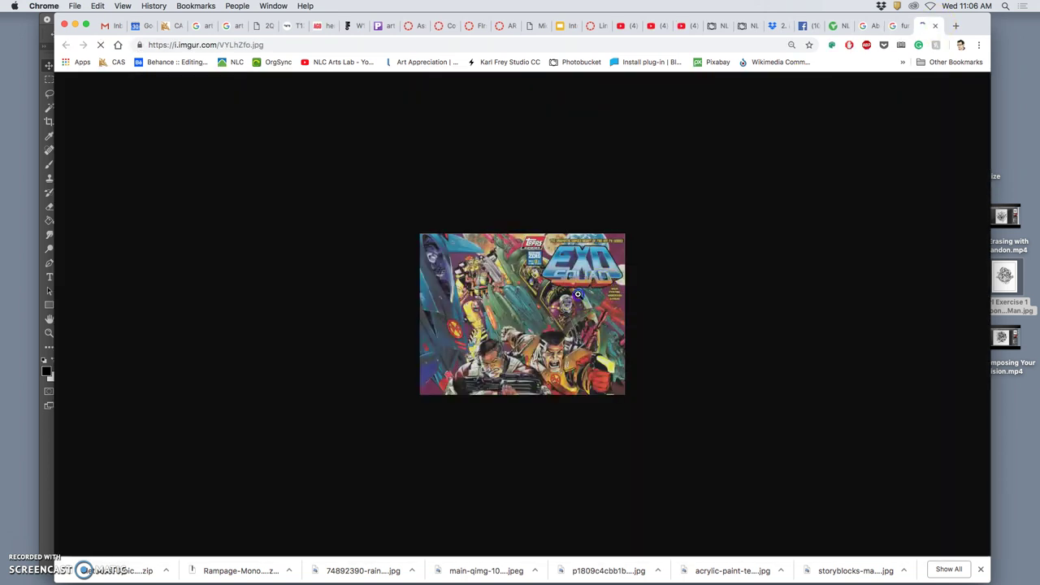
left_click(577, 294)
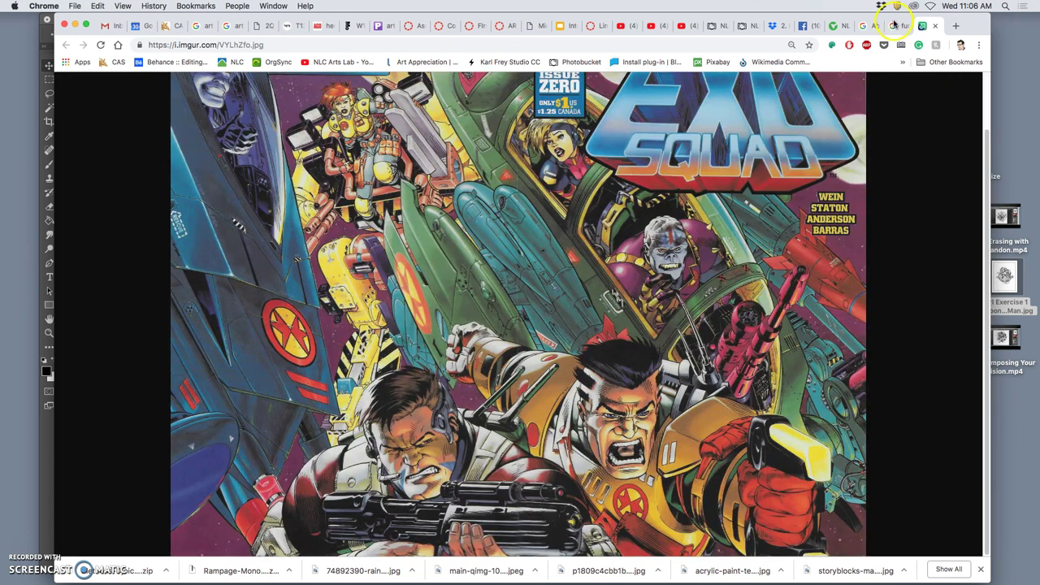
Go back to the fun cartoons results and scroll through them
left_click(900, 27)
scroll(529, 360, "down", 3)
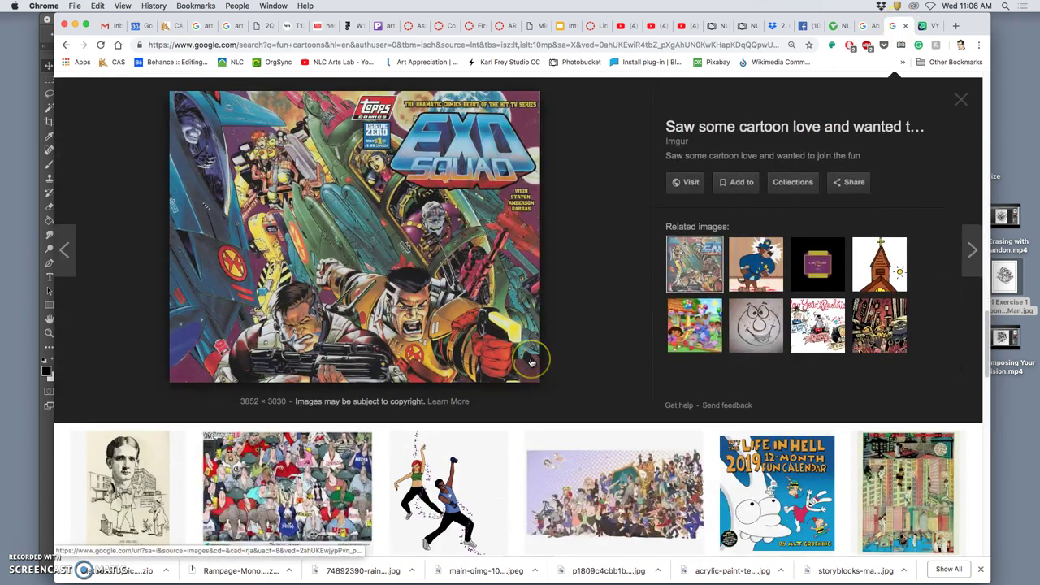
scroll(529, 360, "down", 10)
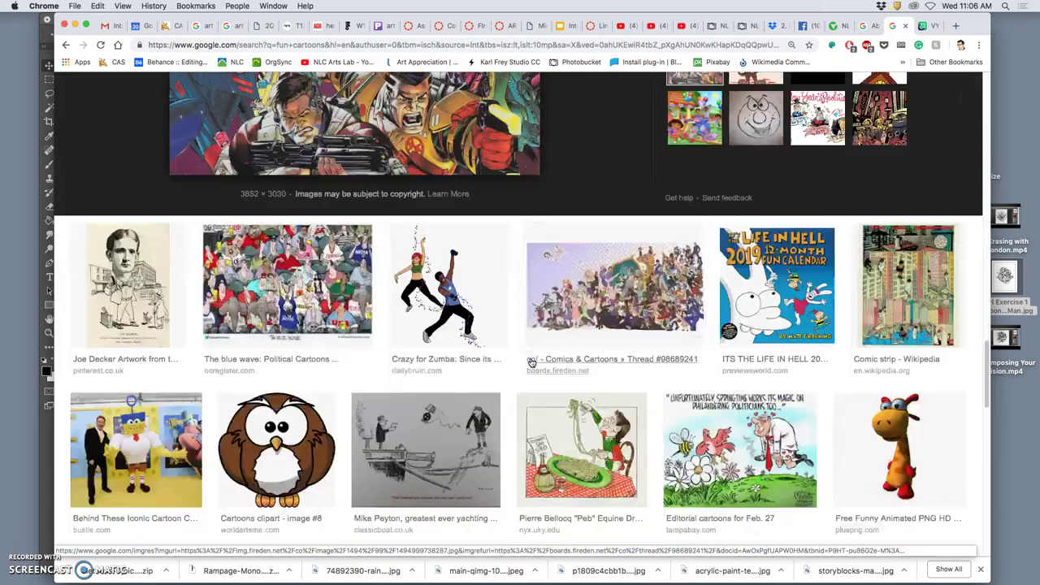
scroll(529, 360, "down", 20)
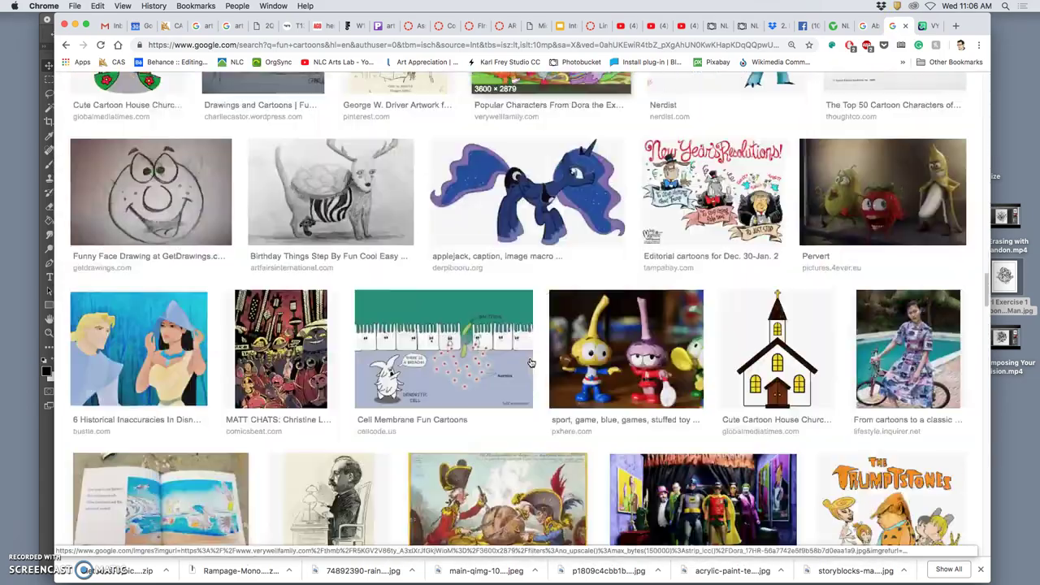
scroll(529, 363, "down", 12)
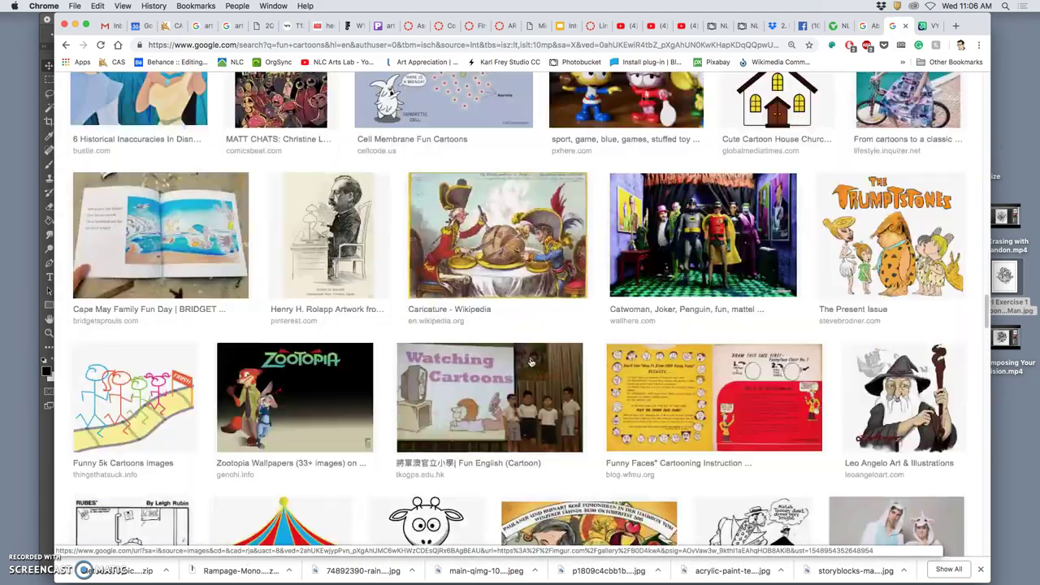
scroll(529, 363, "down", 20)
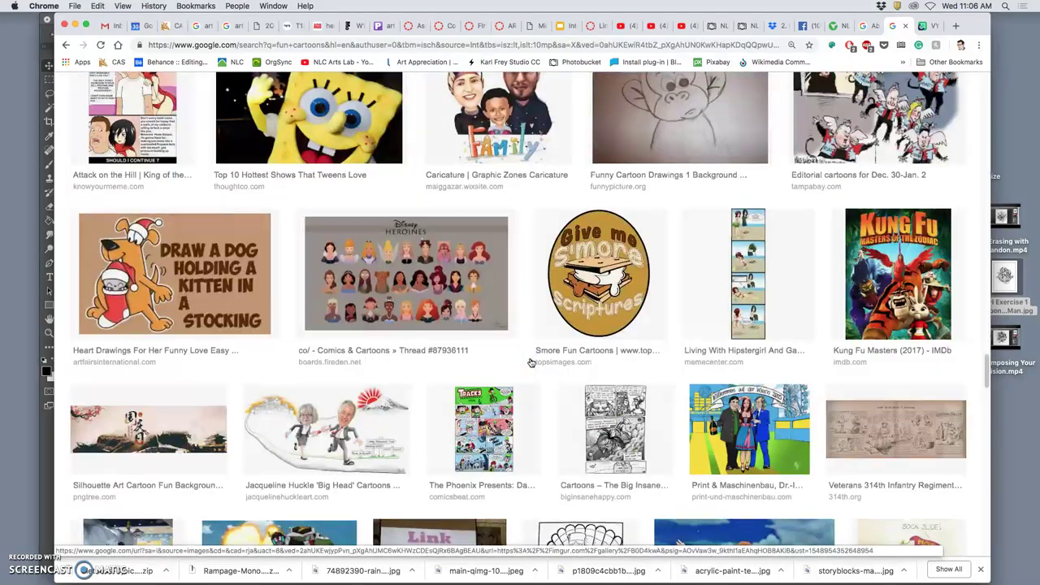
scroll(528, 362, "down", 17)
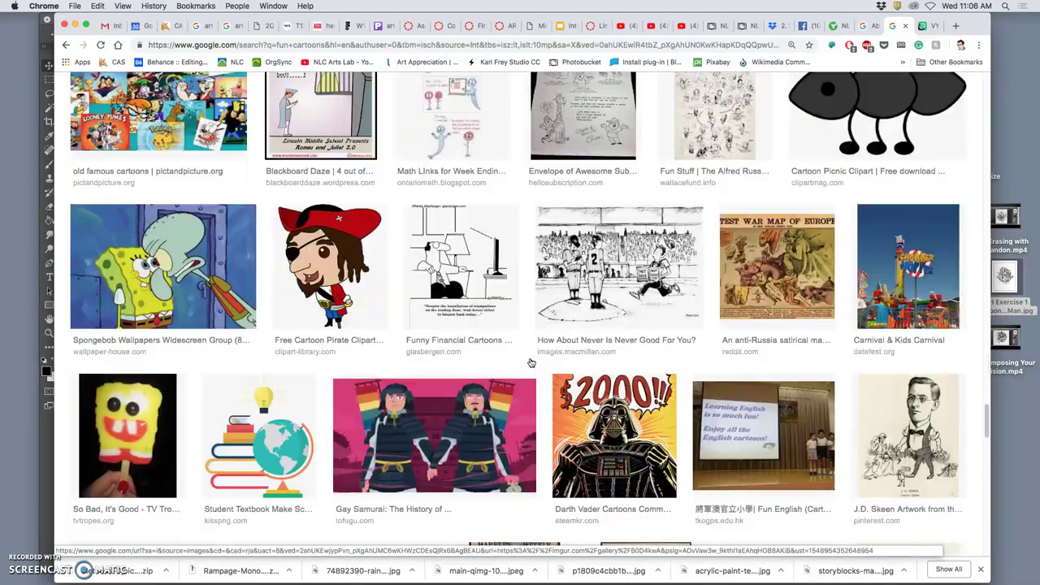
scroll(529, 362, "up", 20)
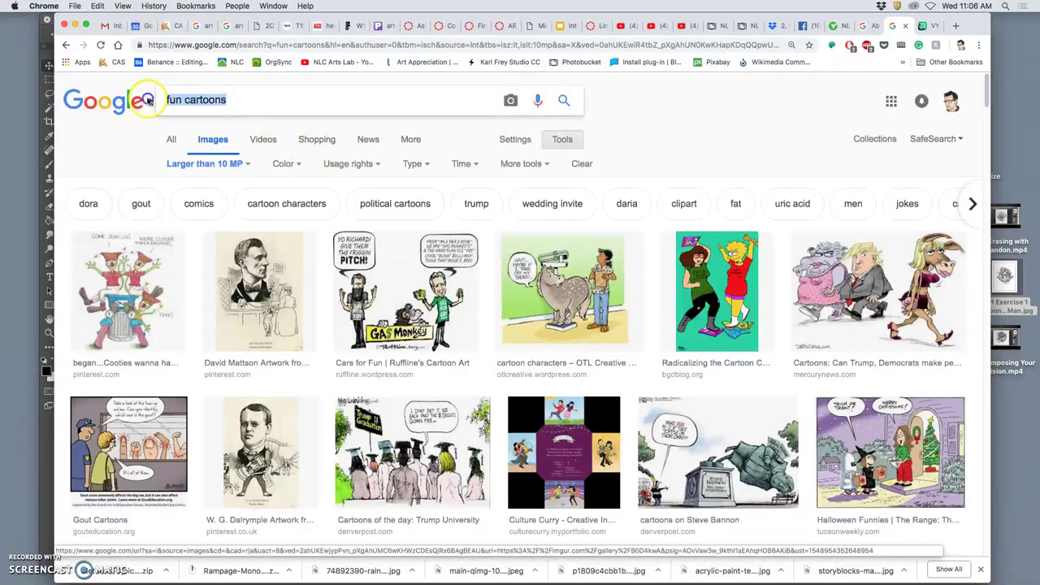
Search Google Images for 'vintage comics background' and preview a couple of results
type("intage c")
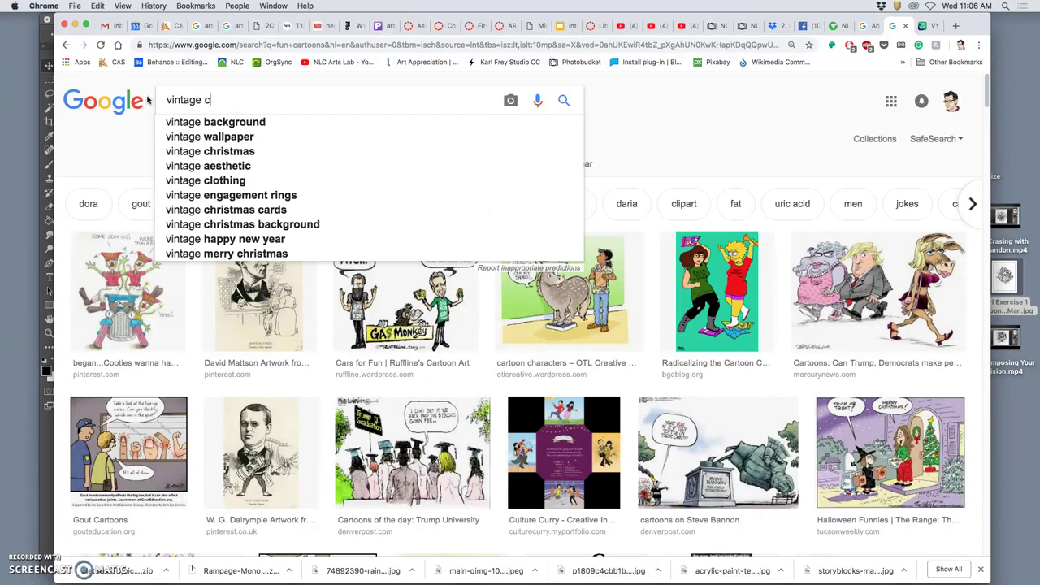
type("omics backg")
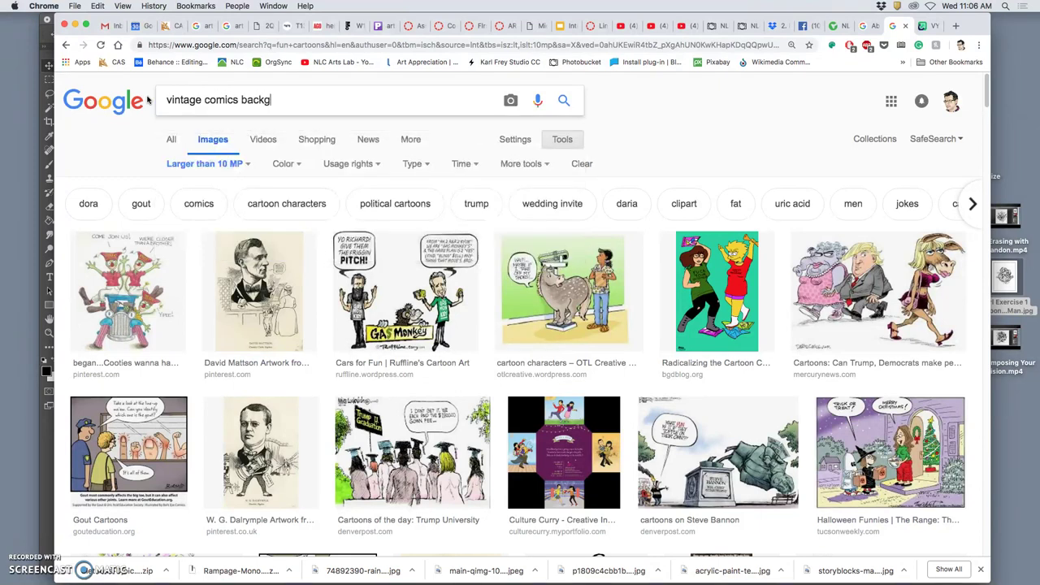
type("round")
key("Return")
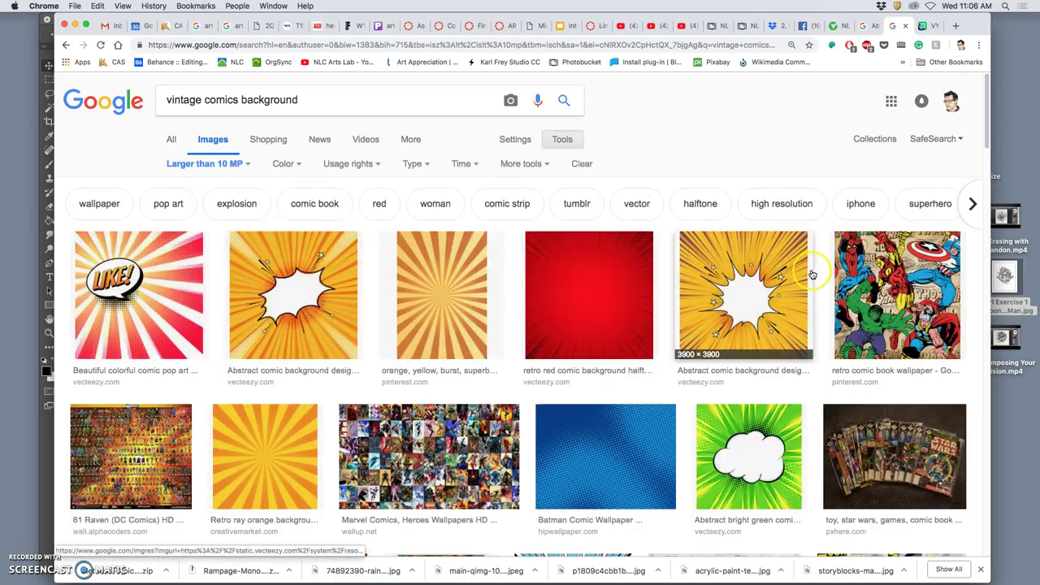
scroll(744, 290, "down", 10)
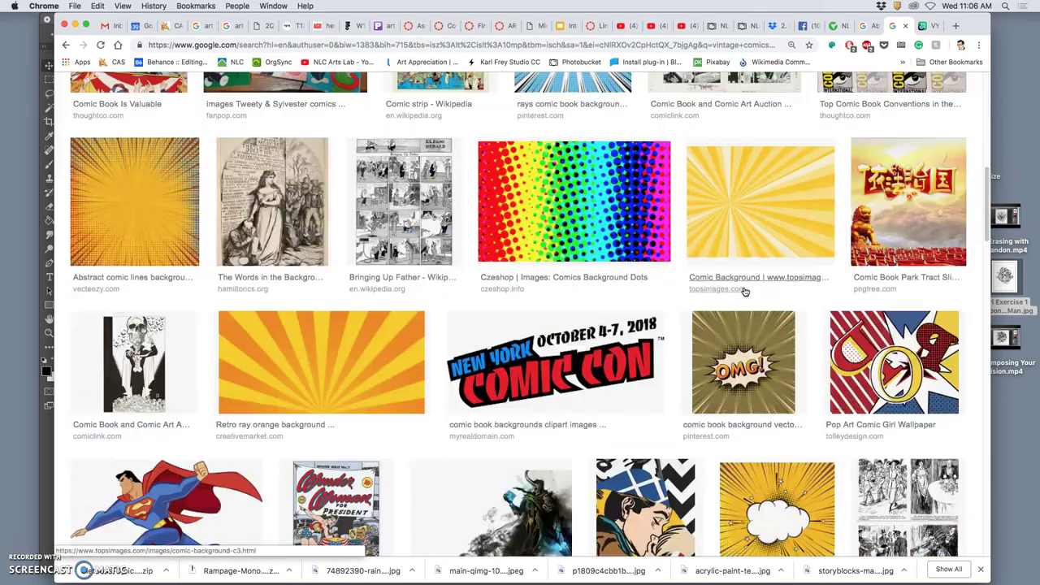
scroll(744, 290, "down", 10)
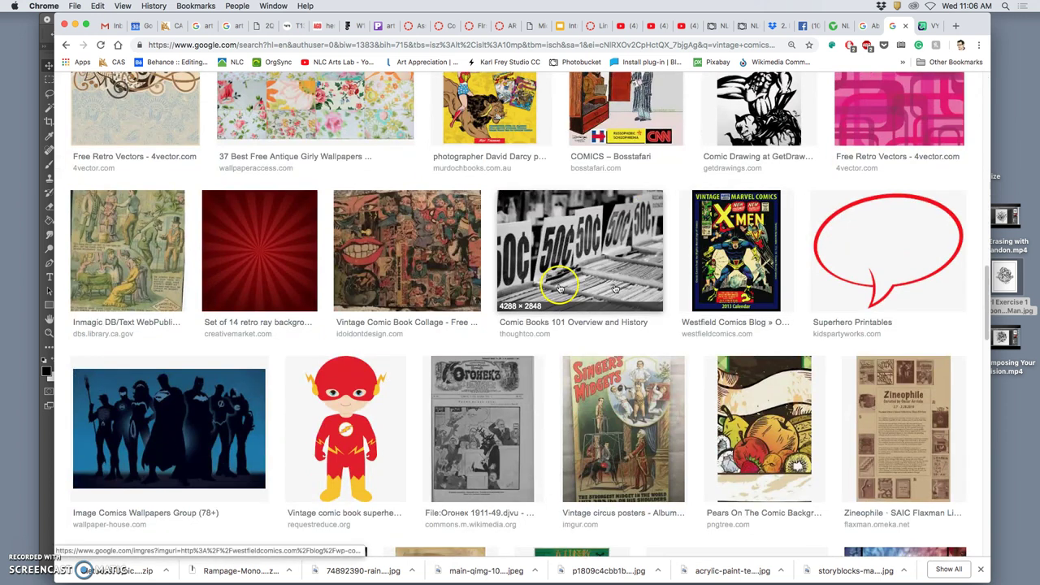
left_click(127, 268)
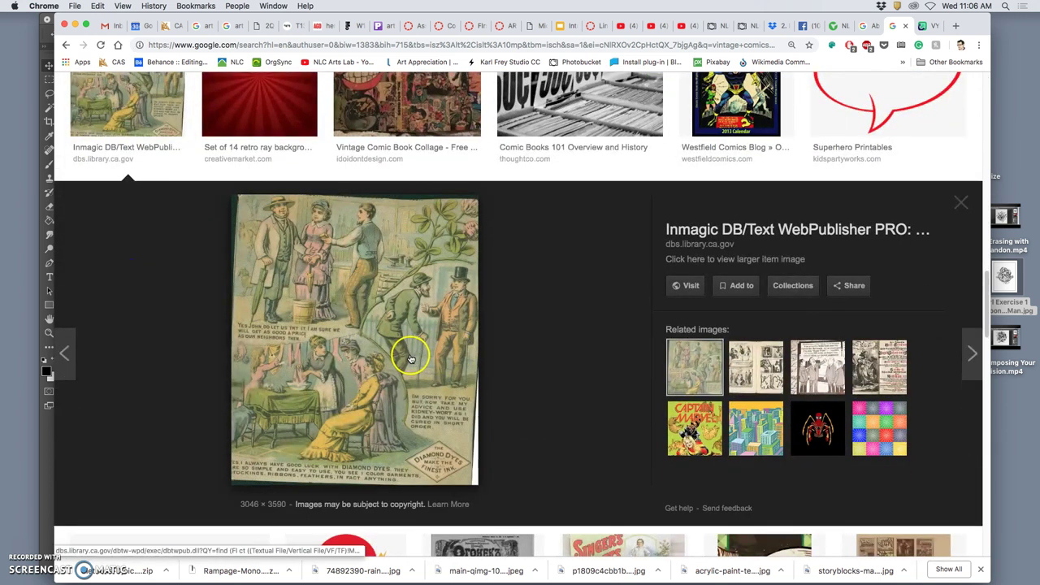
left_click(755, 429)
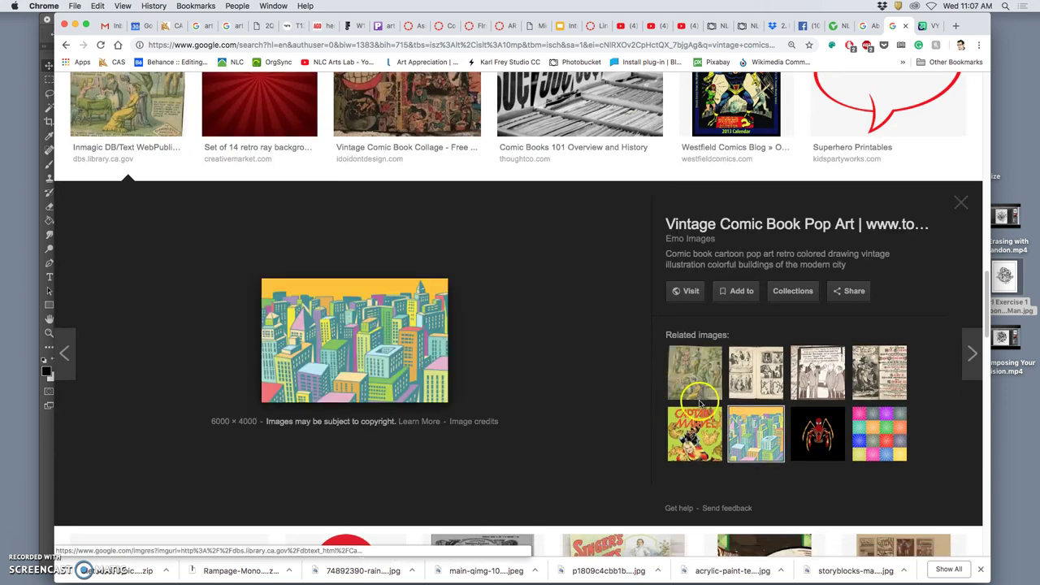
left_click(696, 397)
Scroll down the results and open the Marvel Comics Wallpapers preview
scroll(383, 352, "down", 10)
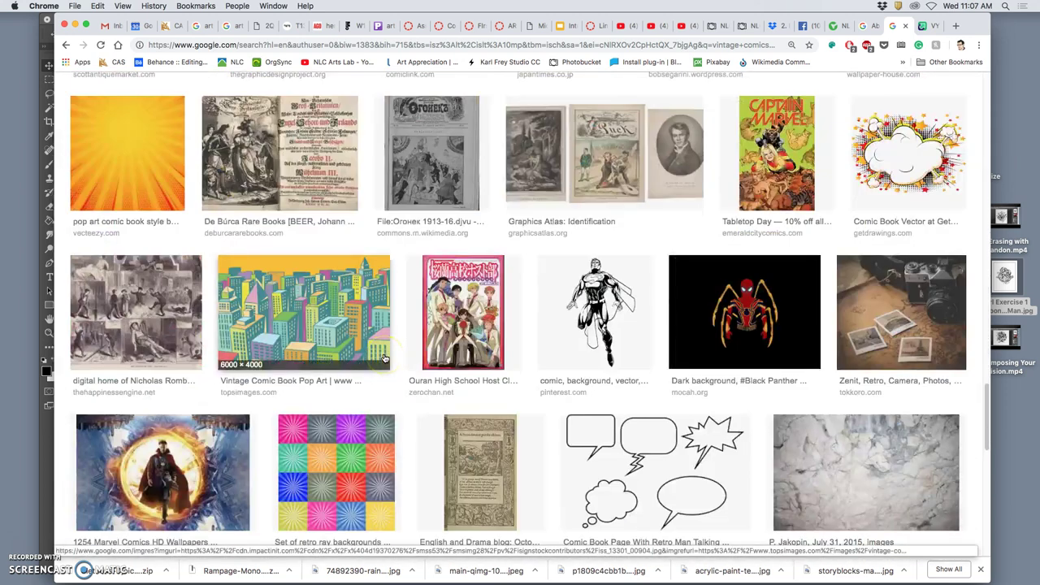
scroll(575, 305, "down", 5)
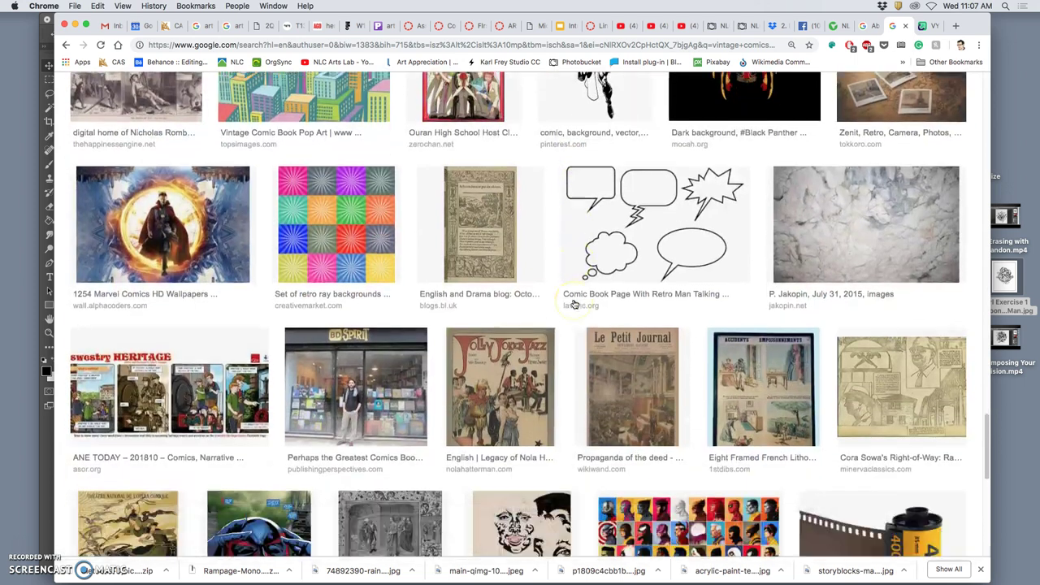
scroll(574, 304, "down", 8)
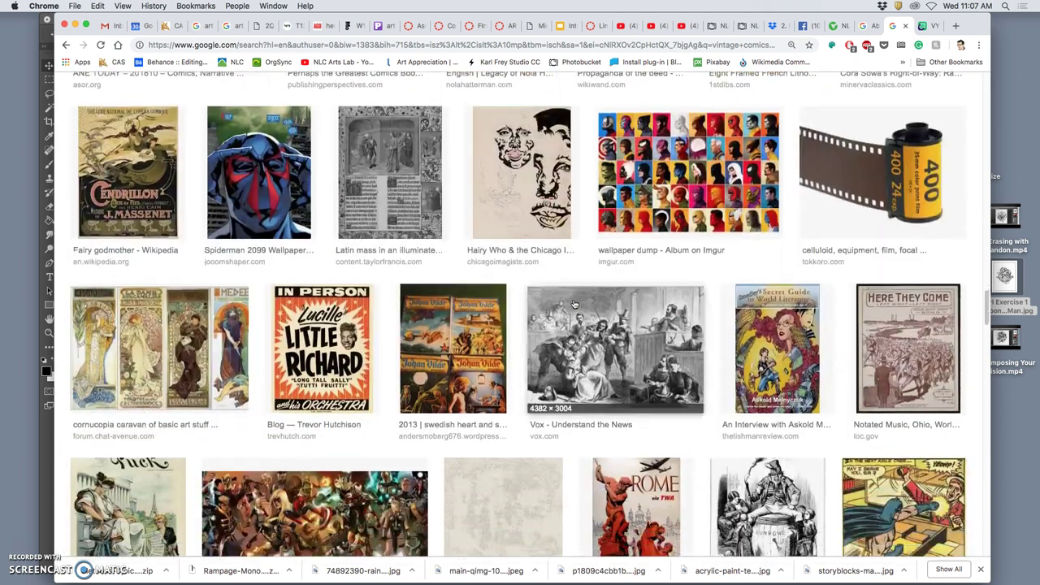
scroll(573, 304, "down", 5)
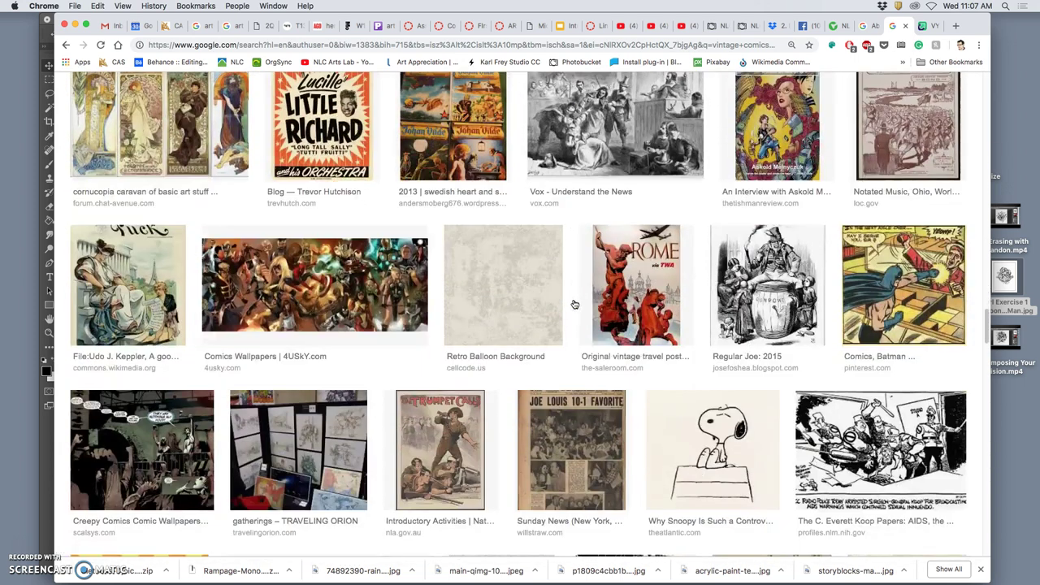
scroll(574, 304, "down", 20)
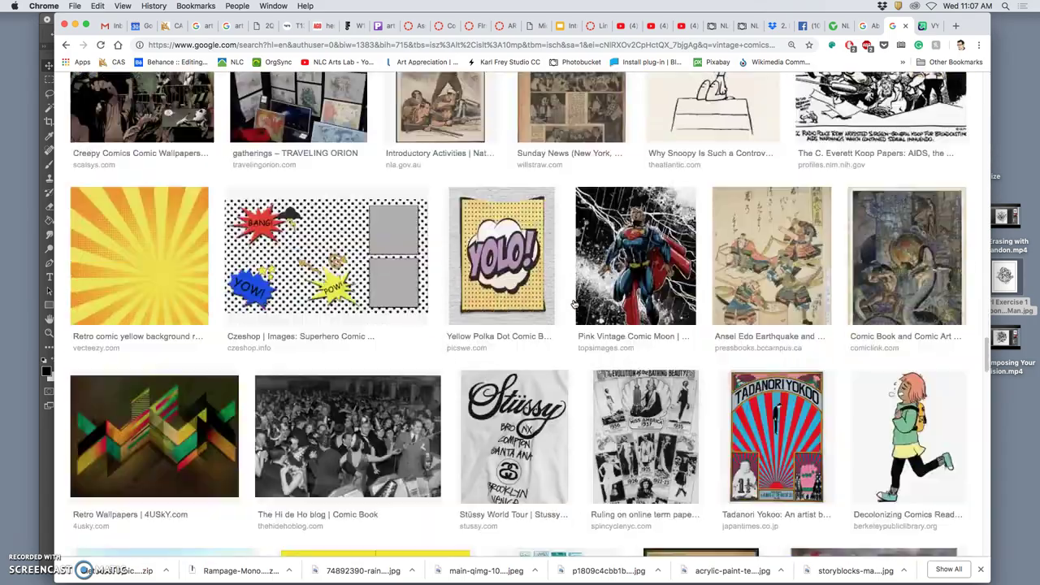
scroll(574, 303, "down", 11)
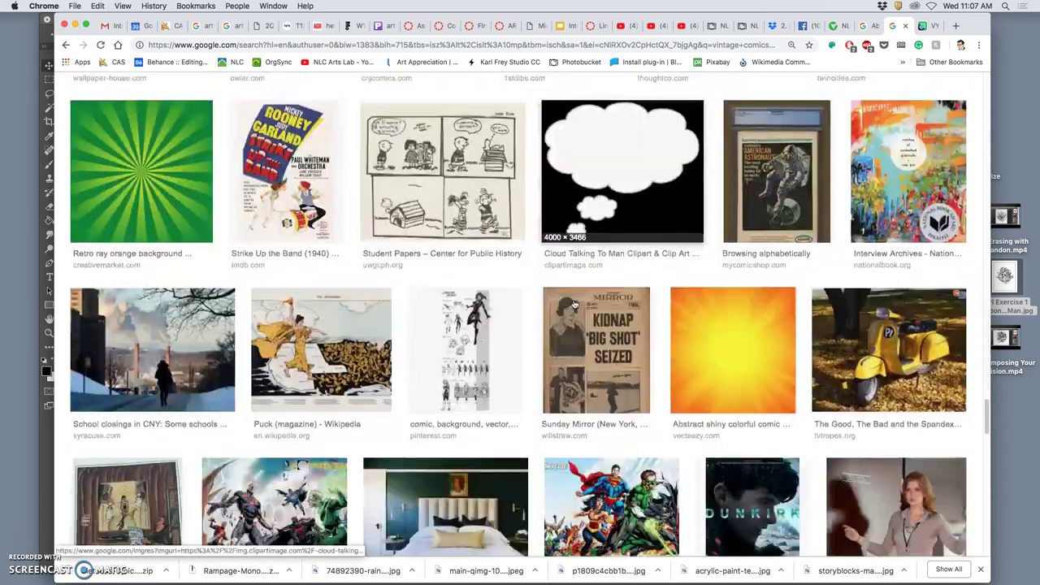
scroll(574, 304, "down", 3)
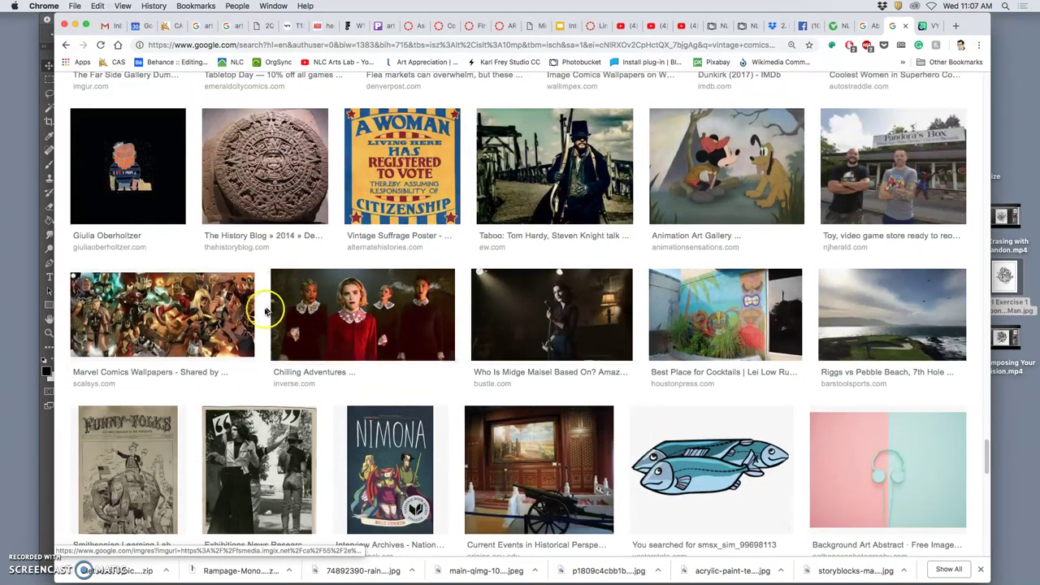
left_click(229, 318)
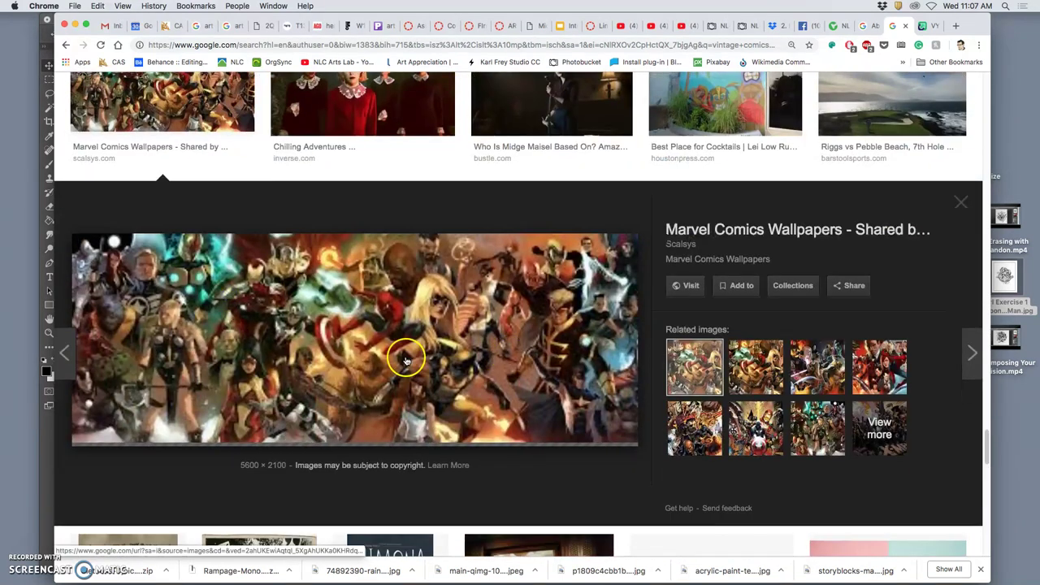
Open the Marvel wallpaper at full size in a new tab
right_click(405, 358)
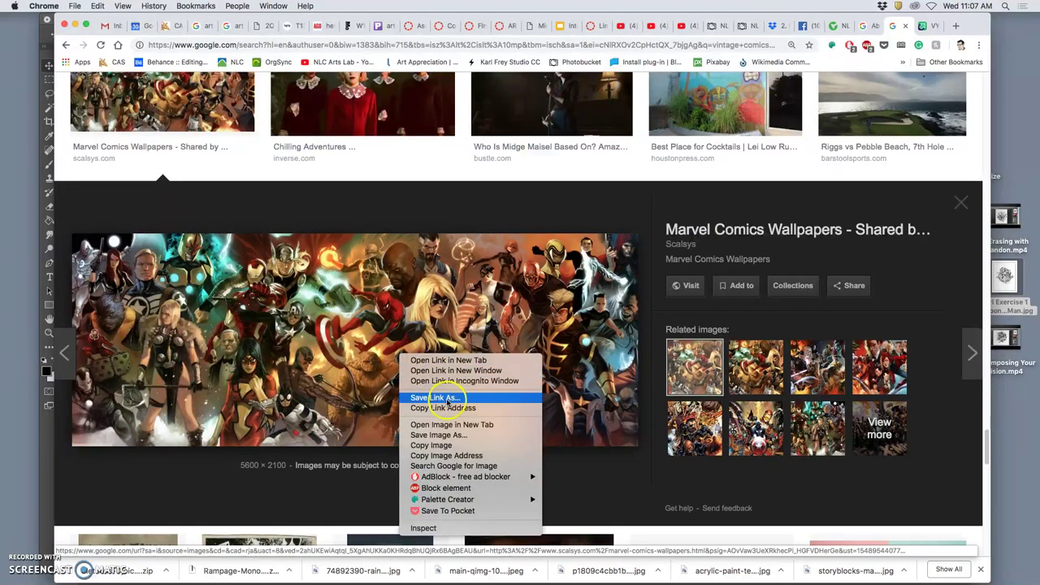
left_click(451, 436)
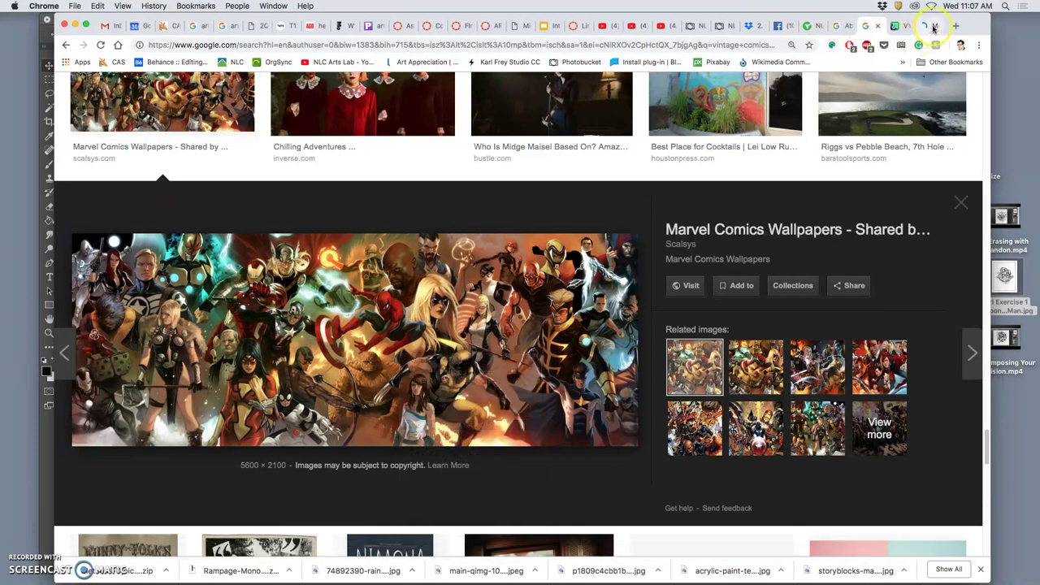
left_click(933, 26)
left_click(624, 235)
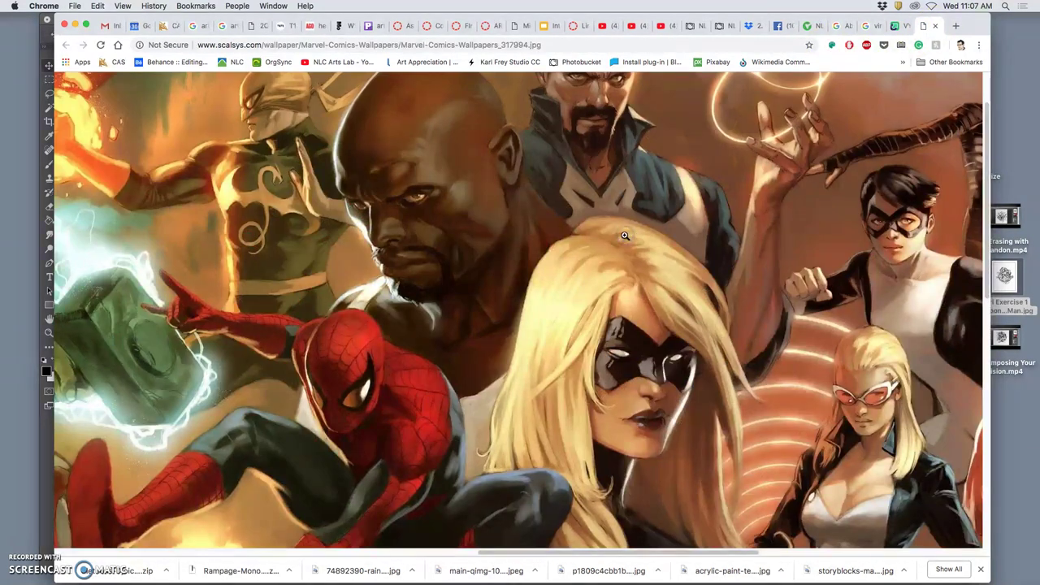
scroll(625, 236, "down", 5)
scroll(627, 235, "up", 6)
scroll(622, 234, "down", 10)
scroll(621, 234, "left", 10)
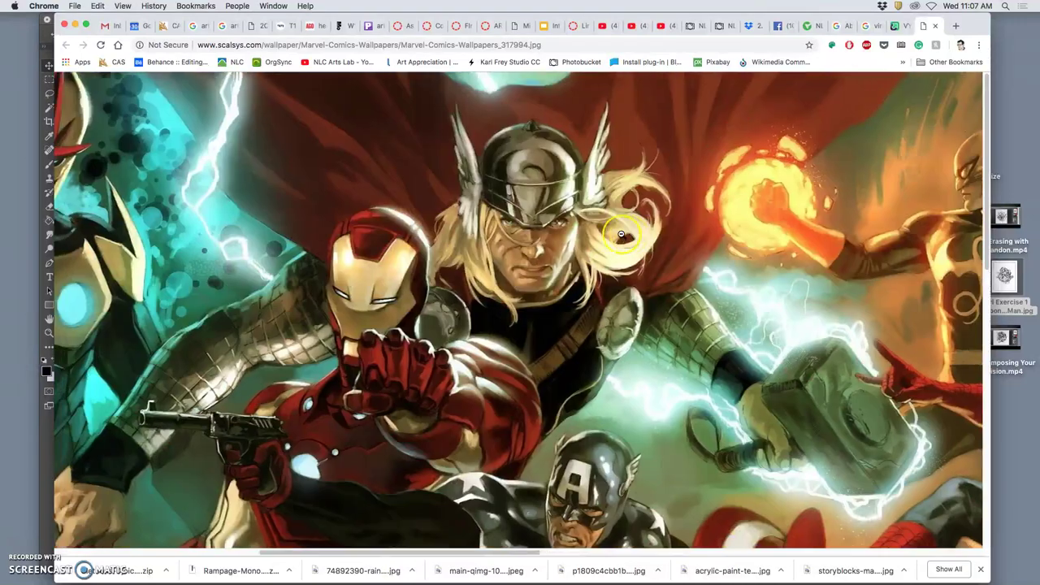
scroll(623, 232, "up", 10)
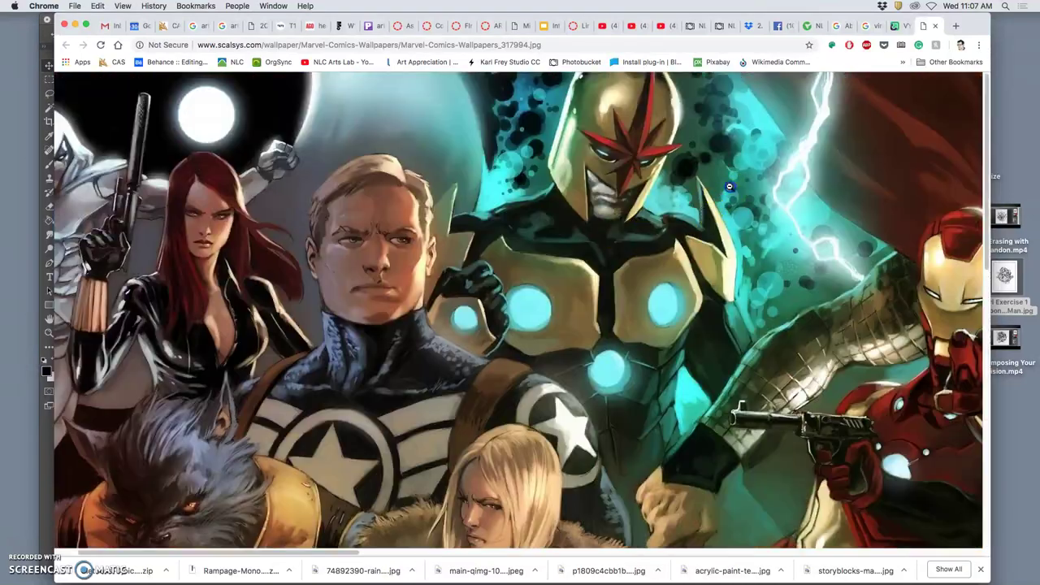
Drag the wallpaper onto the desktop to save it, then minimize Chrome
left_click_drag(1022, 112, 1019, 112)
left_click(1018, 98)
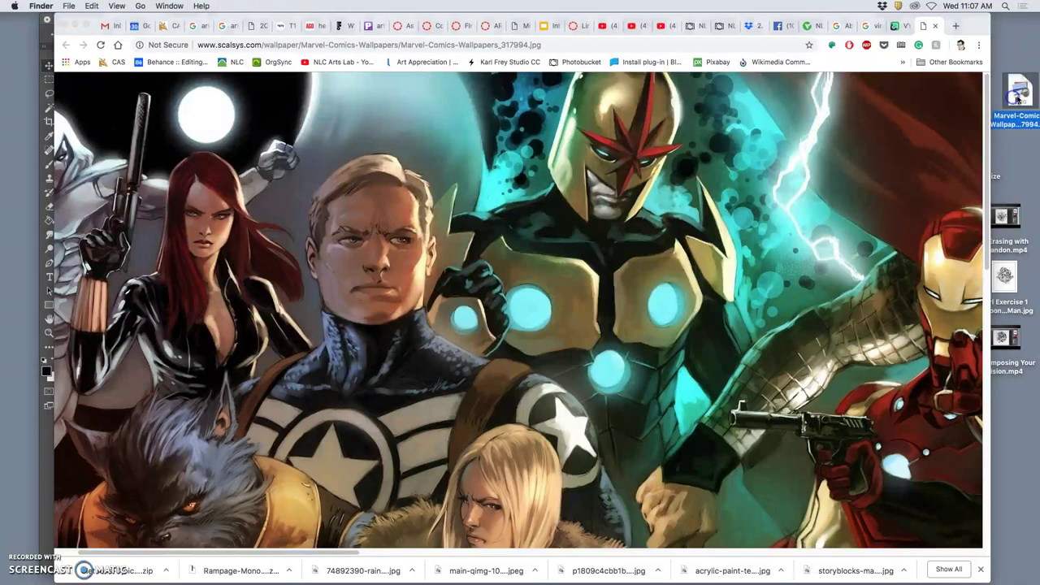
left_click(75, 25)
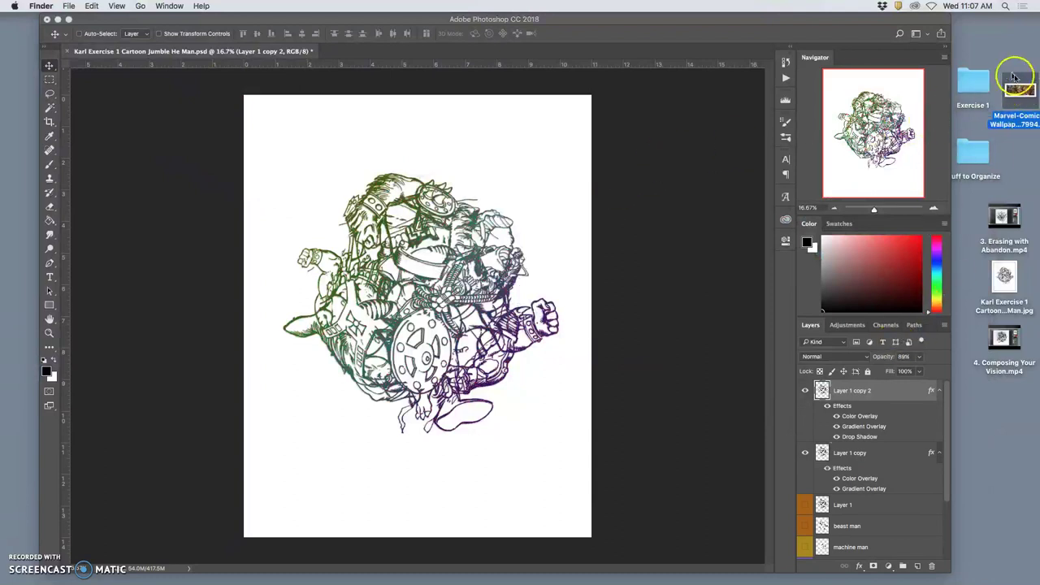
Place the wallpaper file on the canvas, rotate it about -28° and enlarge it
left_click_drag(1020, 91, 485, 237)
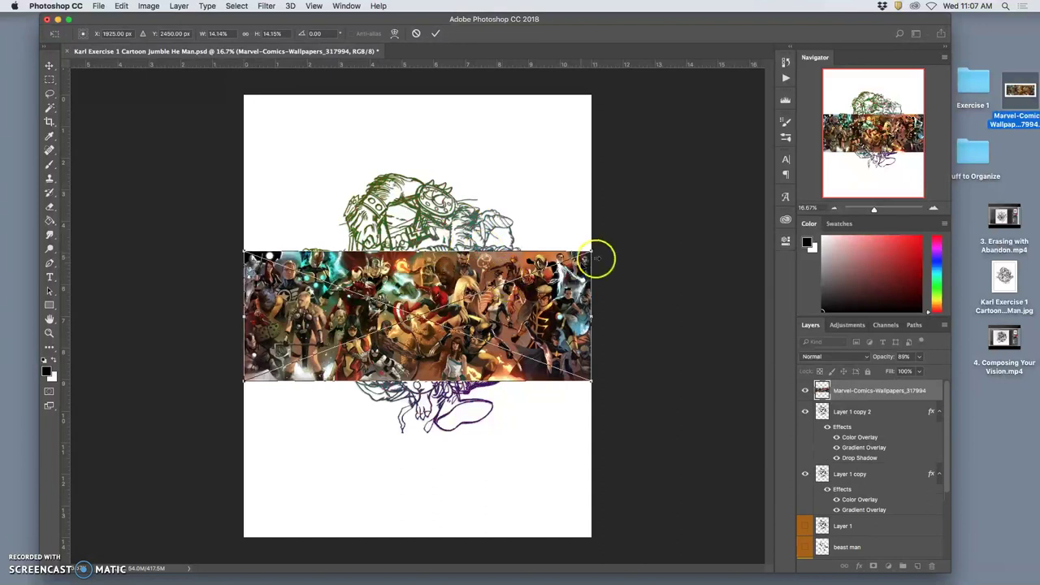
left_click_drag(599, 244, 590, 114)
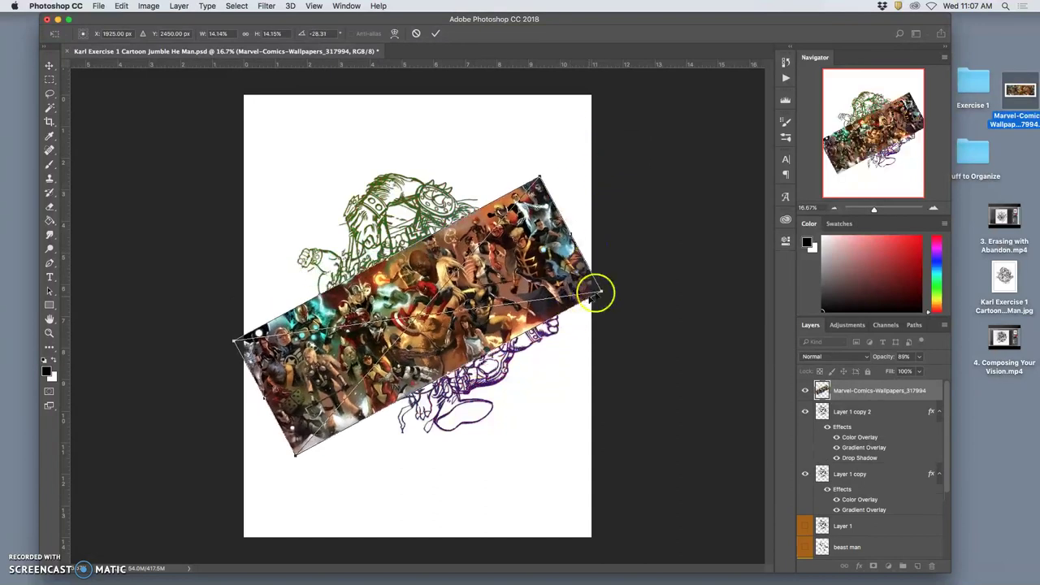
left_click_drag(603, 290, 655, 316)
left_click_drag(467, 216, 411, 106)
Warp the wallpaper into a curved, bulging shape covering the page
right_click(379, 334)
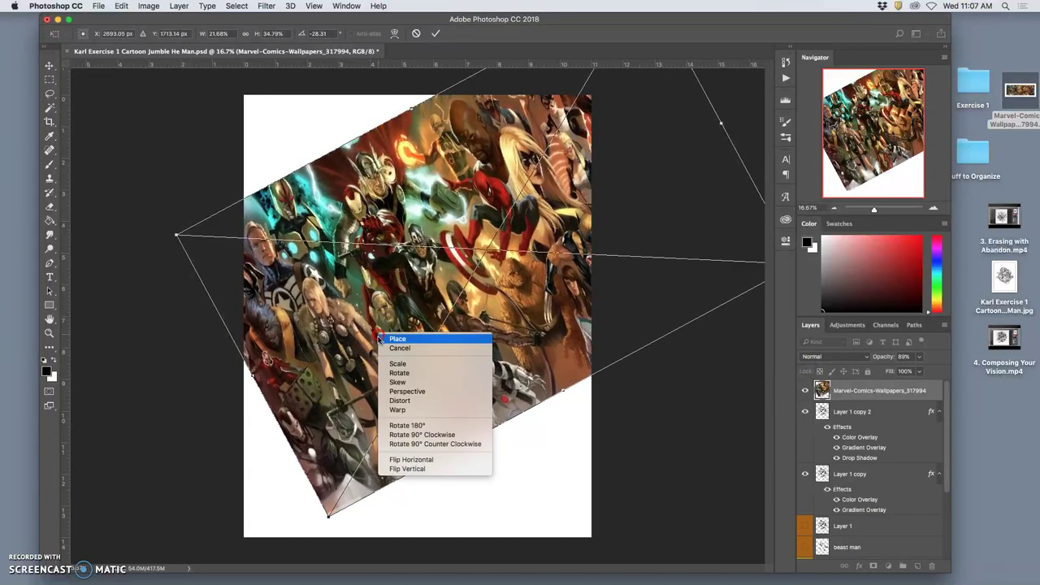
left_click(398, 409)
left_click_drag(374, 406, 611, 213)
left_click_drag(506, 383, 344, 159)
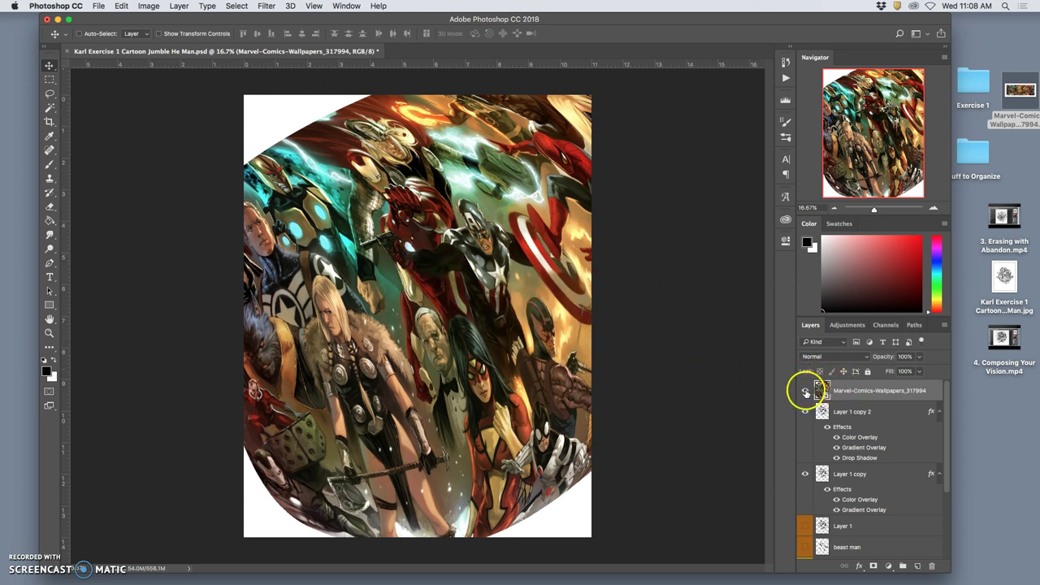
Hide the Marvel wallpaper and Layer 1 copy layers, working on Layer 1 copy 2
left_click(805, 392)
left_click(870, 412)
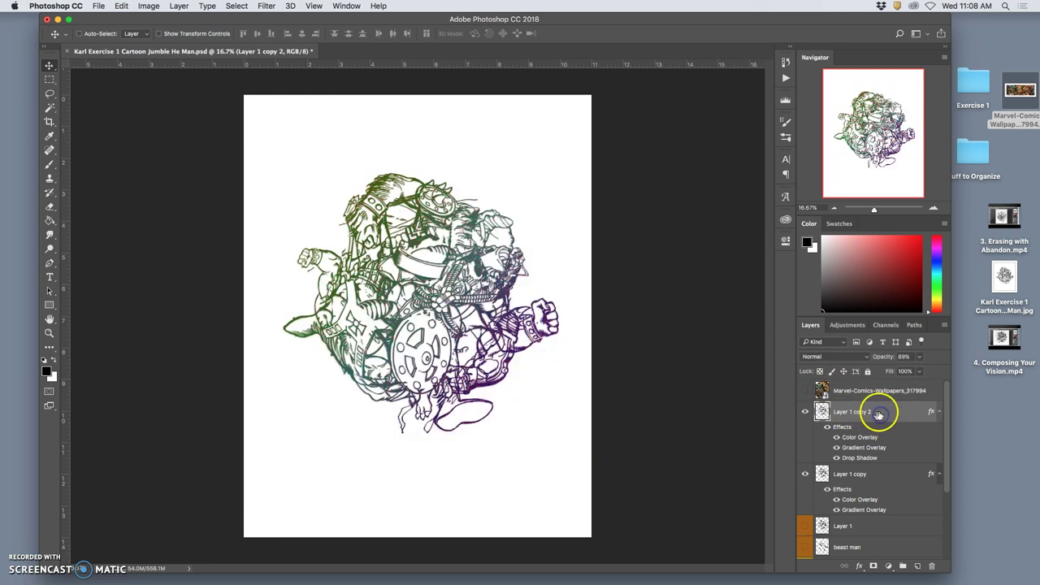
left_click(805, 475)
left_click(805, 412)
left_click(805, 411)
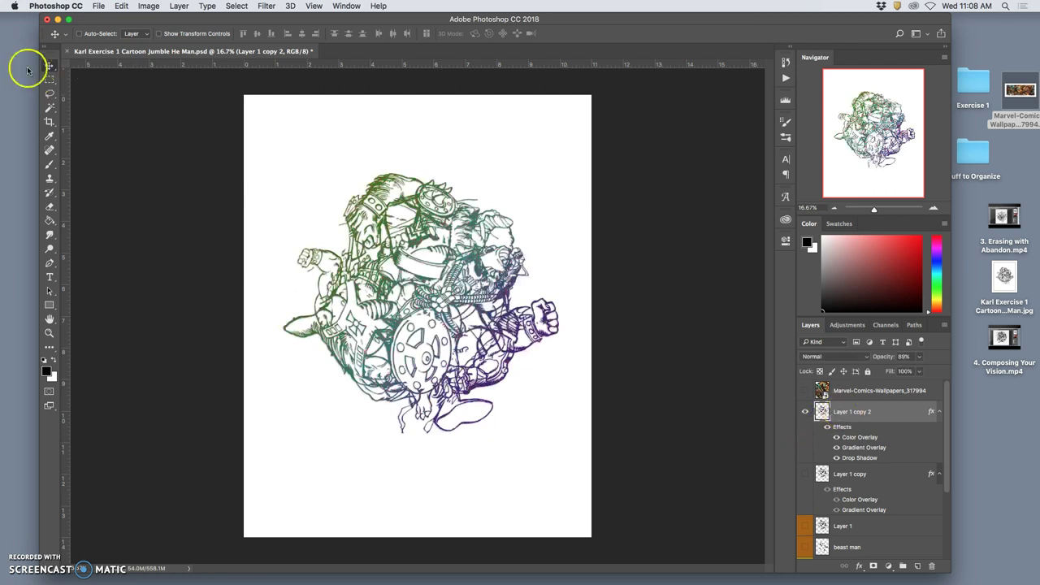
Magic Wand the white background, invert the selection, and hide Layer 1 copy 2
left_click(49, 108)
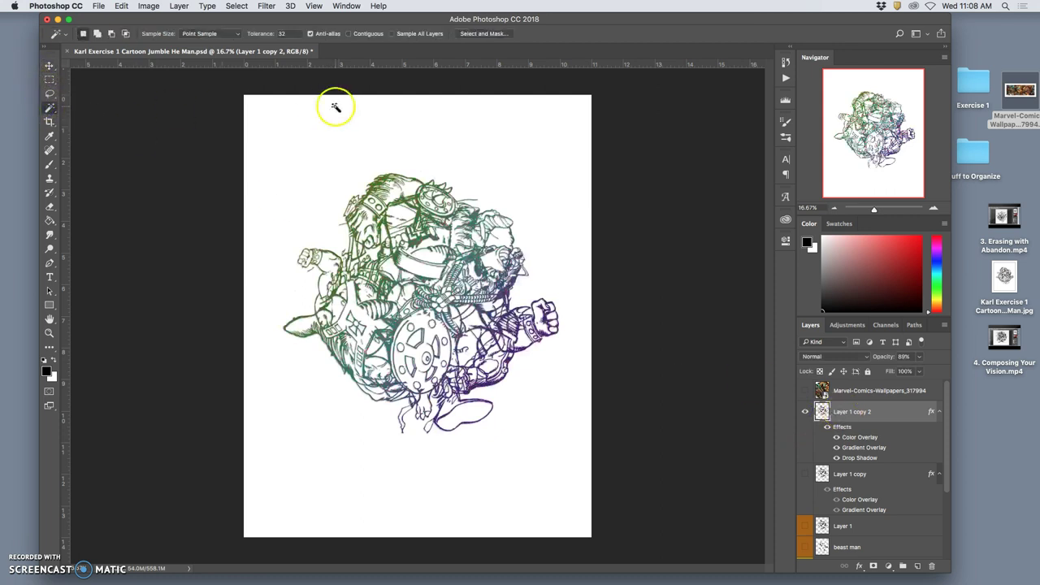
left_click(457, 125)
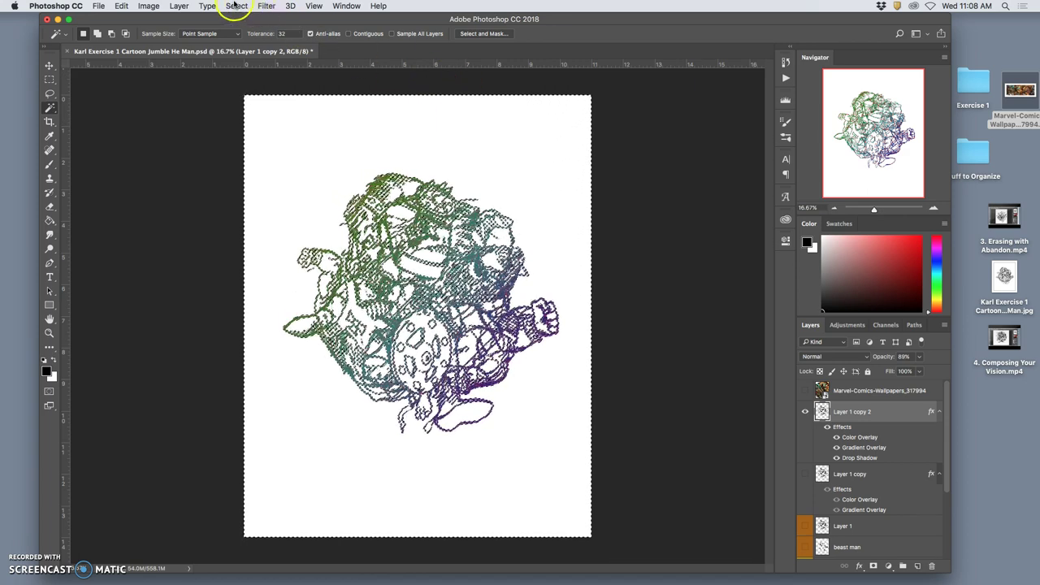
left_click(235, 5)
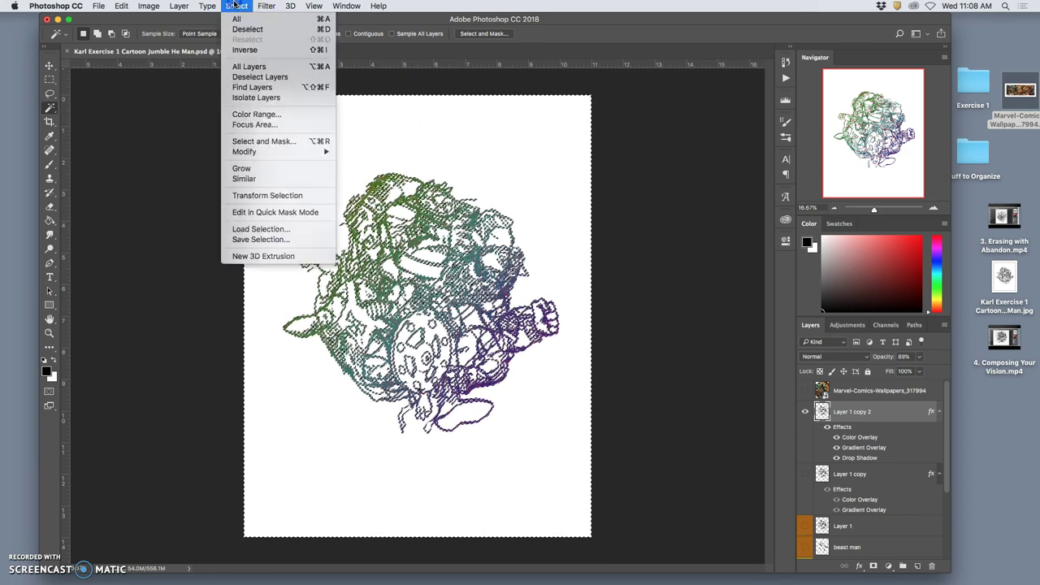
left_click(244, 50)
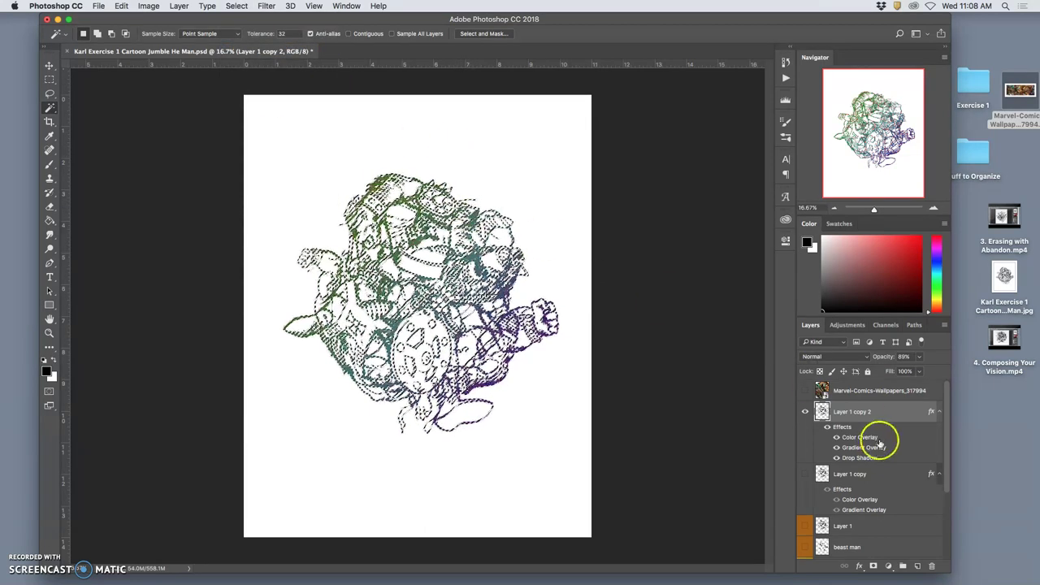
left_click(805, 411)
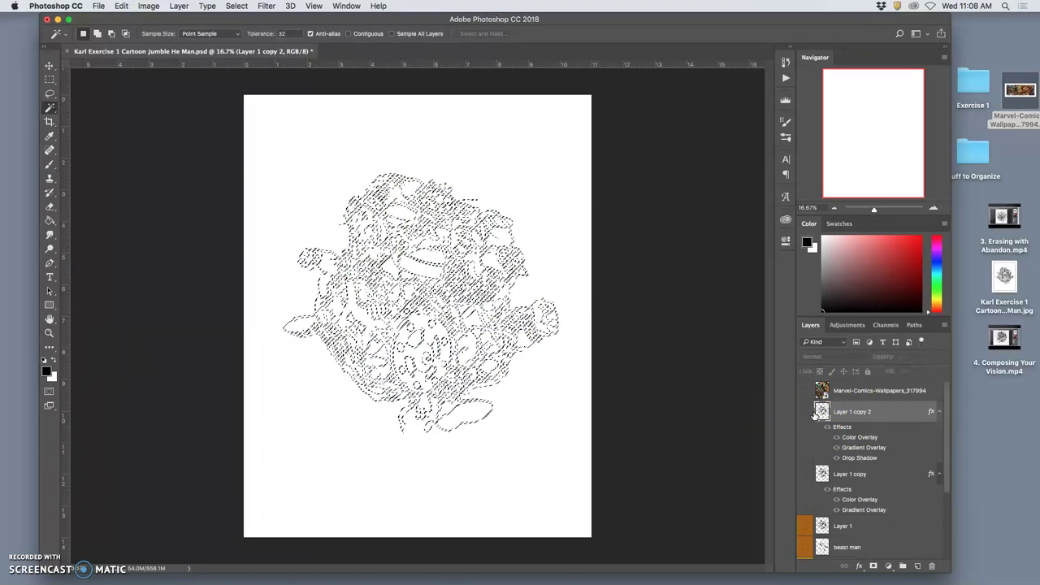
Show and select the Marvel wallpaper layer, then Cmd+J the selected lines onto Layer 2
left_click(373, 232)
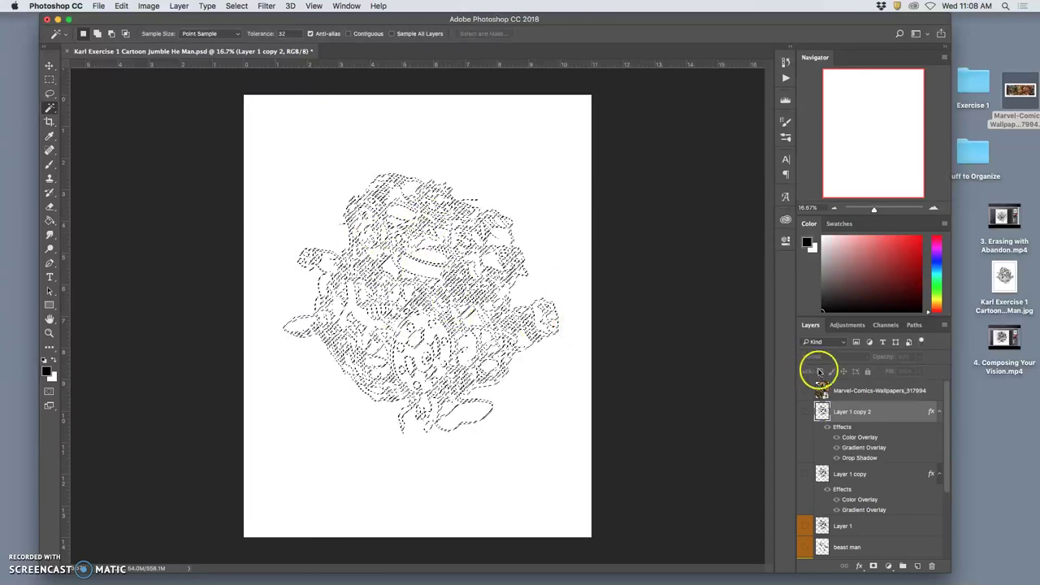
left_click(806, 390)
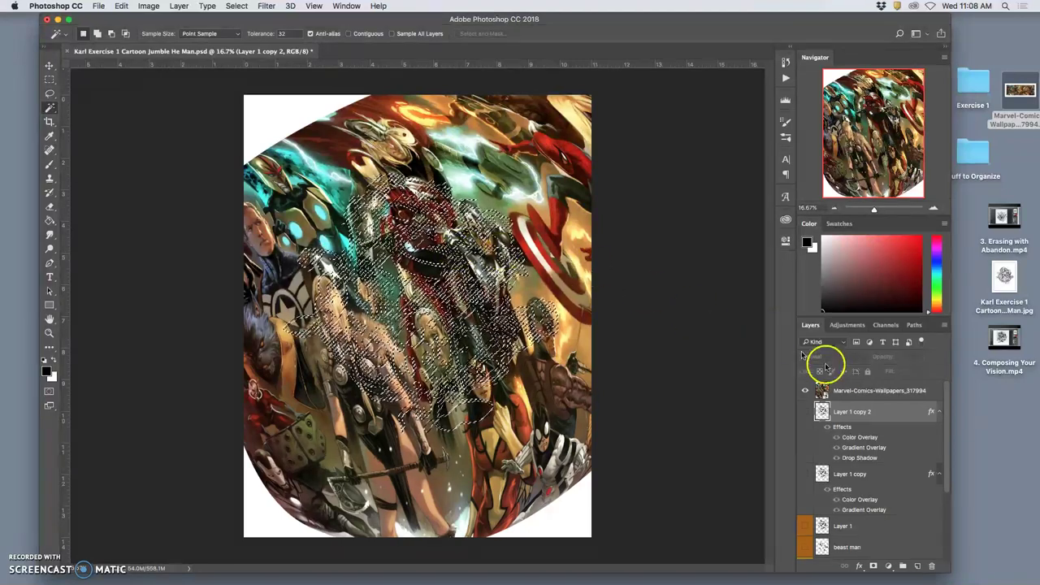
left_click(859, 391)
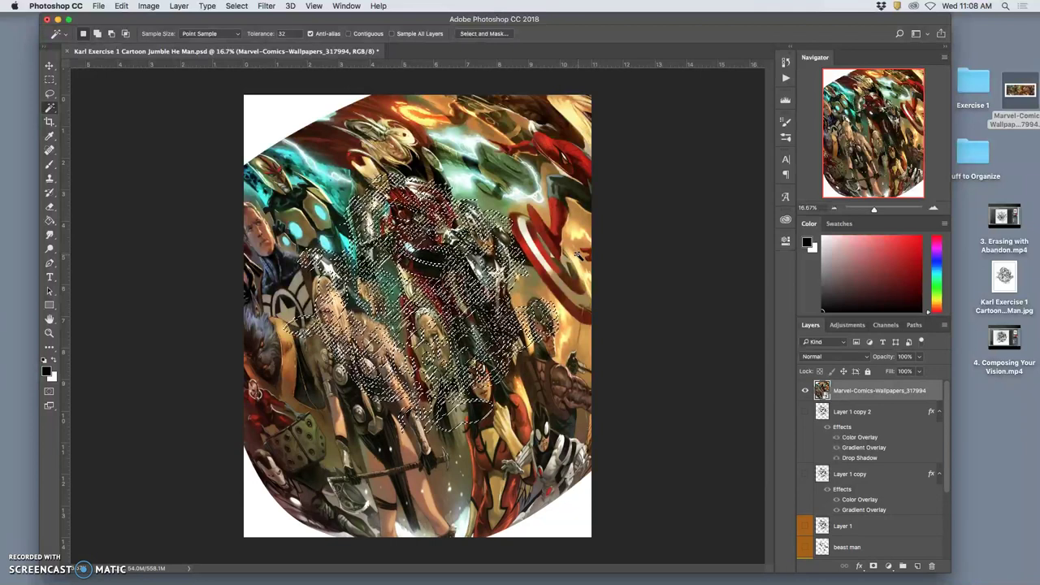
key("super+j")
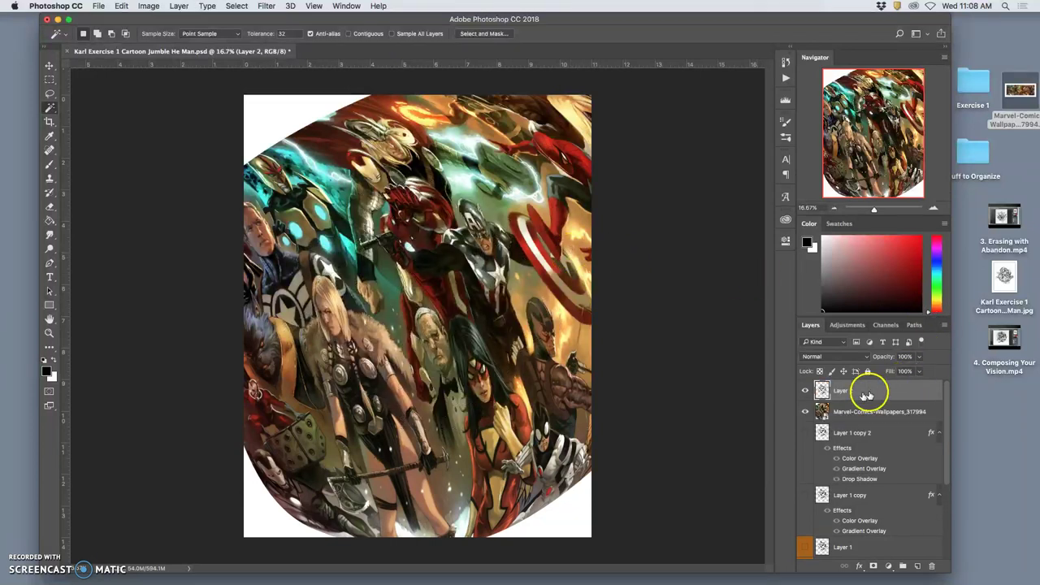
Hide the wallpaper layer and inspect Layer 2's textured lines at 100%, then zoom back out
left_click(806, 411)
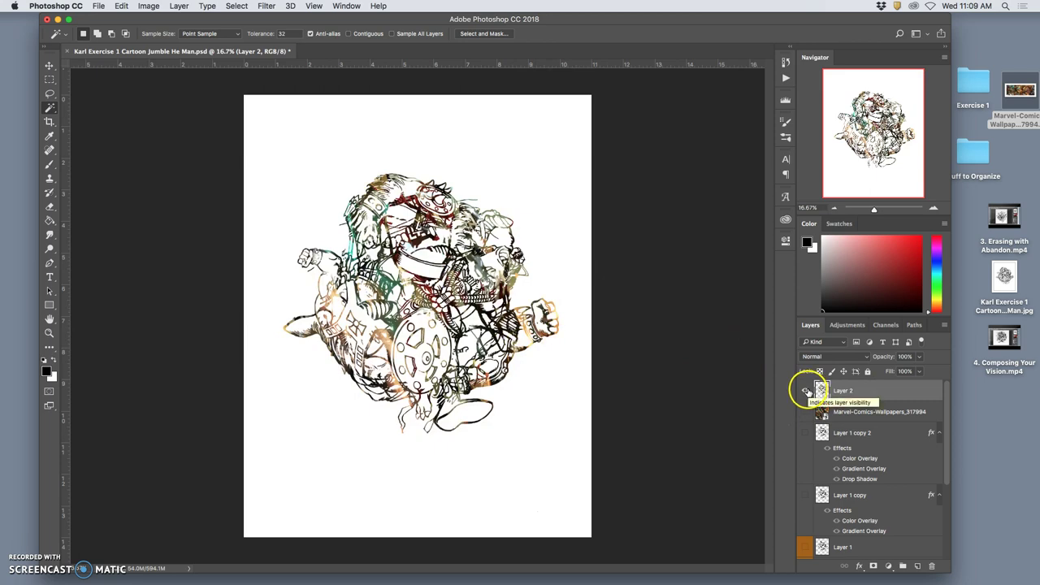
key("super+1")
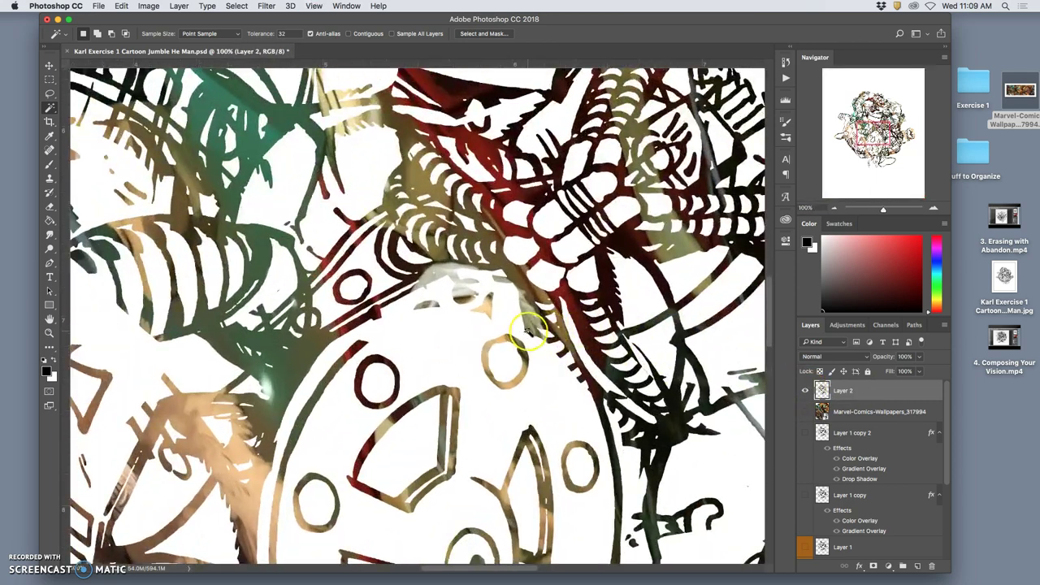
scroll(528, 329, "up", 10)
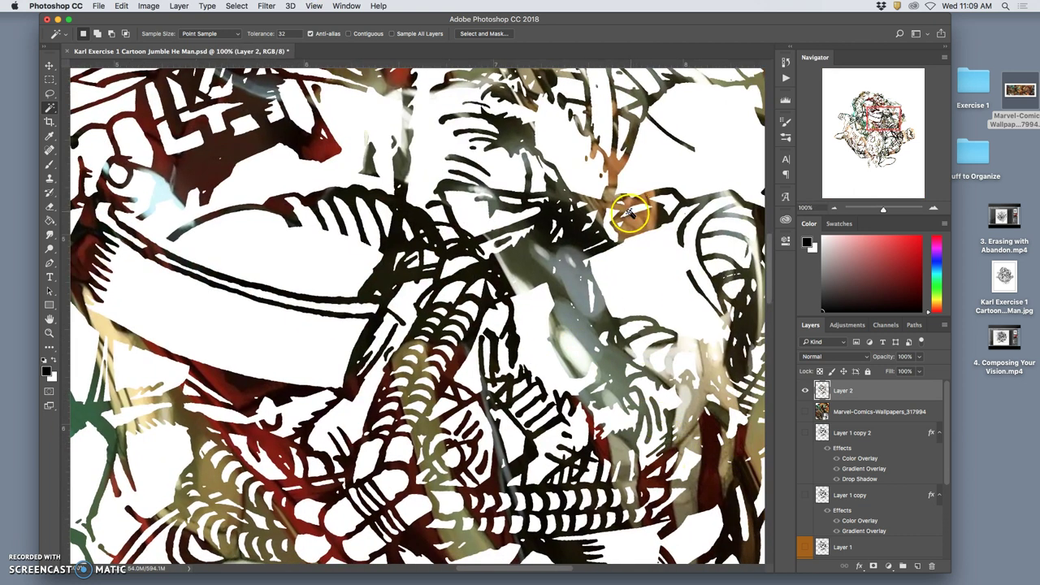
scroll(629, 213, "up", 4)
scroll(601, 227, "left", 8)
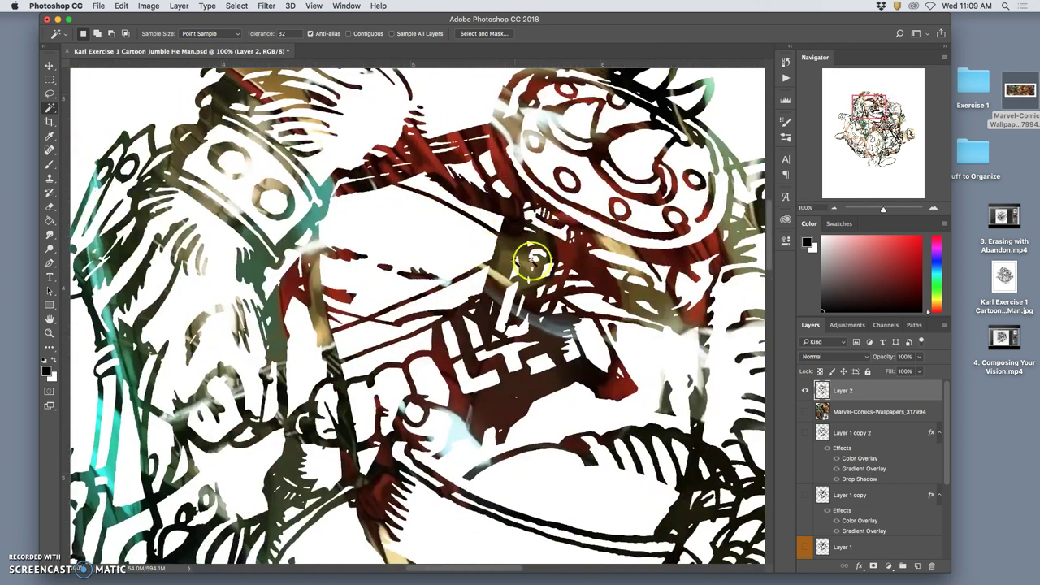
key("super+minus")
key("super+minus")
key("super+minus")
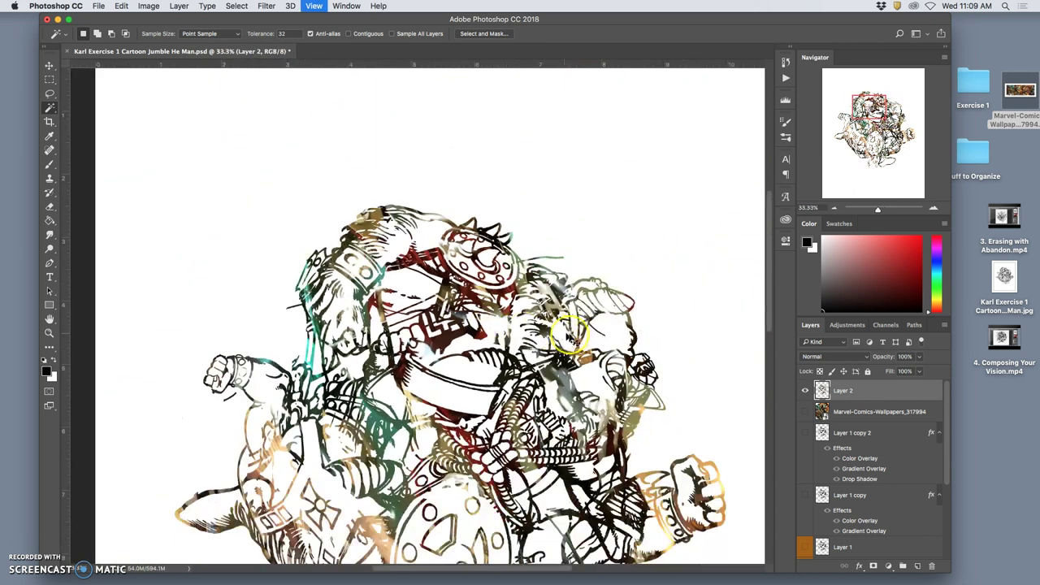
key("super+minus")
key("super+minus")
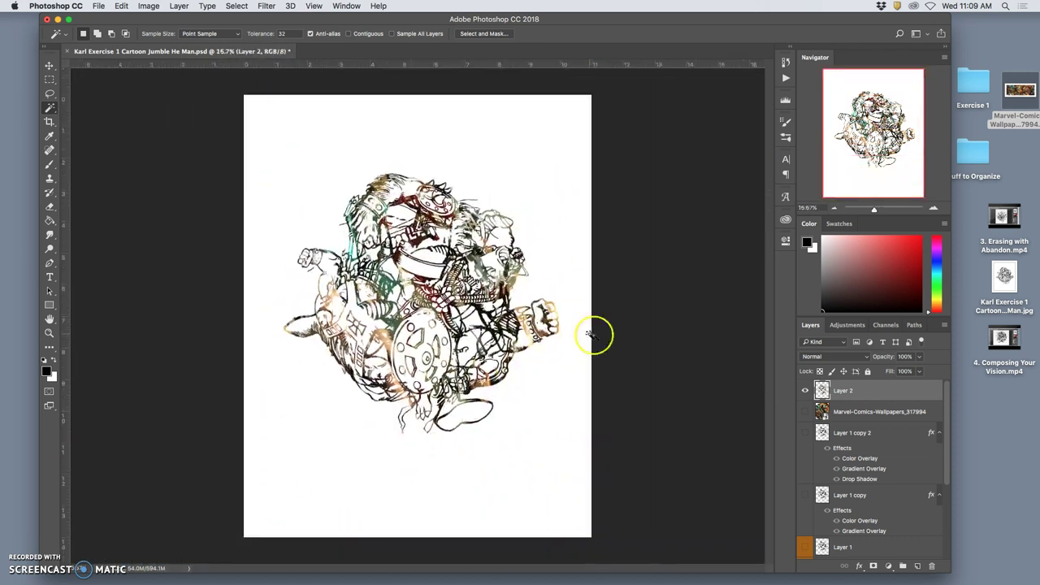
left_click(805, 411)
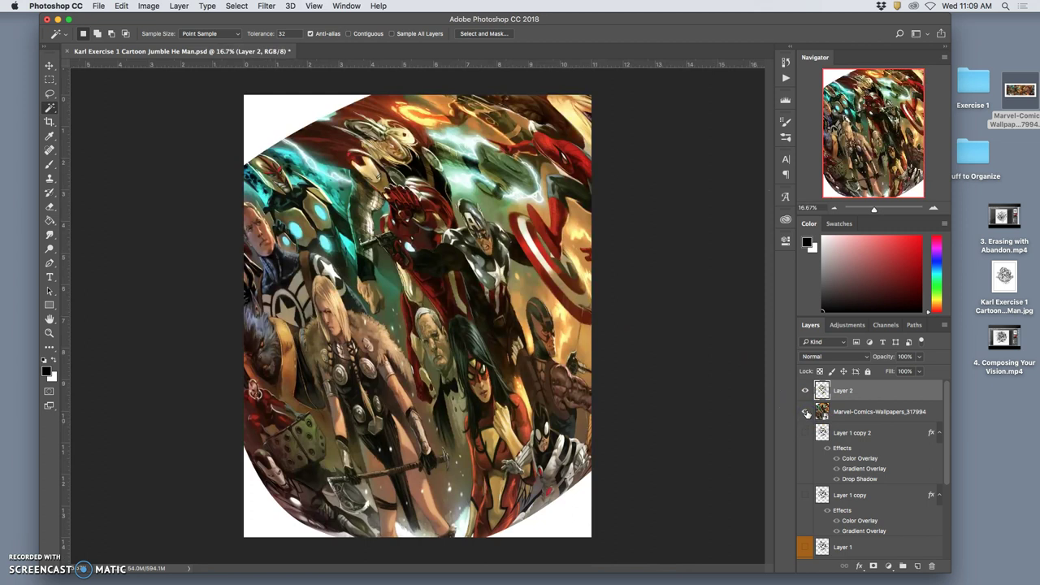
left_click(806, 413)
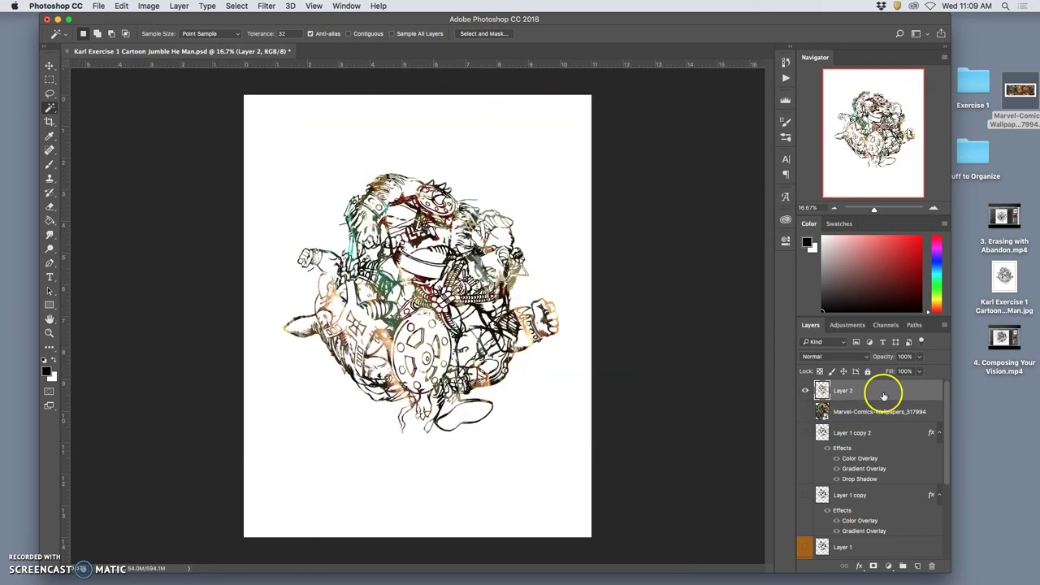
Apply Hue/Saturation to Layer 2 with Hue -8, Saturation +40 and Lightness +13
left_click(148, 5)
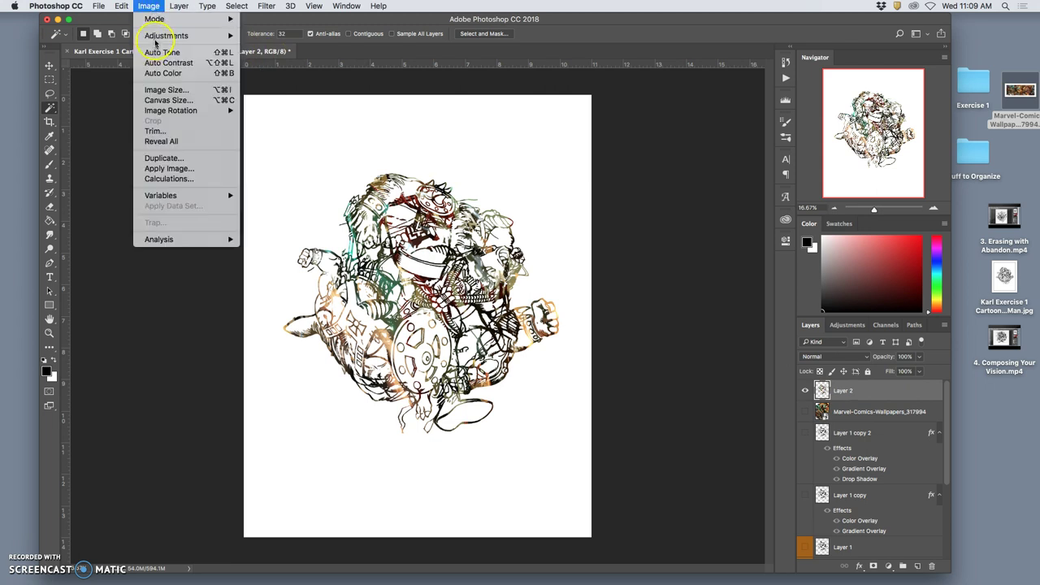
mouse_move(166, 36)
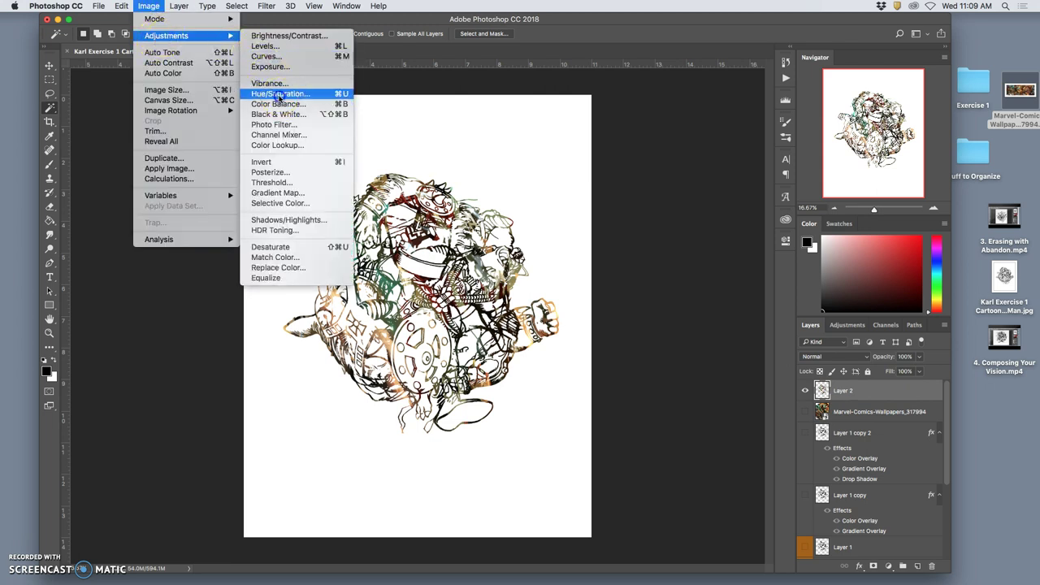
key("Escape")
left_click_drag(713, 327, 700, 305)
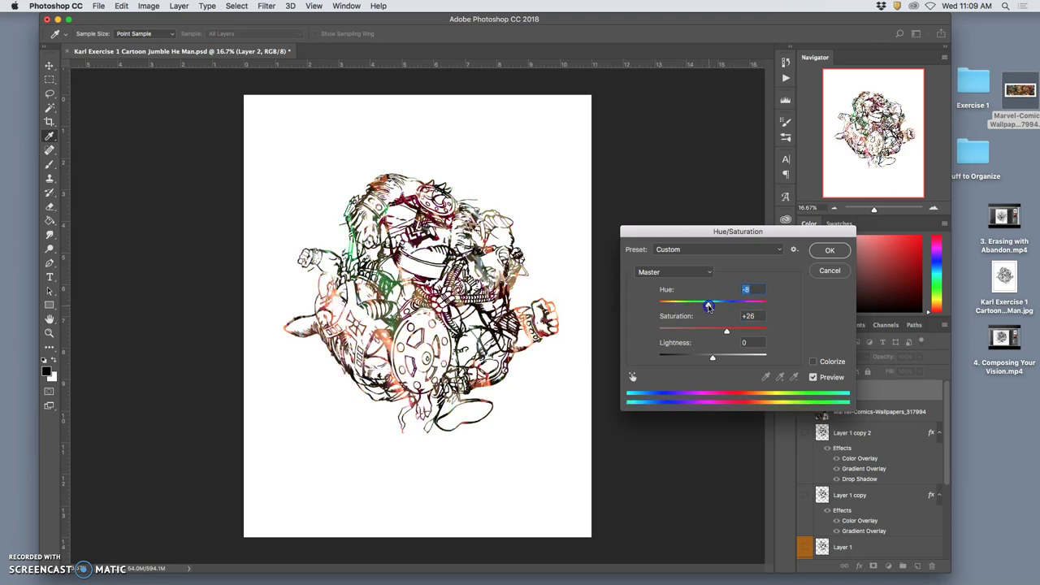
left_click_drag(713, 356, 735, 333)
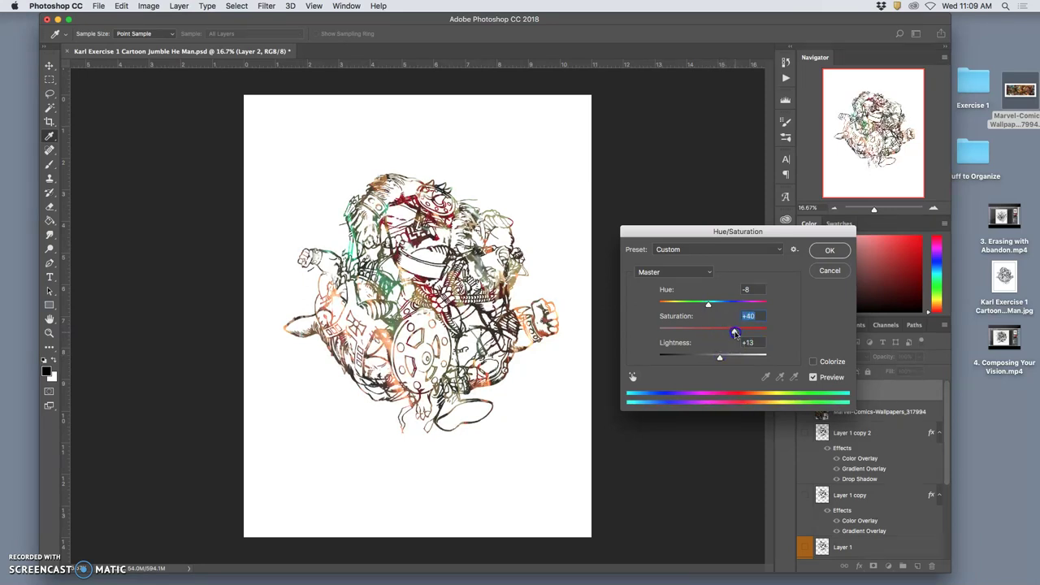
Confirm the Hue/Saturation change and zoom in to check the artwork, then zoom out
left_click(827, 251)
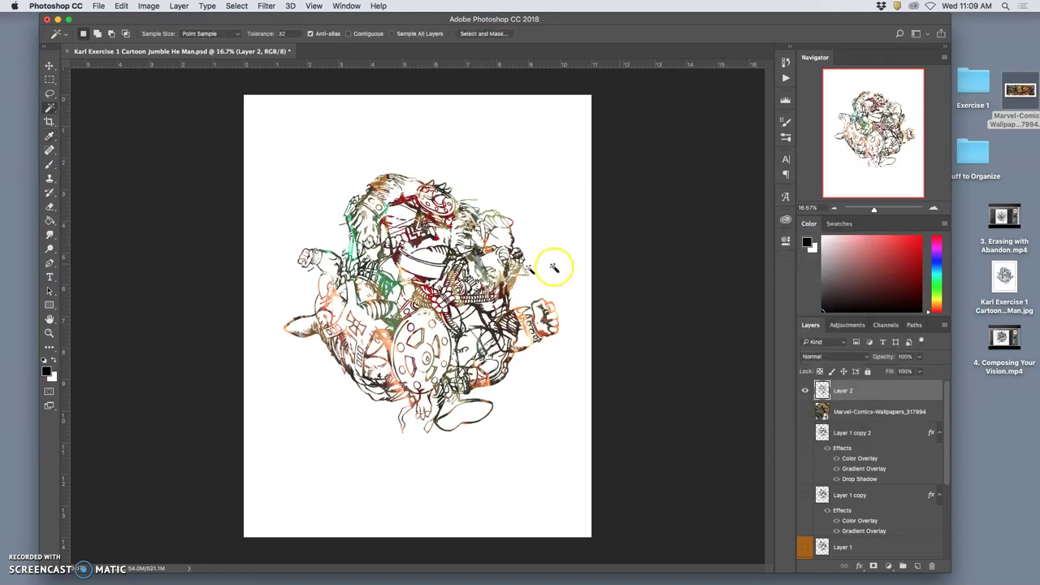
key("super+plus")
key("super+plus")
key("super+plus")
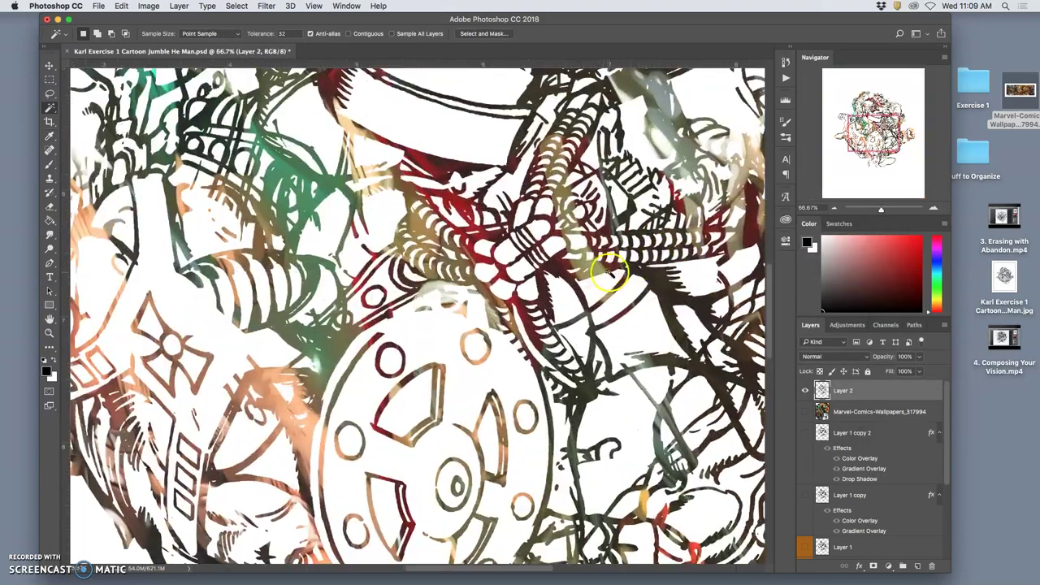
scroll(601, 277, "up", 3)
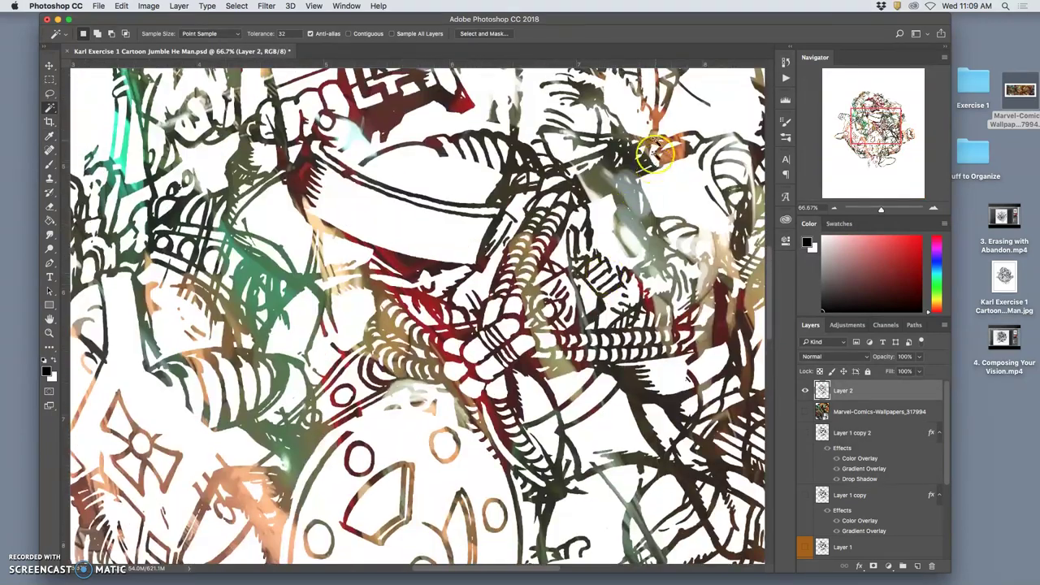
key("super+y")
key("super+minus")
key("super+minus")
key("super+minus")
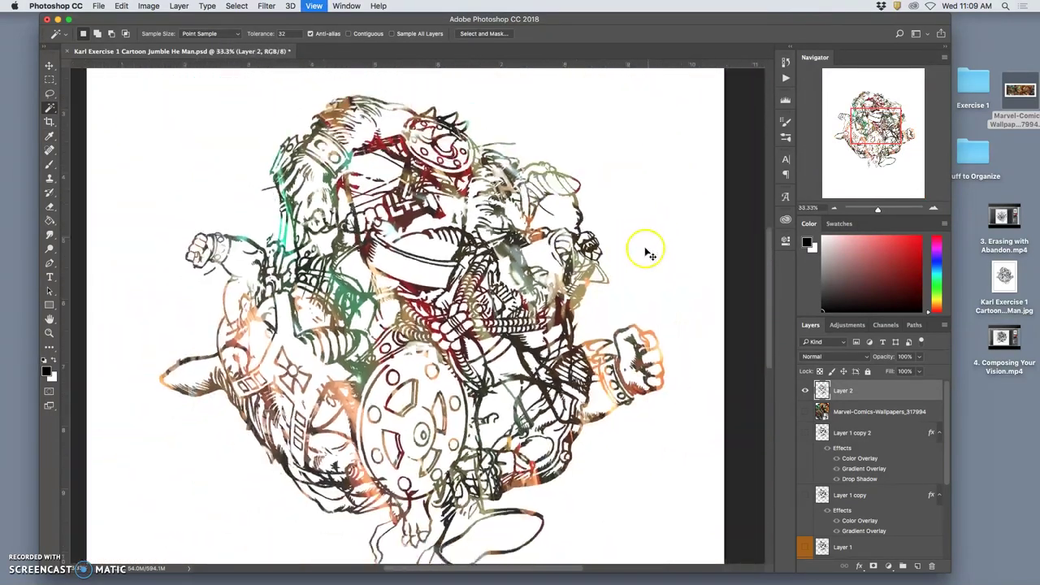
Hide Layer 2 and show the gradient-coloured Layer 1 copy line art instead
left_click(805, 433)
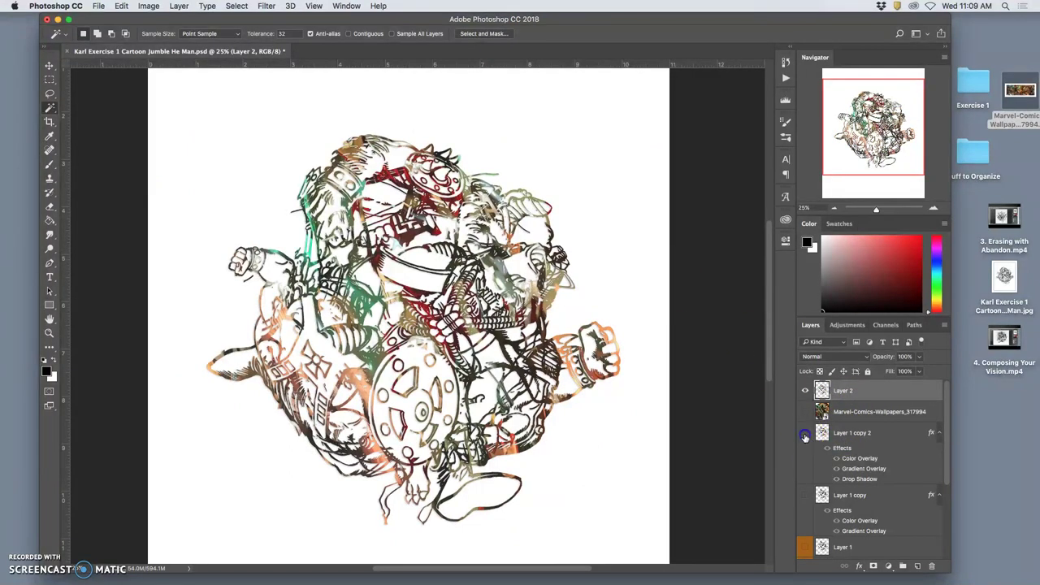
left_click(805, 435)
left_click(804, 390)
left_click(804, 432)
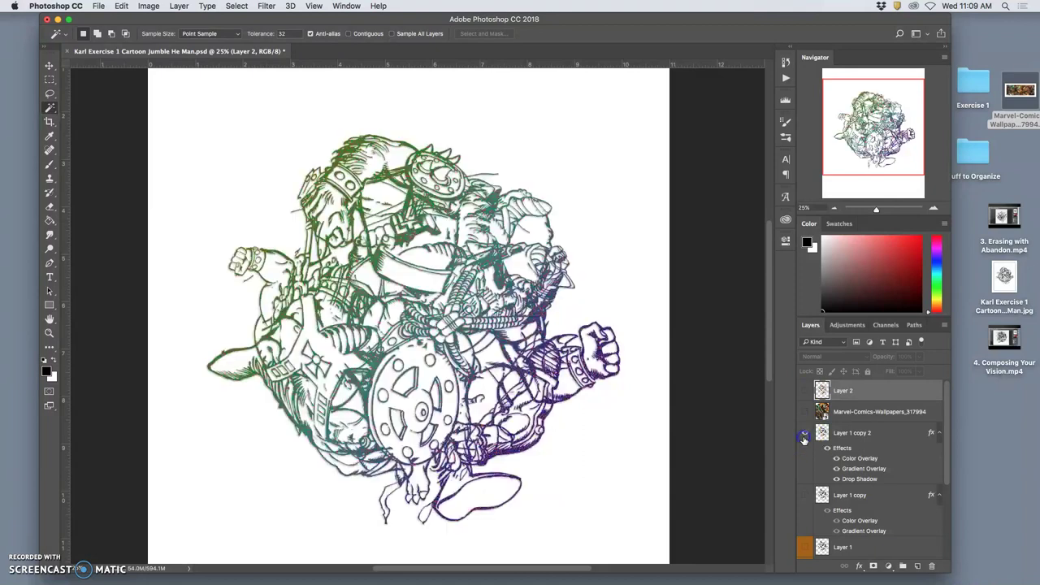
left_click(804, 496)
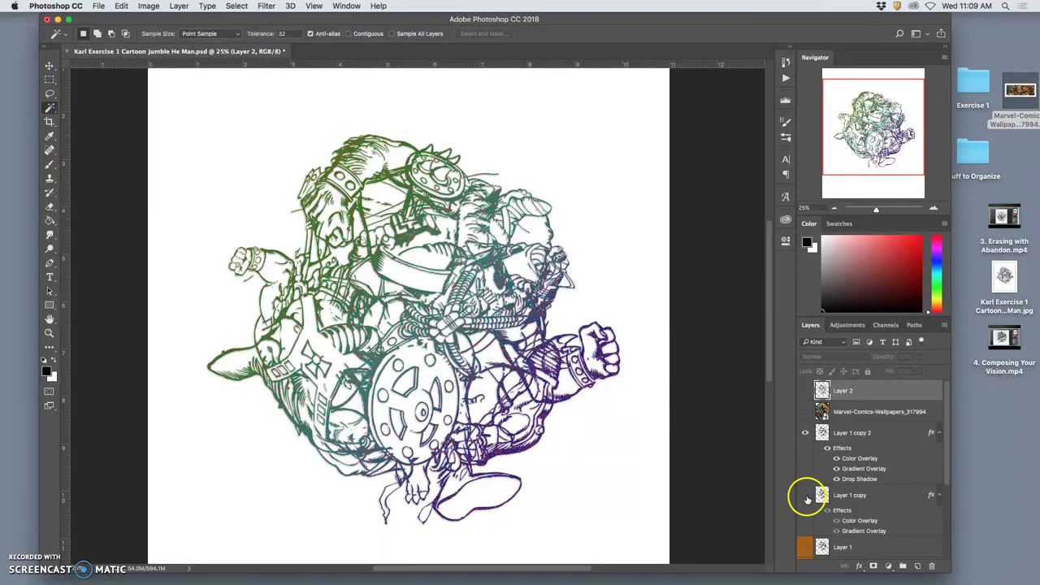
left_click(805, 435)
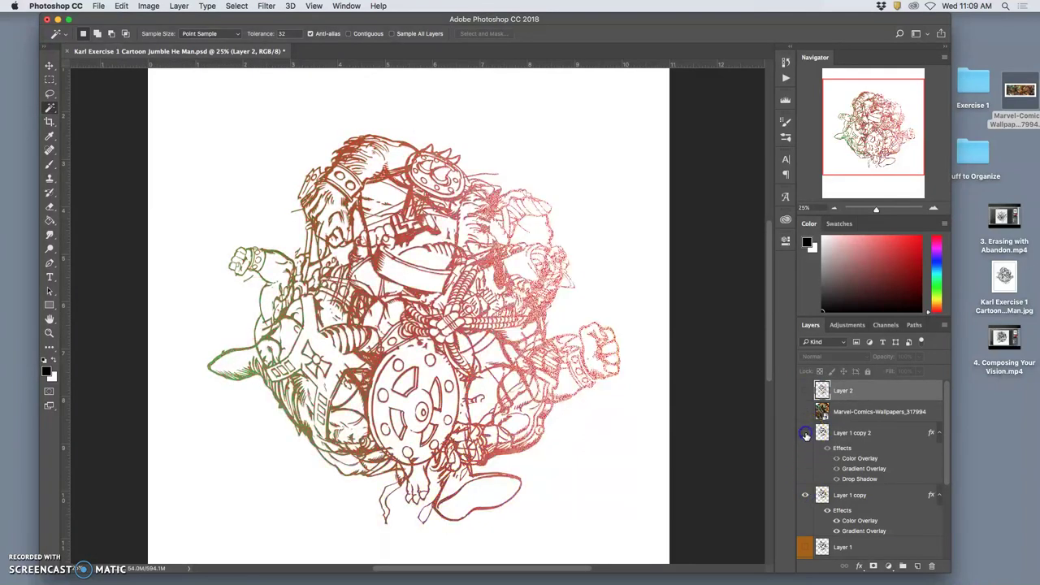
Turn Layer 1 copy 2 and Layer 2 back on and set Layer 2's opacity to 83%
left_click(805, 435)
left_click(805, 389)
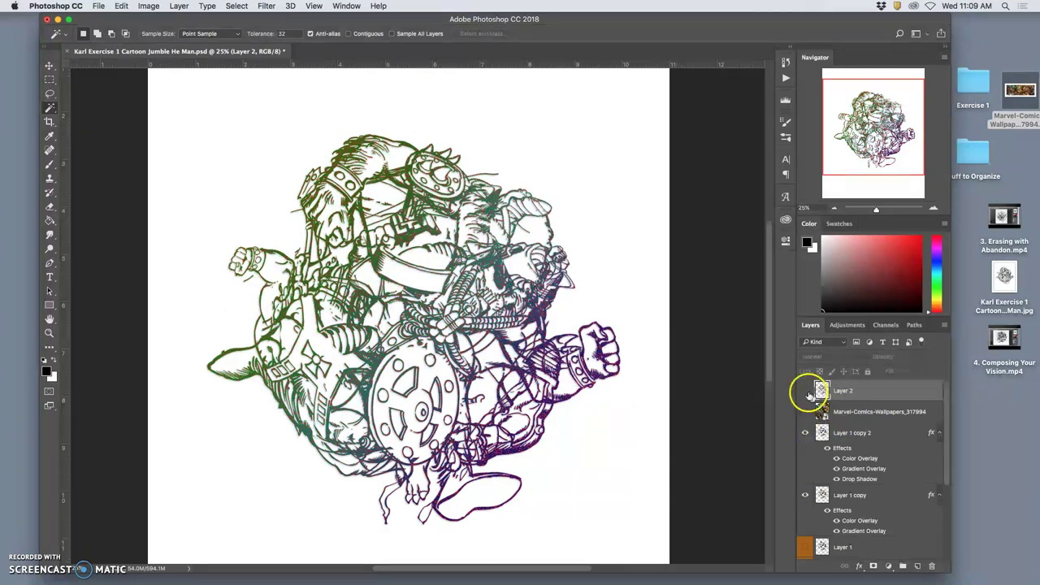
left_click(920, 356)
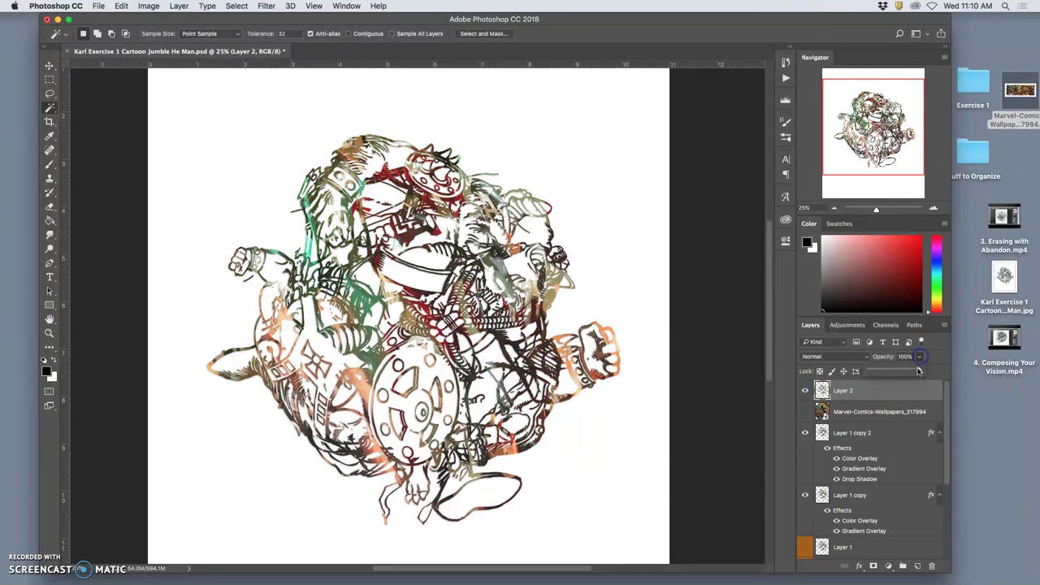
left_click_drag(907, 371, 898, 372)
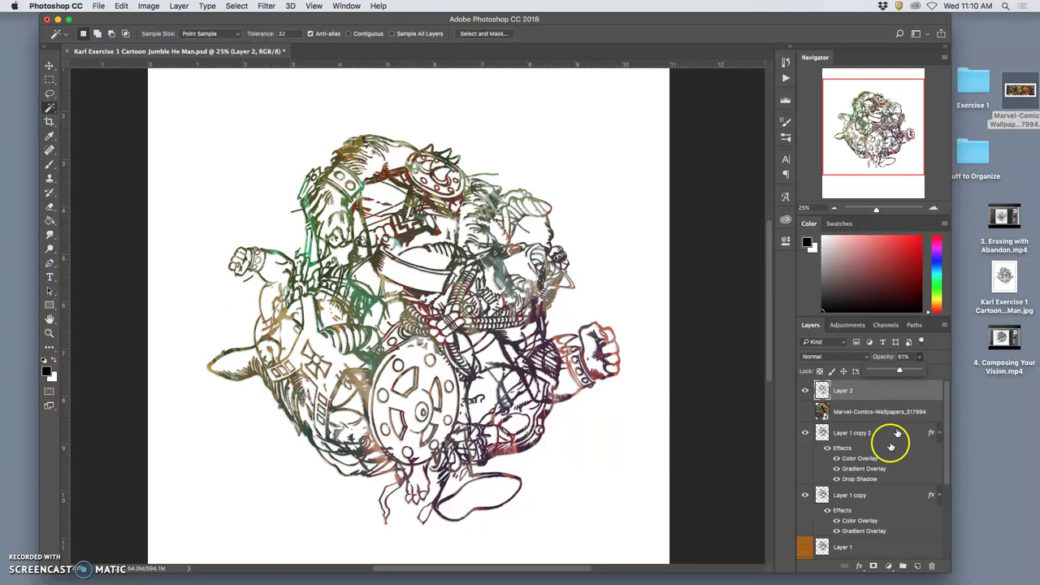
left_click(849, 432)
left_click(858, 502)
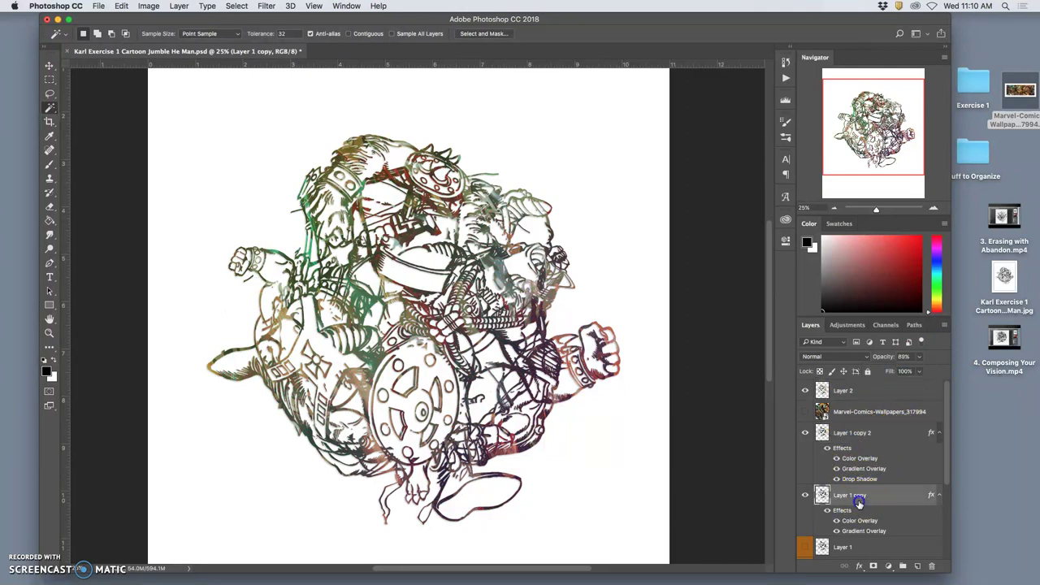
left_click(917, 357)
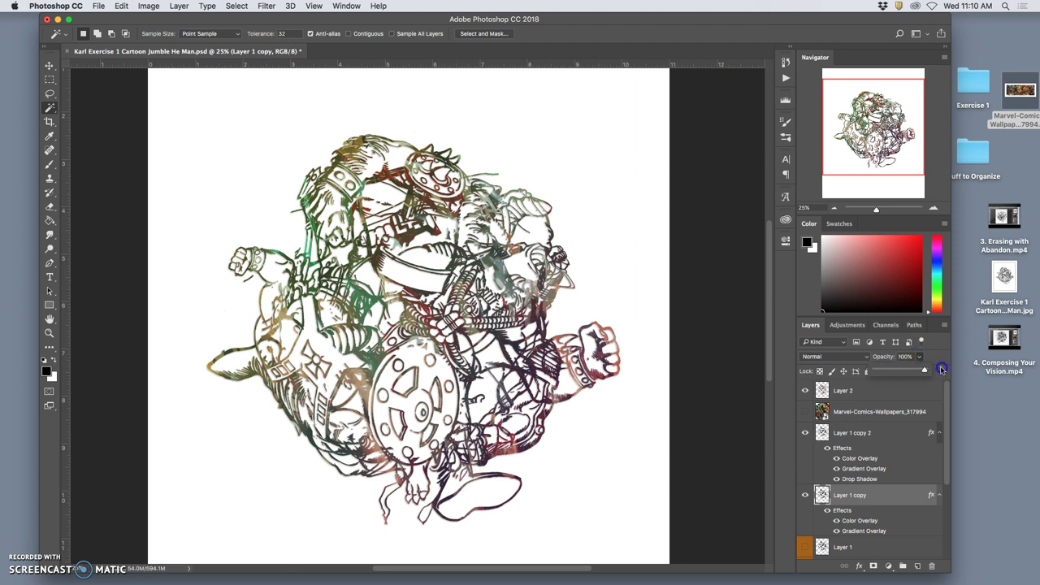
left_click(873, 391)
left_click(918, 357)
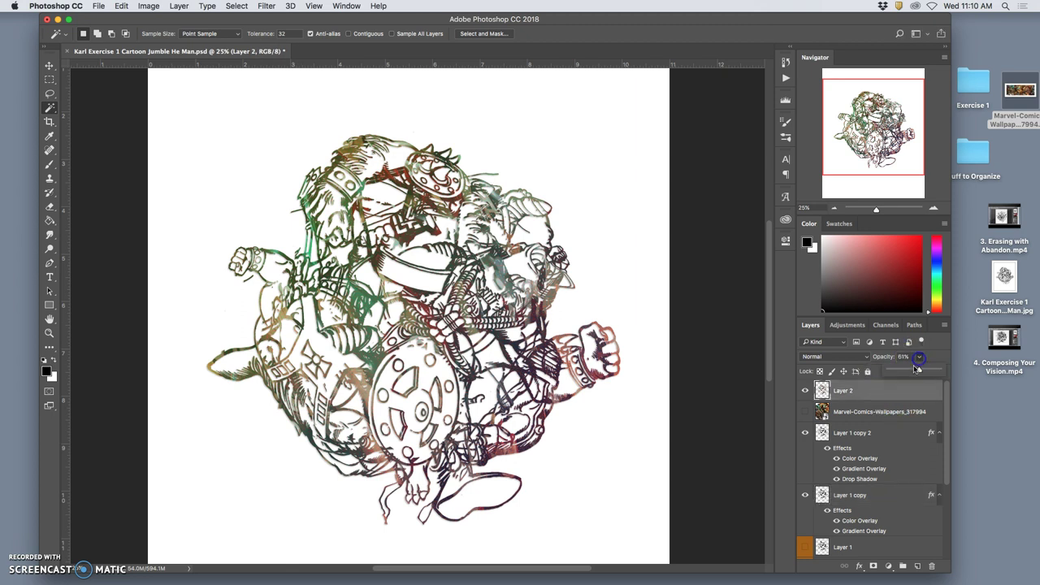
left_click_drag(910, 370, 909, 370)
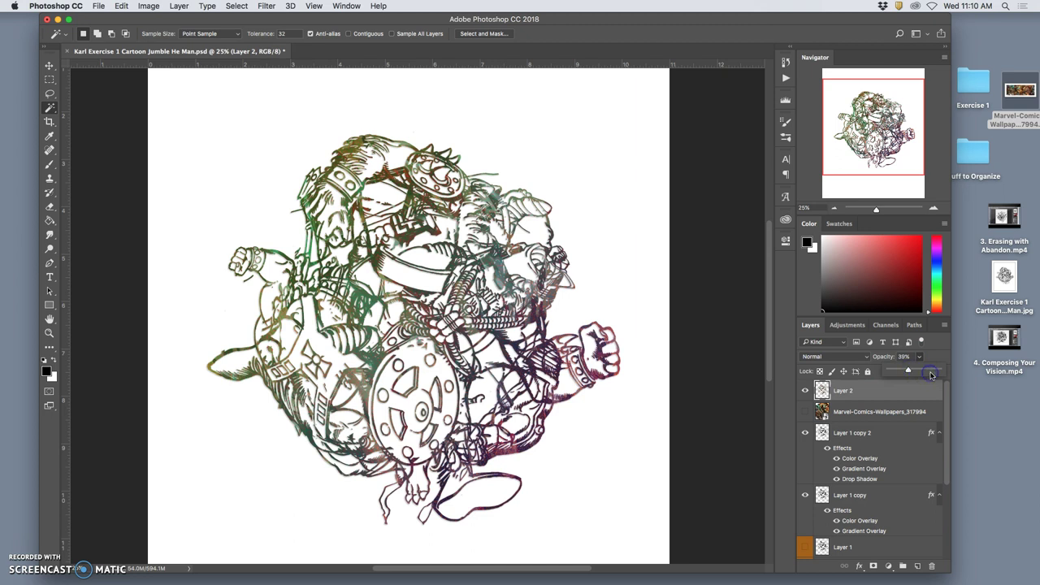
left_click_drag(932, 371, 932, 371)
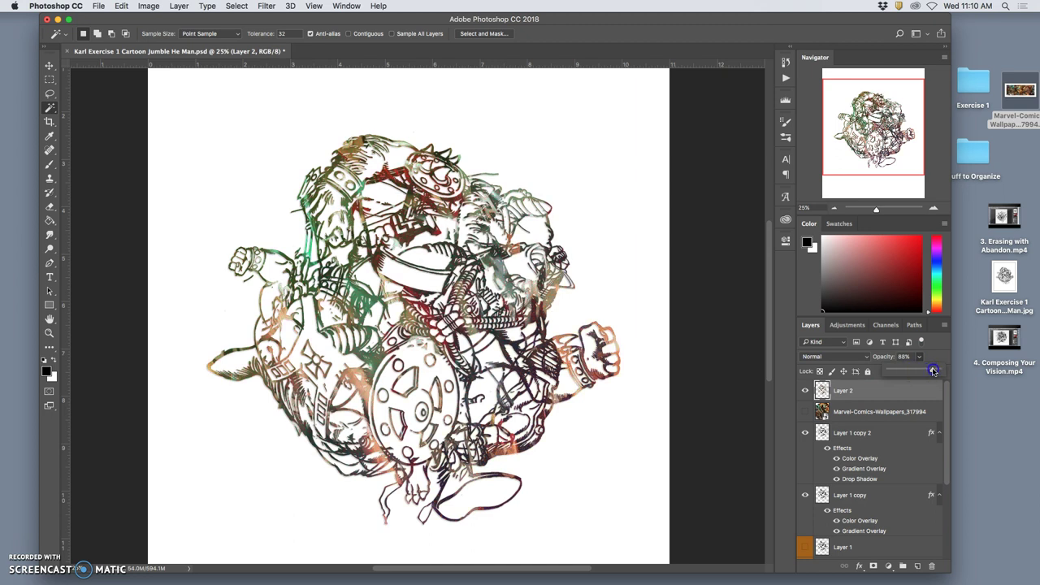
Switch Layer 2's blend mode to Soft Light, then Pin Light, comparing each with the layer hidden
left_click(832, 356)
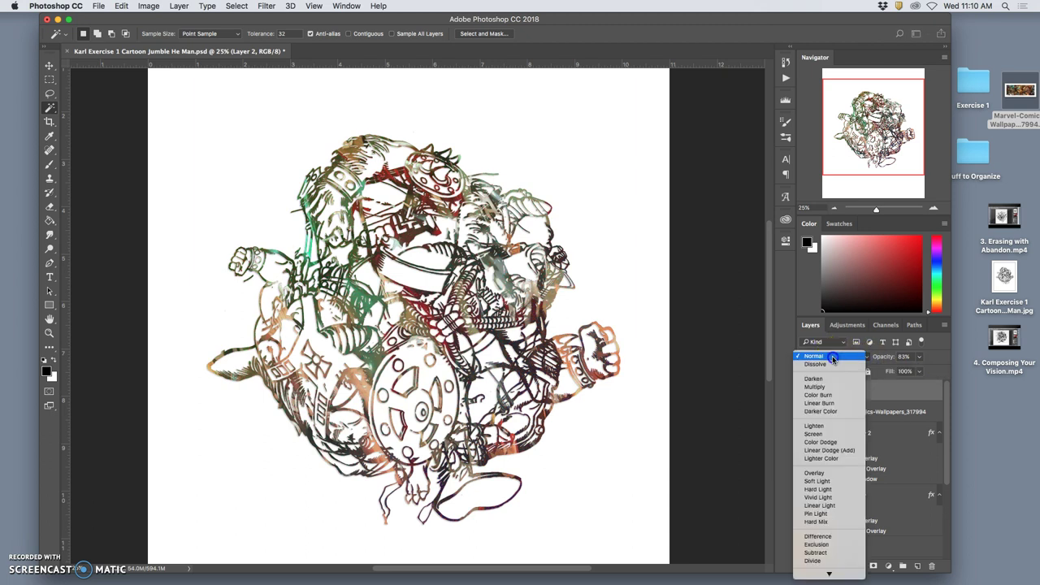
left_click(829, 482)
left_click(805, 391)
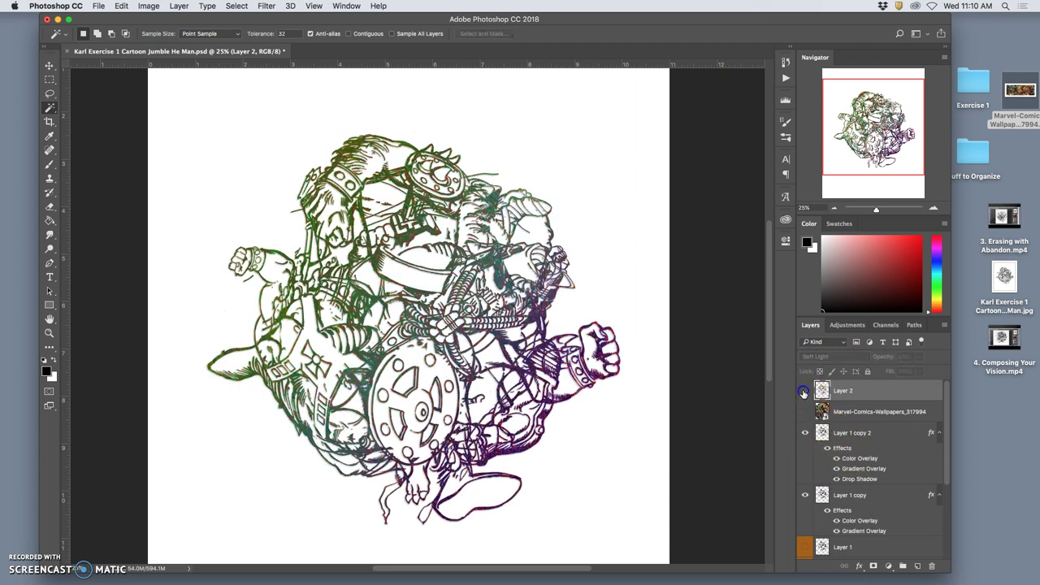
left_click(805, 391)
left_click(832, 361)
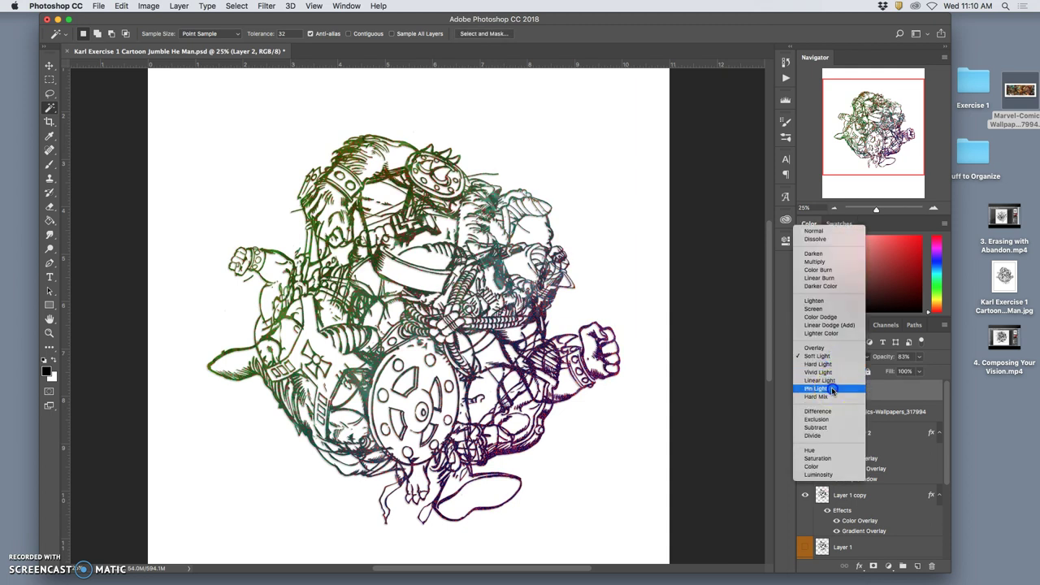
left_click(831, 388)
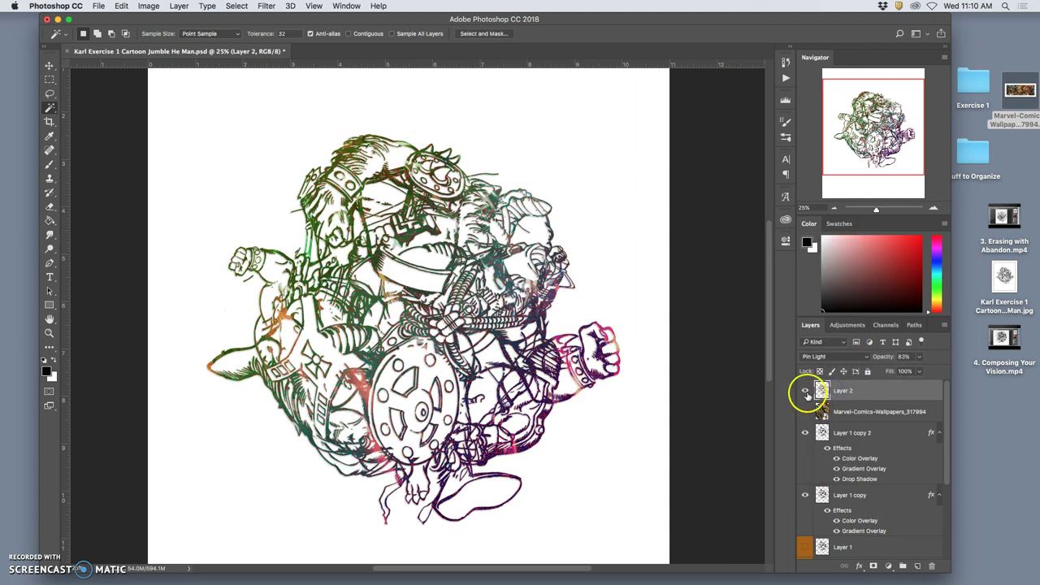
left_click(805, 391)
left_click(805, 390)
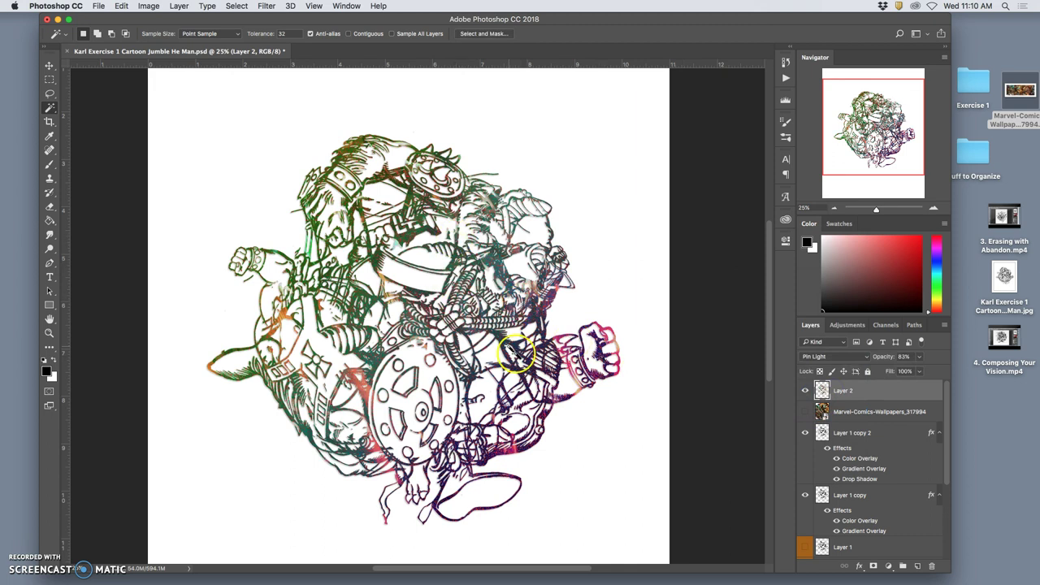
left_click_drag(516, 380, 564, 367)
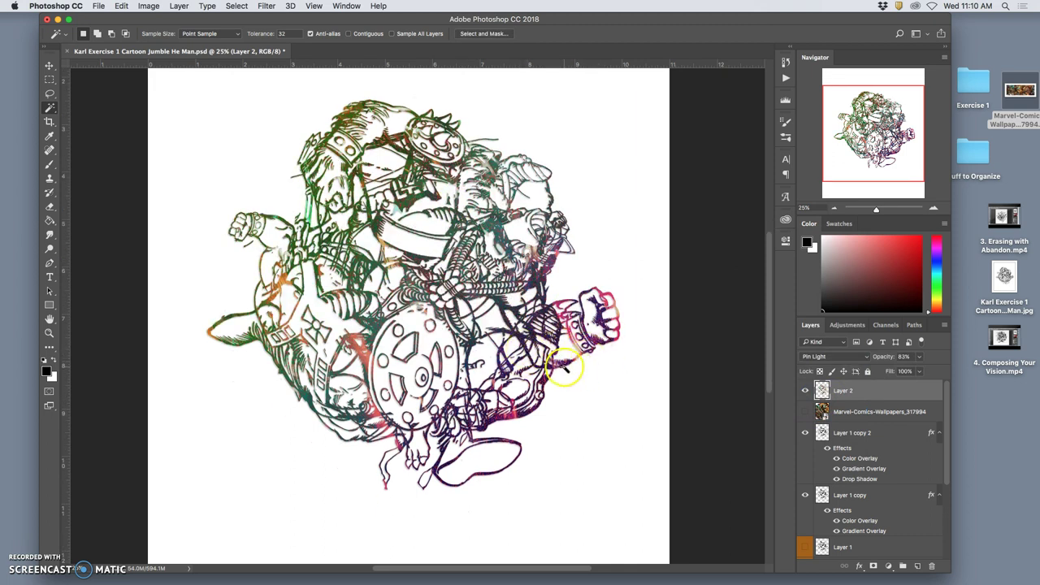
Zoom out to the whole page and save the Cartoon Jumble PSD with File > Save
key("super+minus")
key("super+minus")
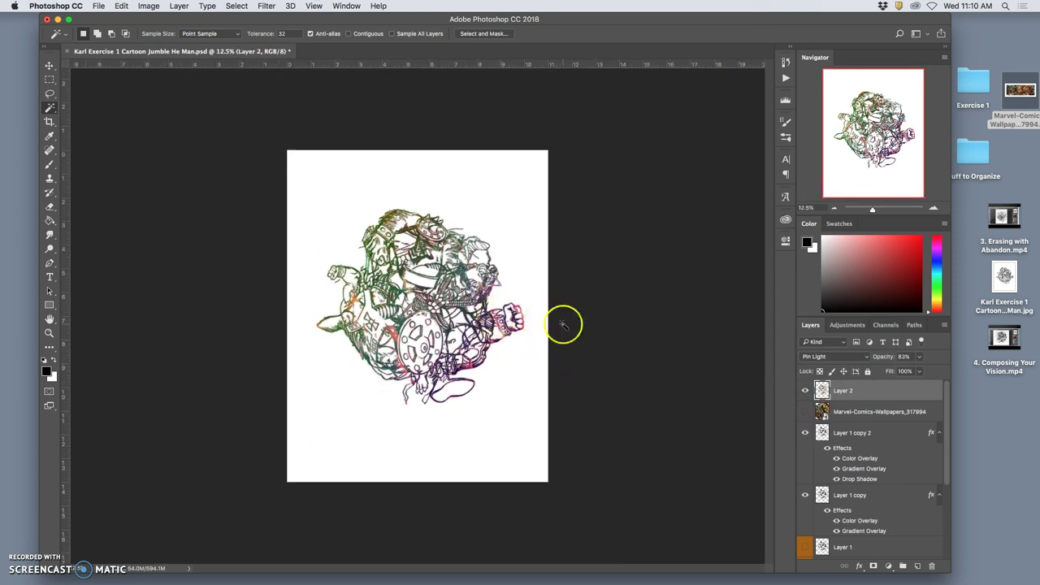
left_click(98, 7)
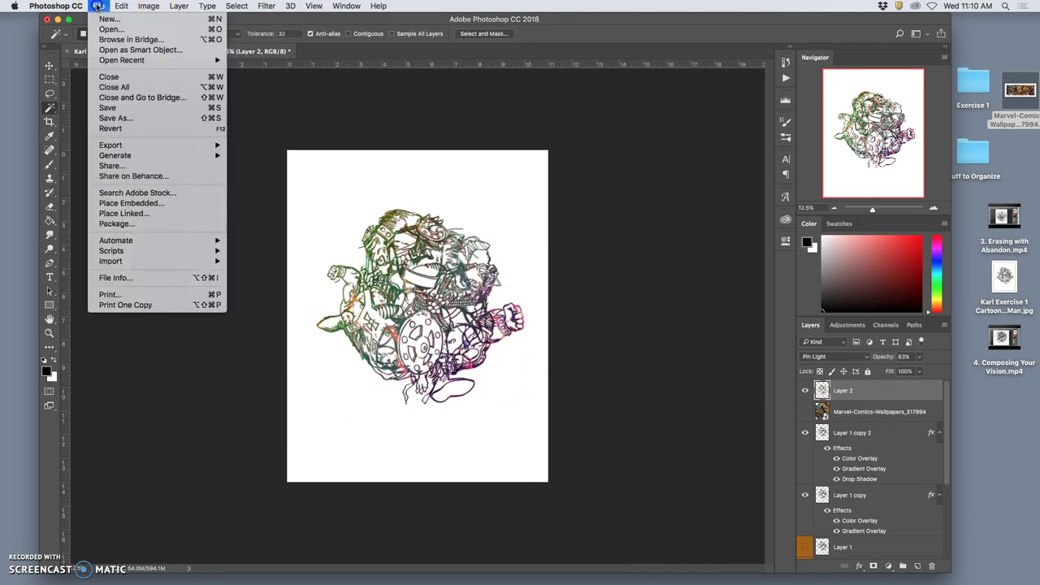
left_click(118, 110)
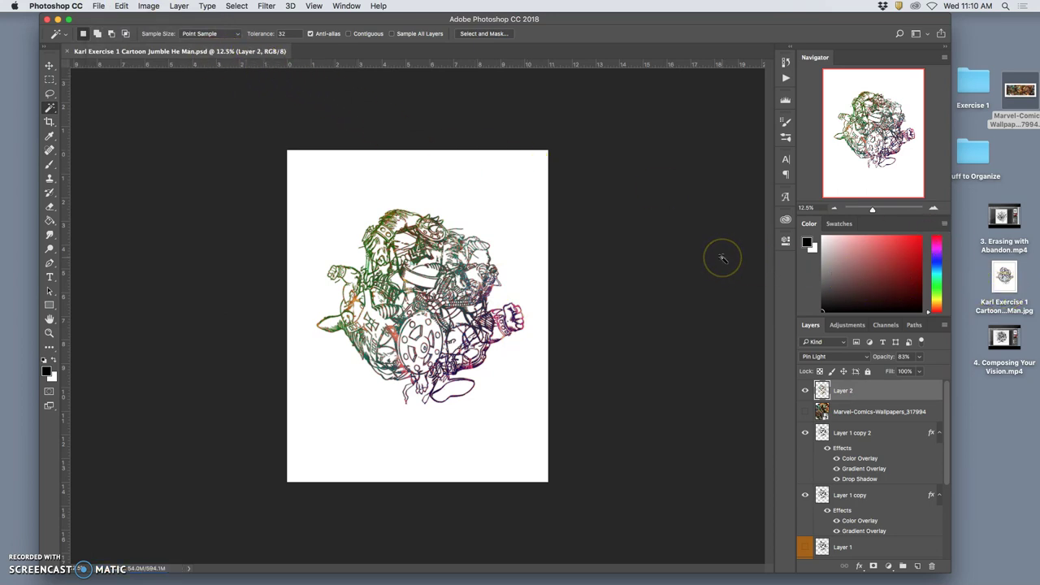
Hide the white Background layer so the line art sits on transparency
scroll(918, 457, "down", 5)
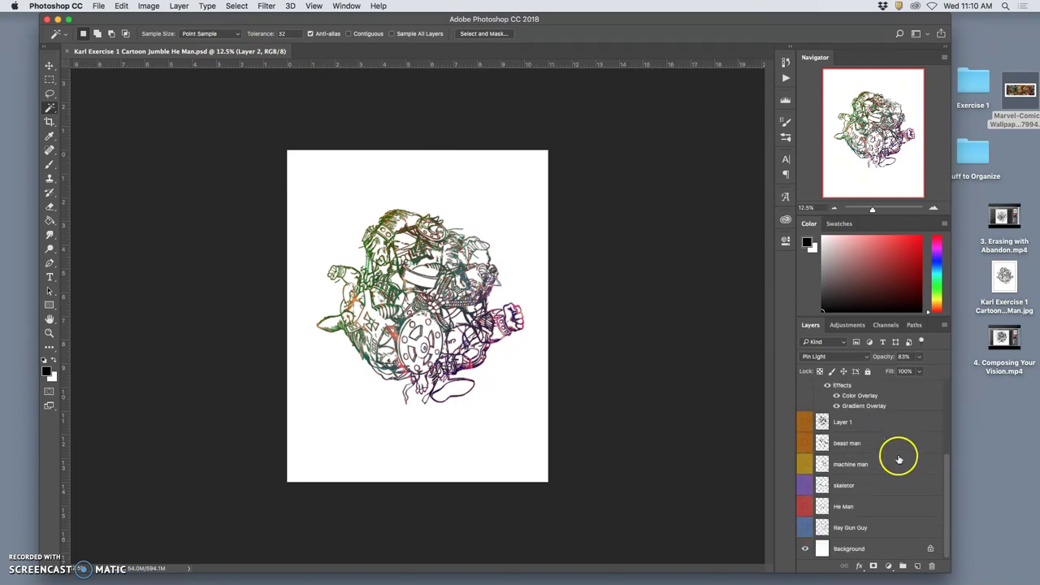
scroll(901, 458, "up", 5)
scroll(896, 450, "down", 5)
scroll(896, 455, "up", 5)
scroll(896, 453, "down", 5)
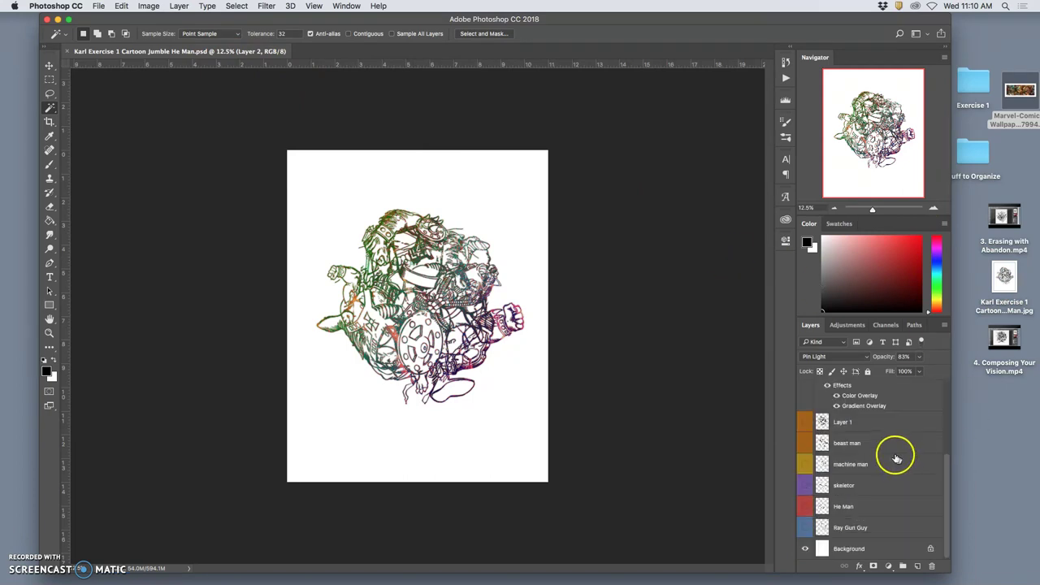
left_click(806, 550)
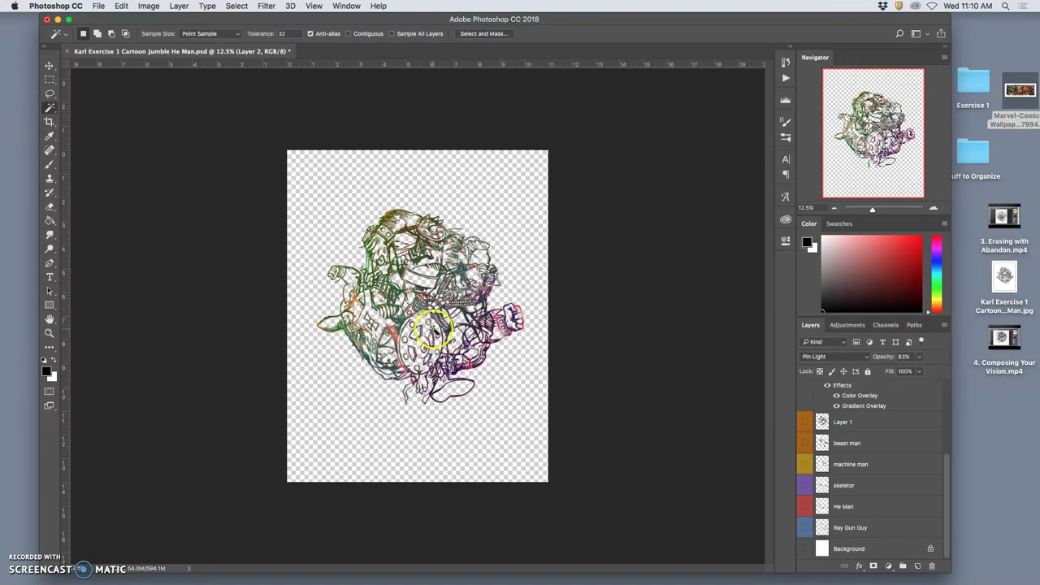
Zoom in to 200% to inspect the linework, toggling the drop shadow to compare, then zoom out
key("super+equal")
key("super+equal")
key("super+equal")
key("super+equal")
key("super+equal")
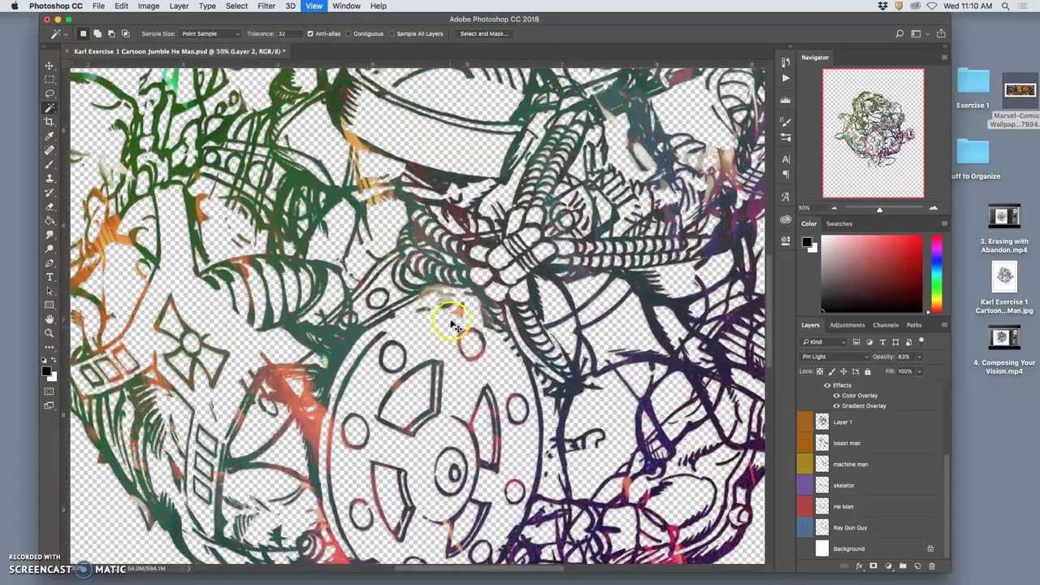
scroll(453, 324, "up", 10)
scroll(453, 324, "right", 10)
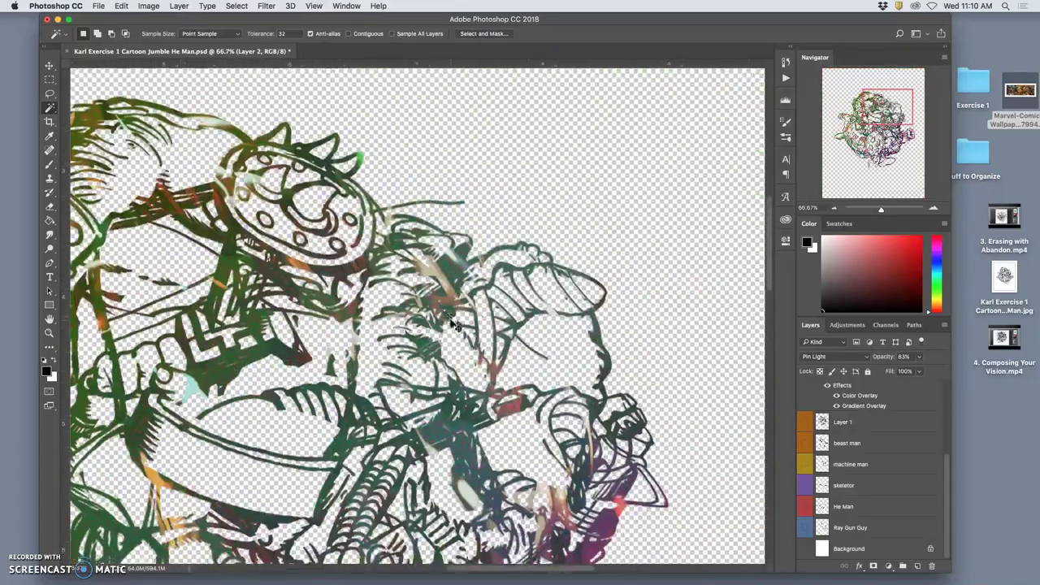
left_click_drag(480, 297, 537, 228)
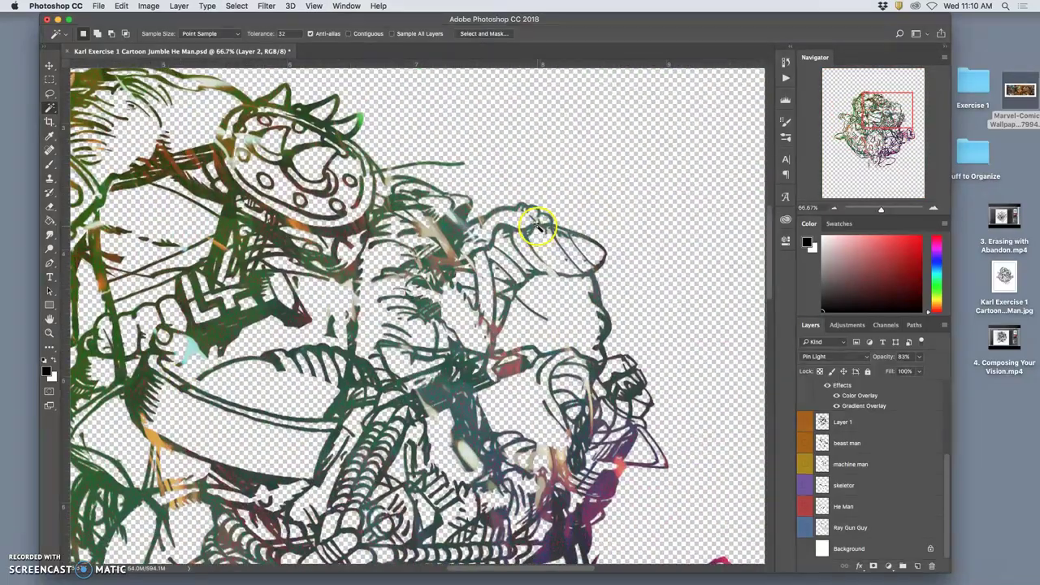
key("super+equal")
key("super+equal")
scroll(847, 418, "up", 5)
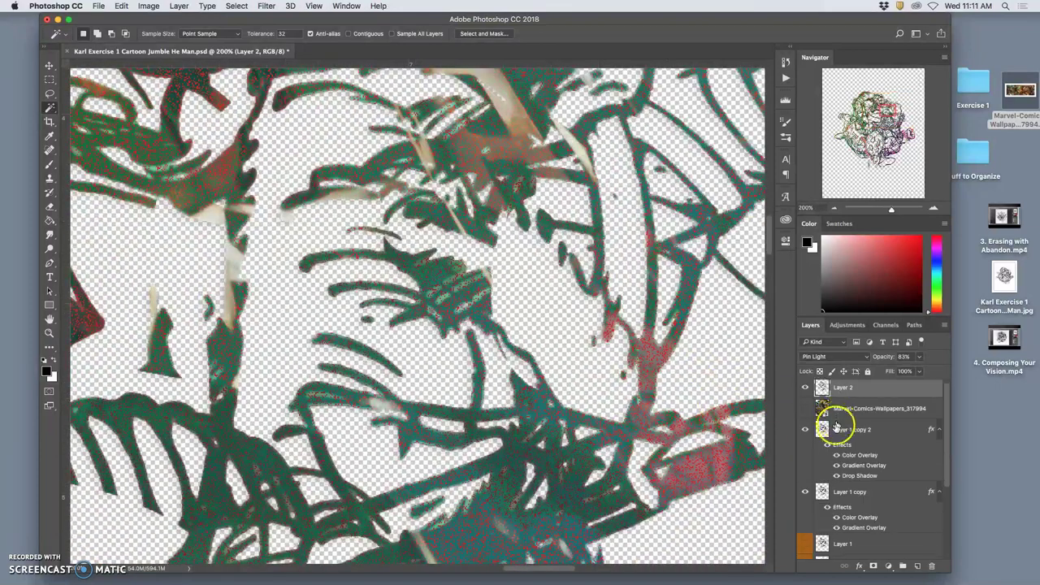
left_click(837, 475)
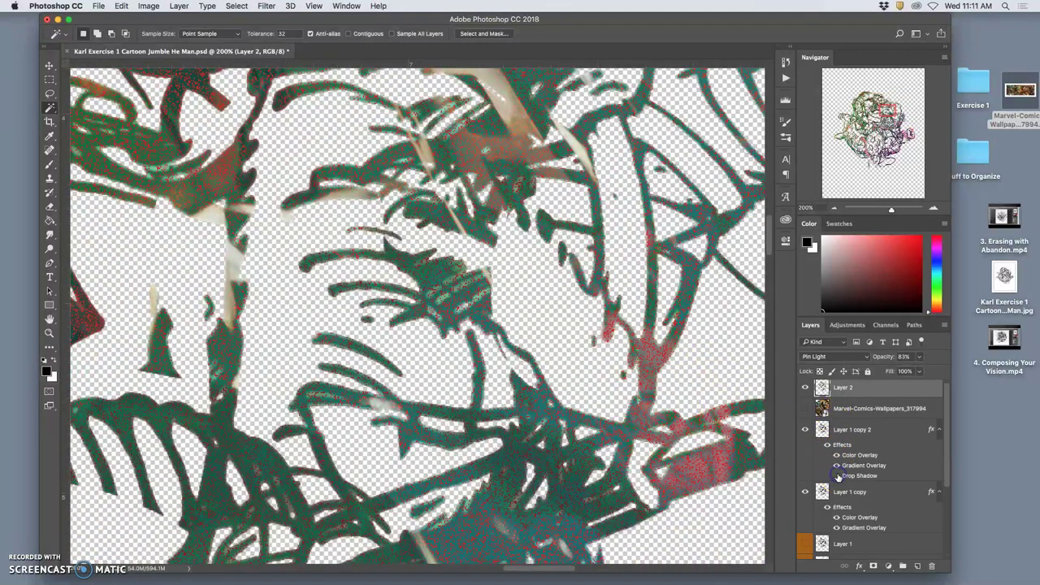
left_click(837, 475)
left_click(836, 475)
left_click(836, 476)
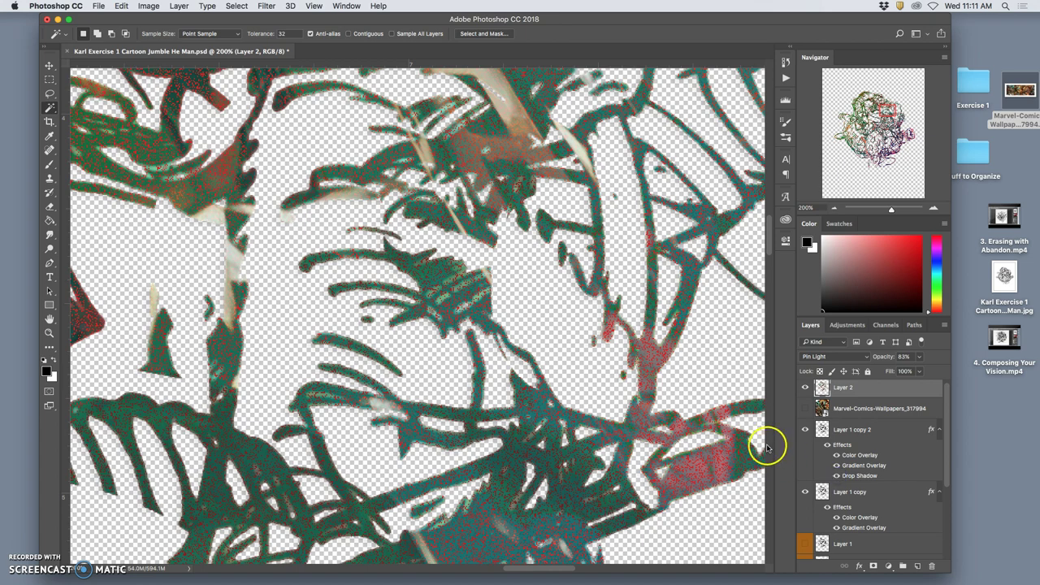
key("super+minus")
key("super+minus")
key("super+minus")
key("super+minus")
key("super+minus")
key("super+minus")
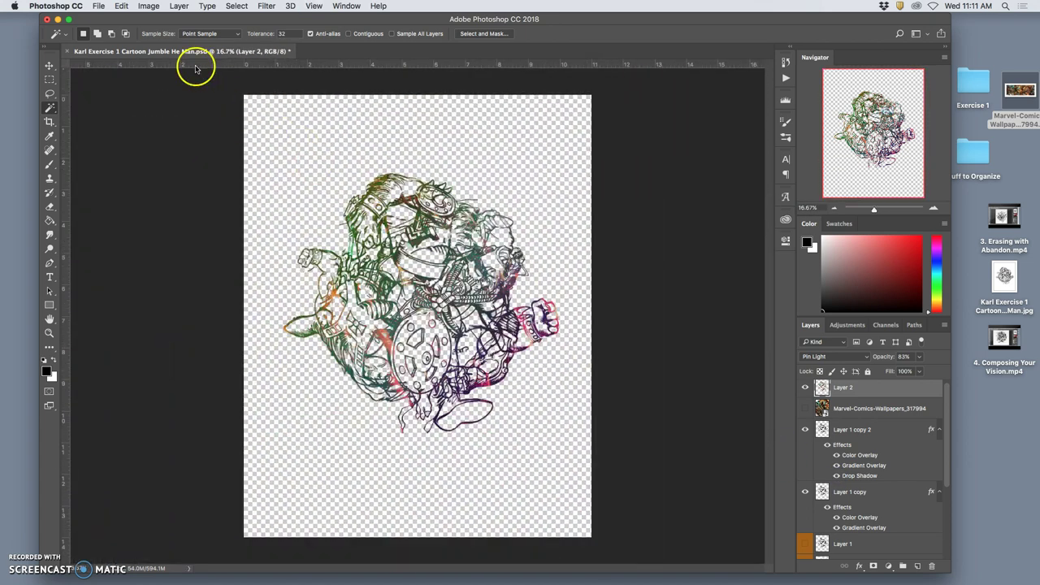
Crop the canvas by pulling the top-left, bottom-right and left edges inward, then commit it
left_click(48, 121)
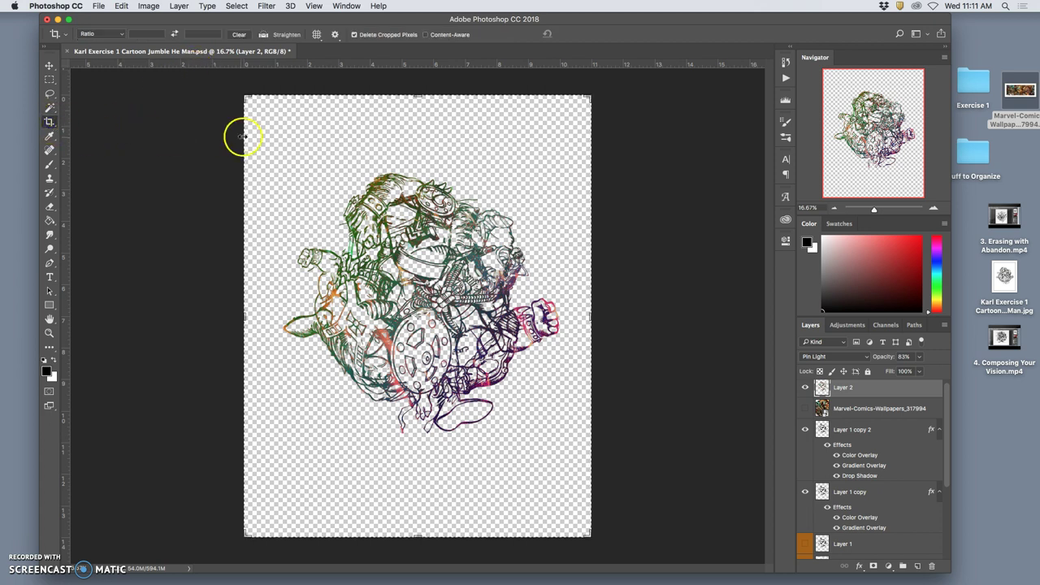
left_click_drag(249, 108, 257, 116)
left_click_drag(578, 513, 571, 496)
left_click_drag(265, 316, 267, 315)
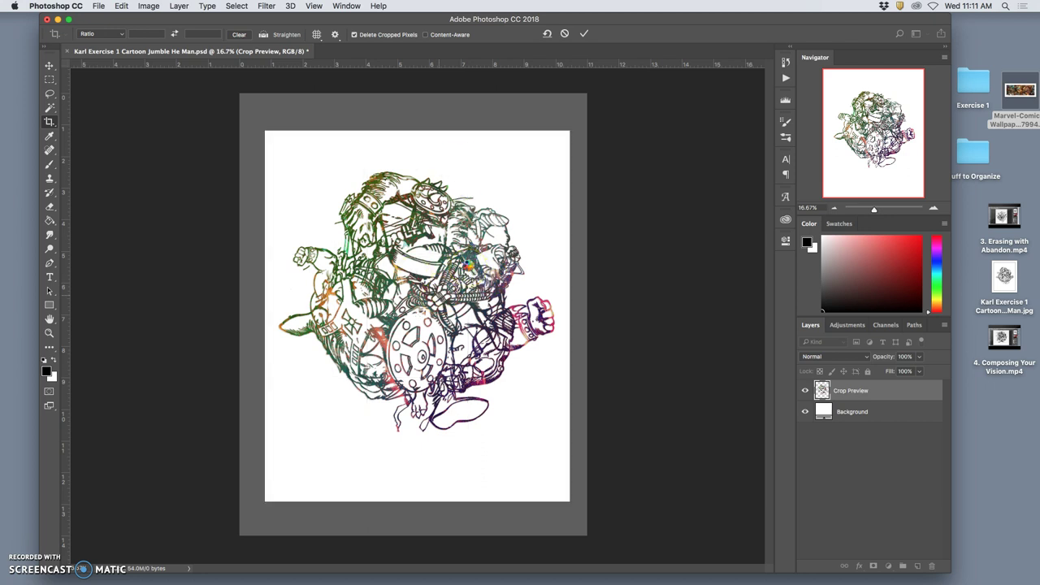
key("Return")
scroll(801, 461, "down", 3)
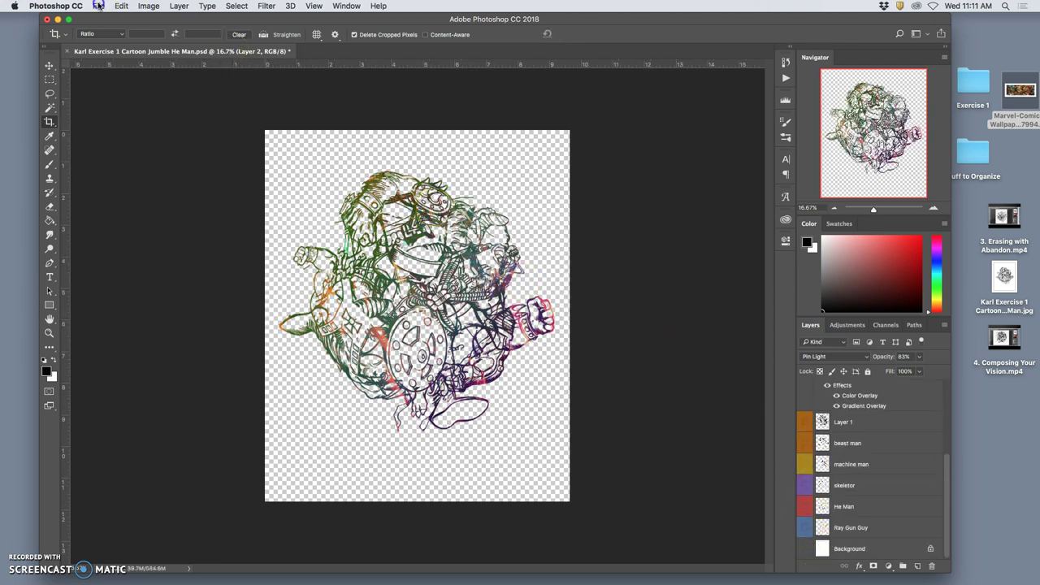
Save the artwork as a transparent PNG copy on the Desktop with default PNG options
left_click(98, 6)
left_click(135, 119)
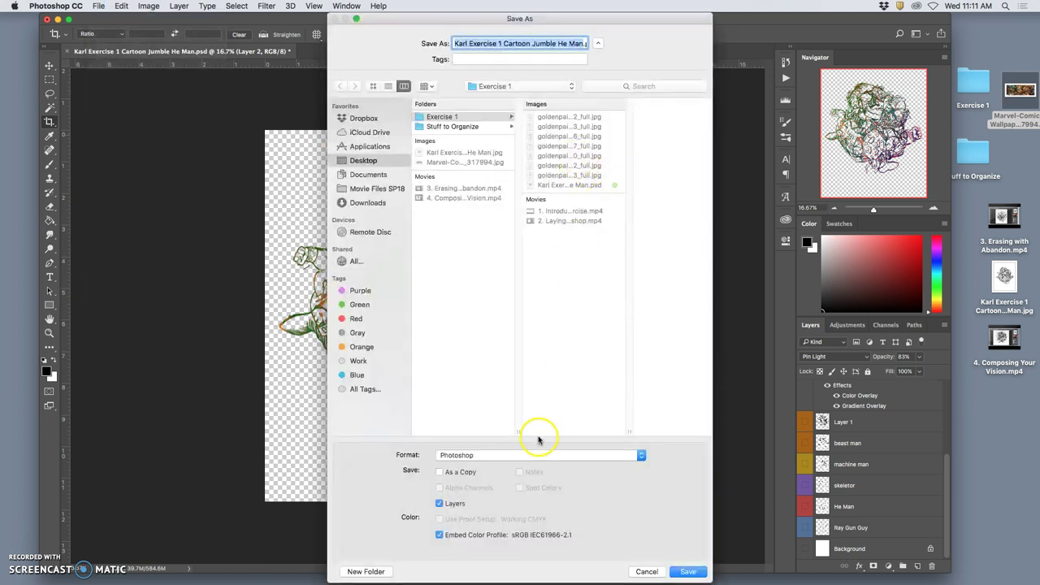
key("super+shift+d")
left_click(543, 459)
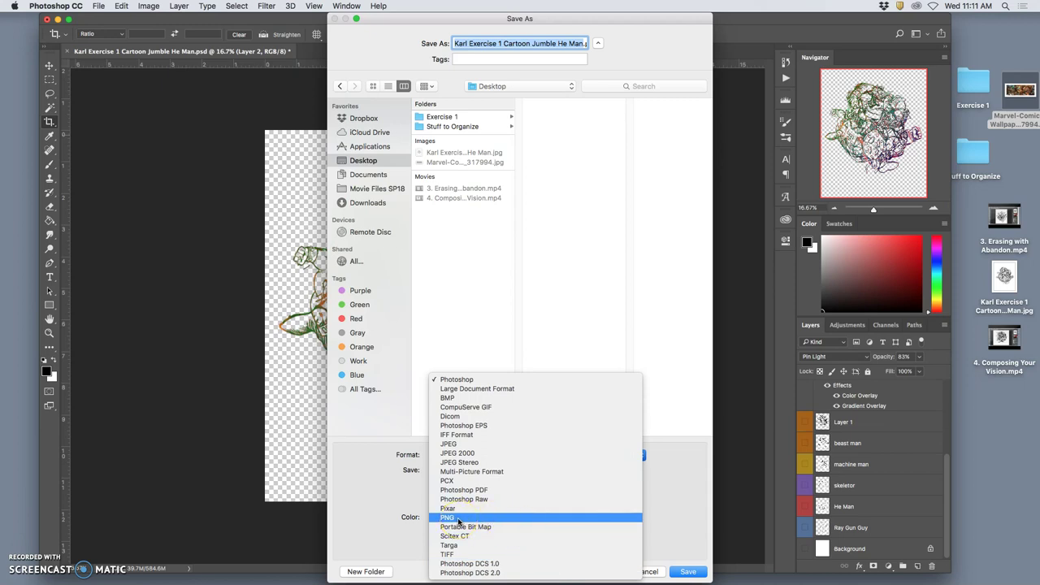
left_click(458, 518)
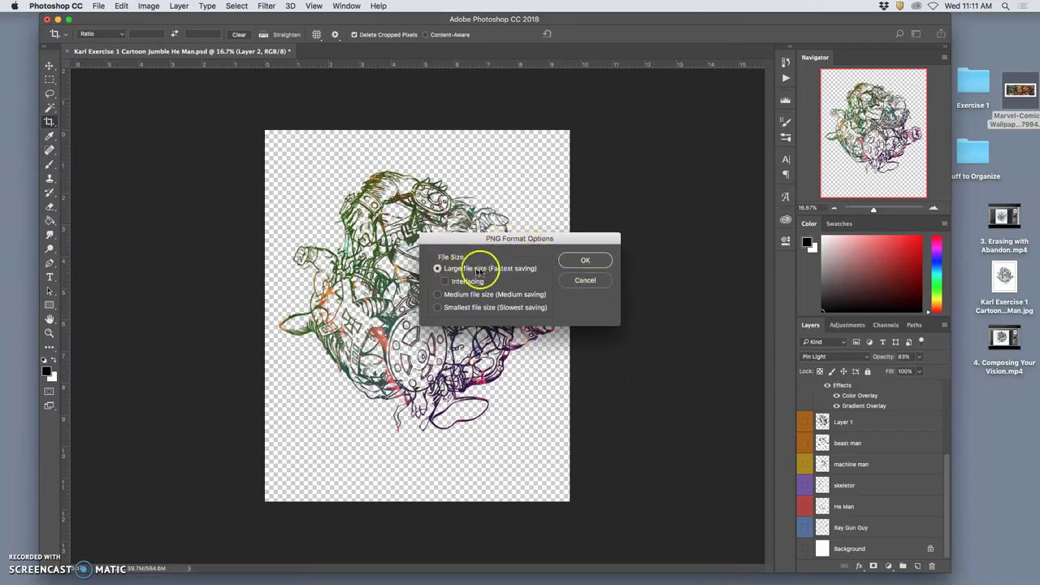
left_click(586, 261)
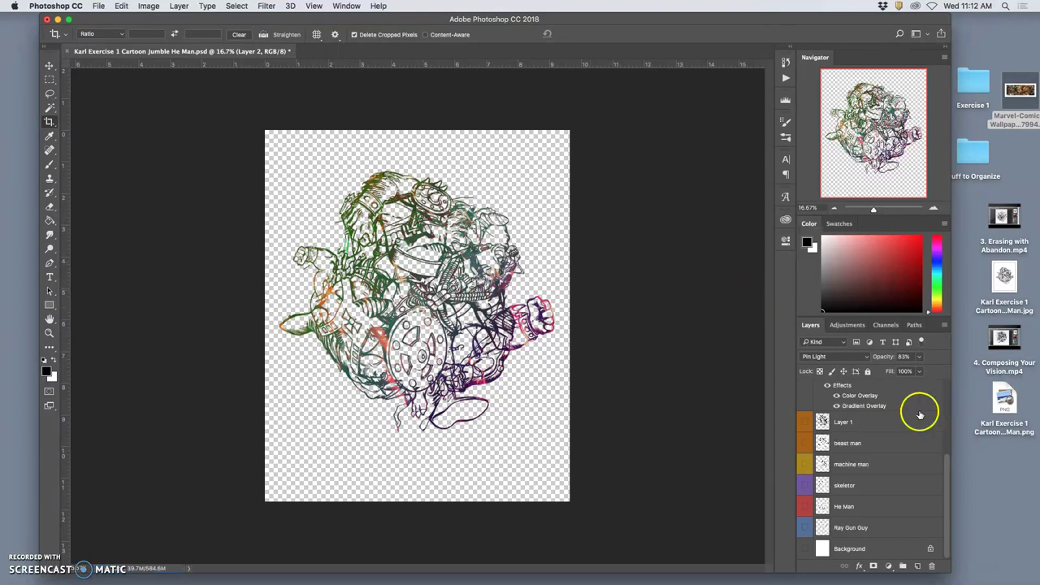
left_click(1005, 449)
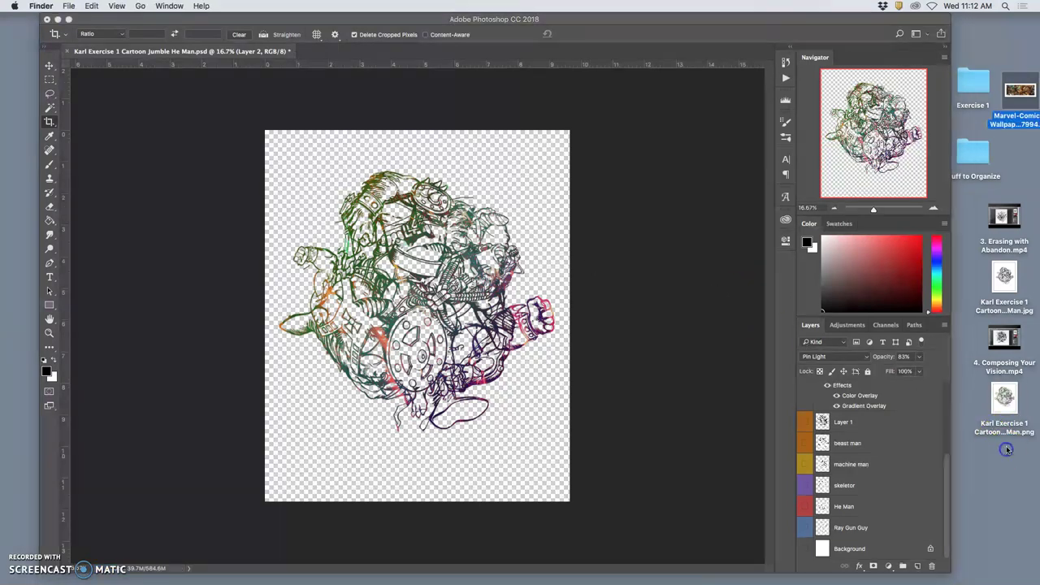
Open the new PNG and the earlier JPEG side by side in Preview, then close both
double_click(1006, 396)
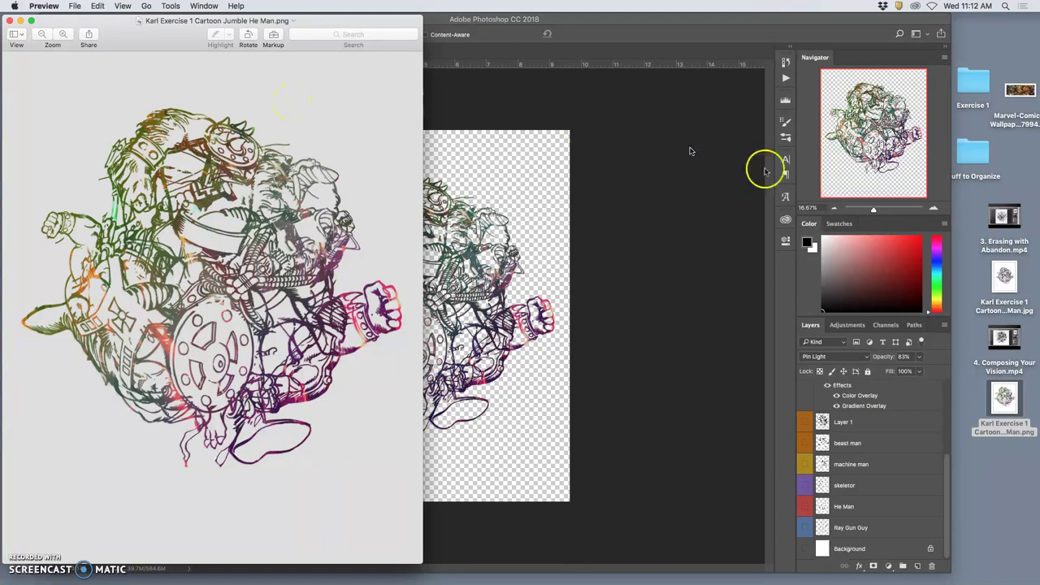
double_click(1004, 278)
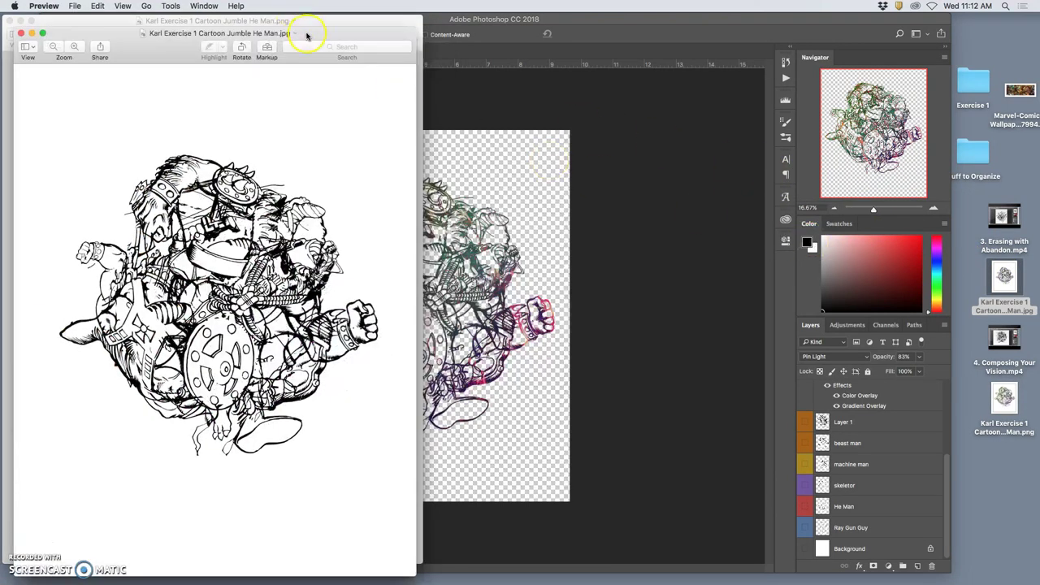
left_click_drag(306, 36, 710, 23)
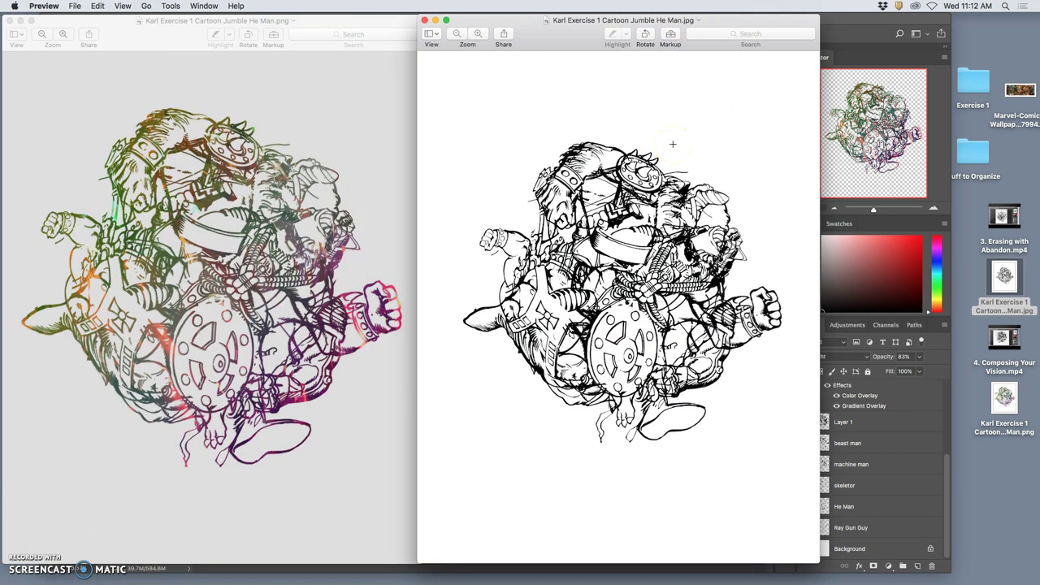
left_click(423, 21)
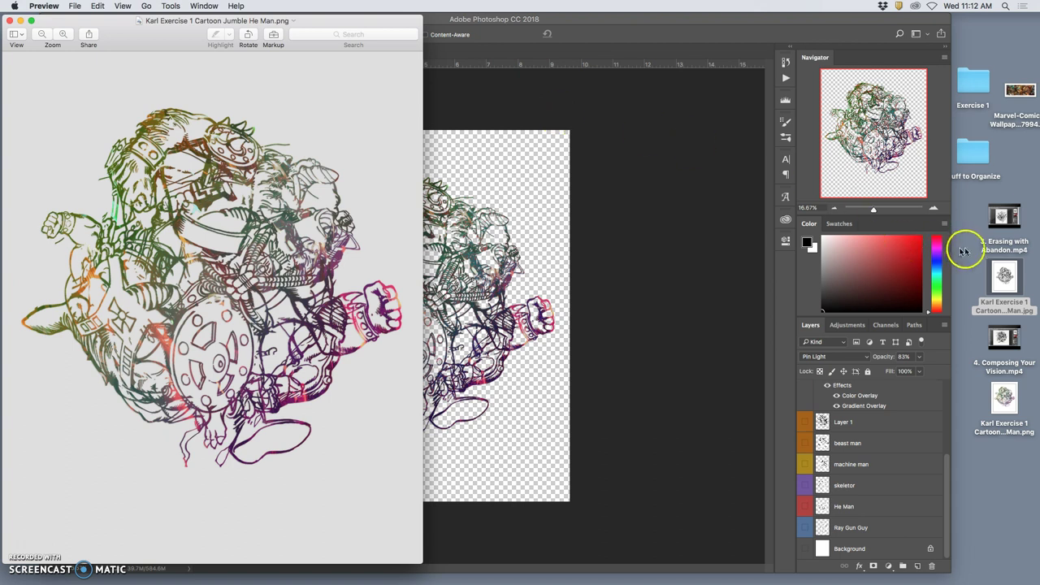
left_click_drag(337, 19, 441, 18)
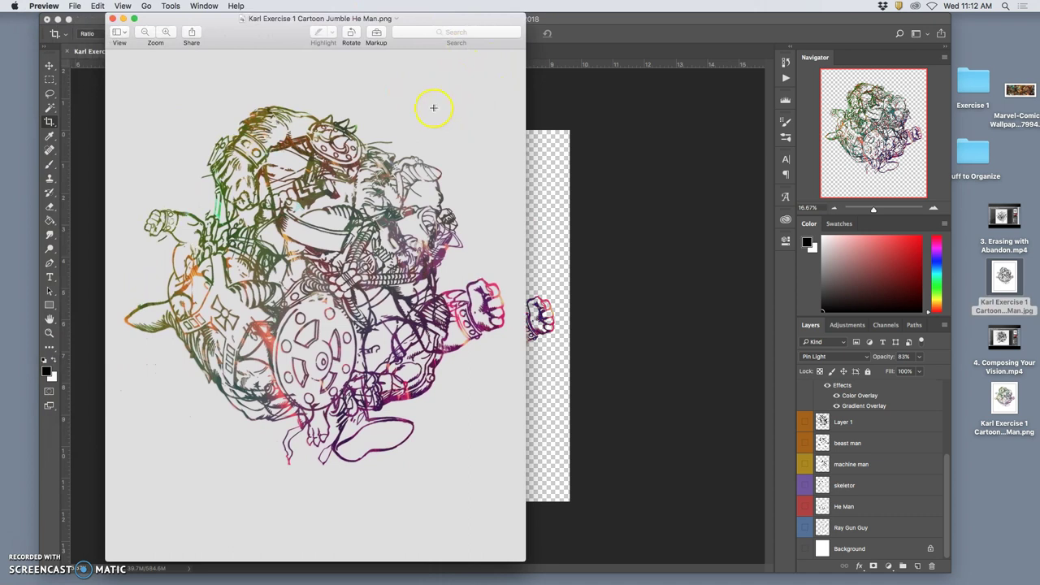
left_click(114, 18)
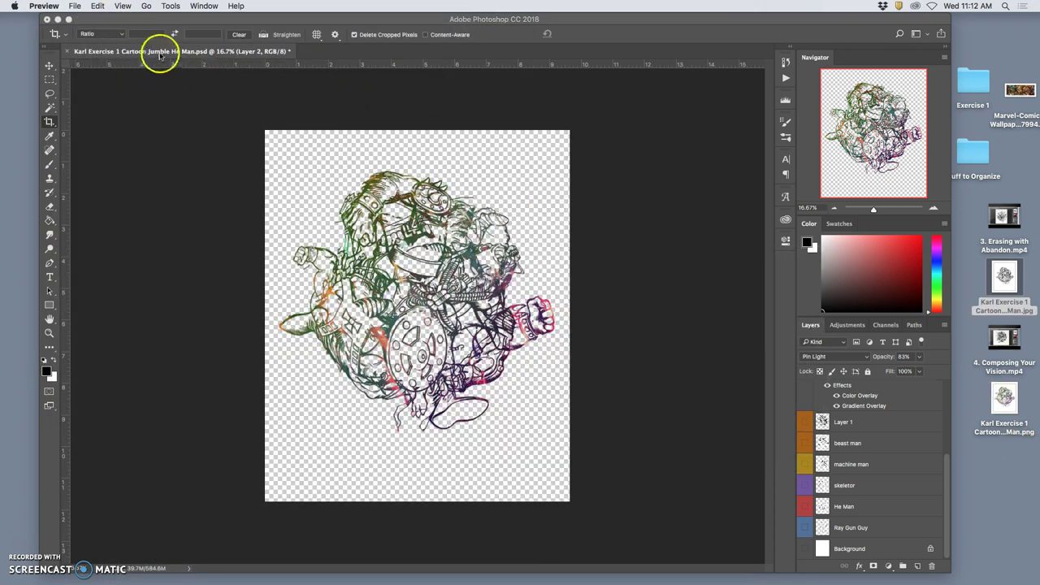
Return to Photoshop and save the Cartoon Jumble PSD
left_click(225, 53)
left_click(100, 10)
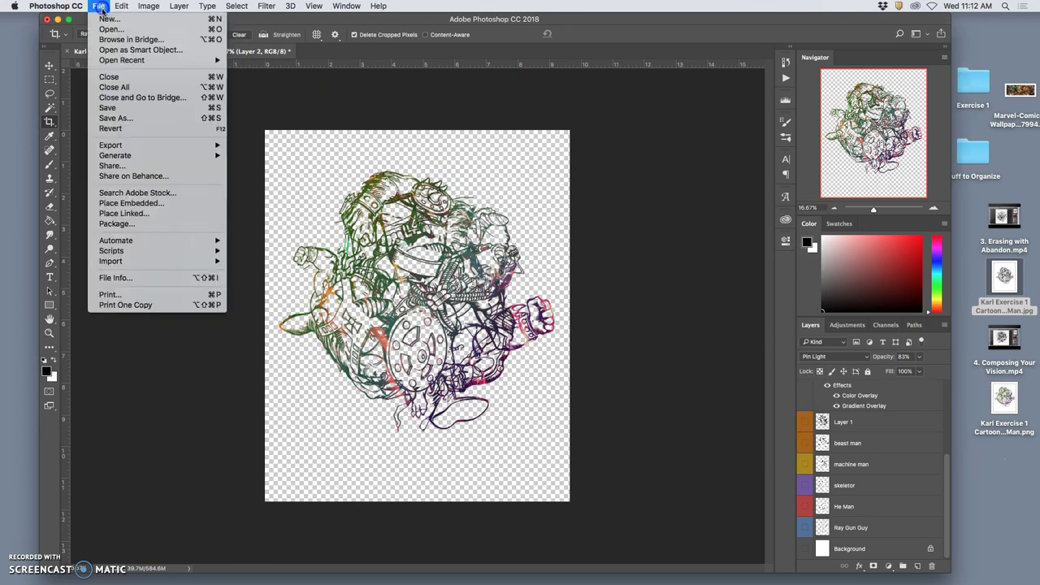
left_click(122, 104)
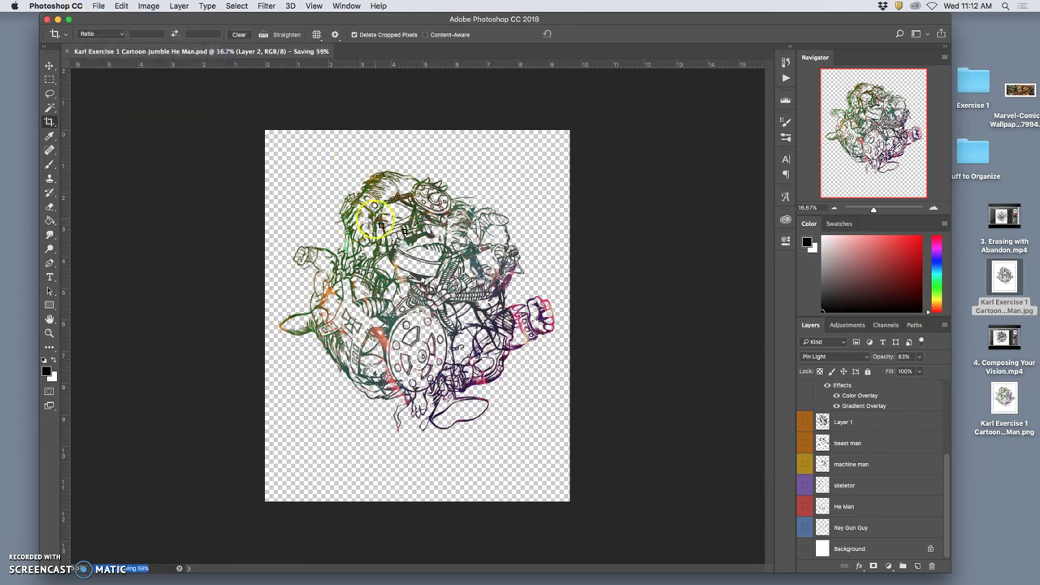
Hide Layer 2, Layer 1 copy 2 and Layer 1 copy's effects, leaving black line art
scroll(859, 470, "up", 3)
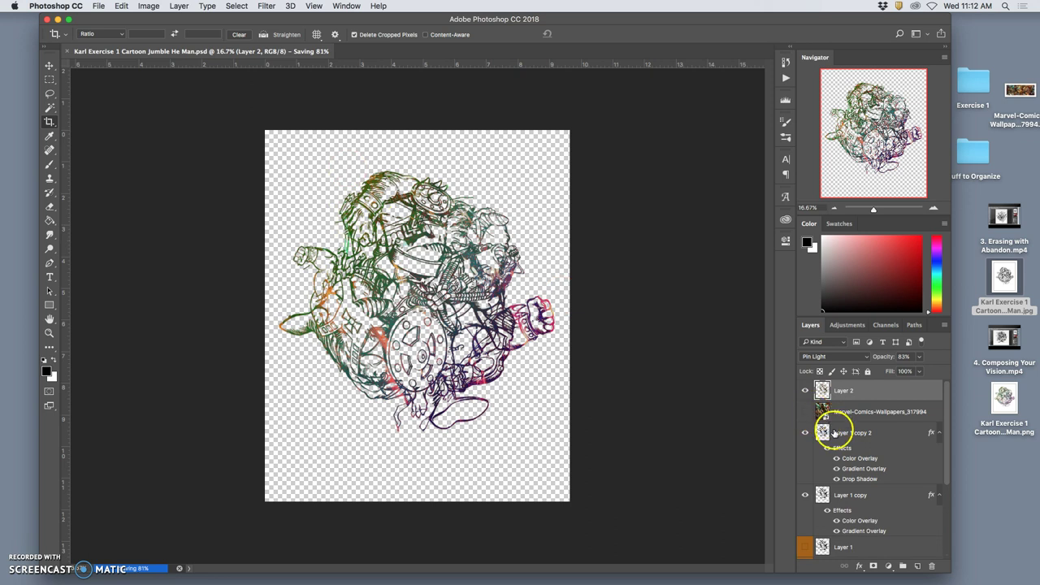
left_click_drag(805, 391, 804, 432)
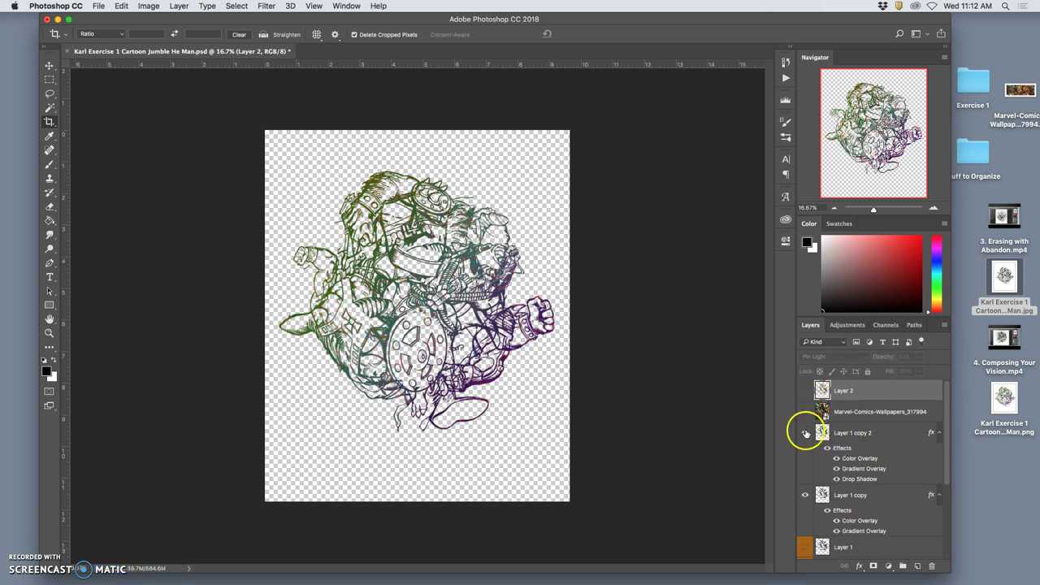
left_click(827, 512)
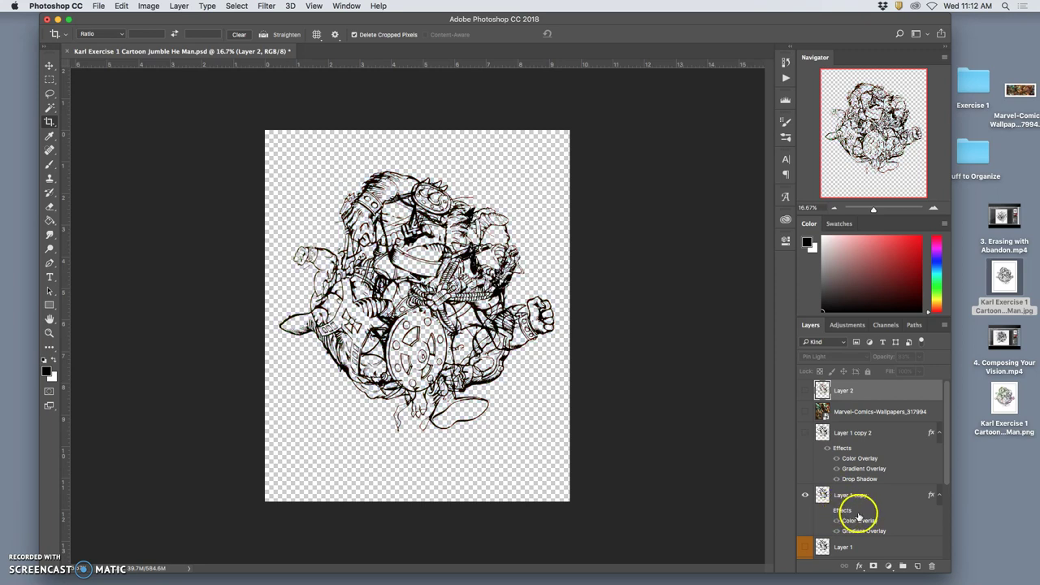
Save a JPEG copy to the Desktop at Quality 12 Maximum, replacing the existing JPEG
left_click(99, 9)
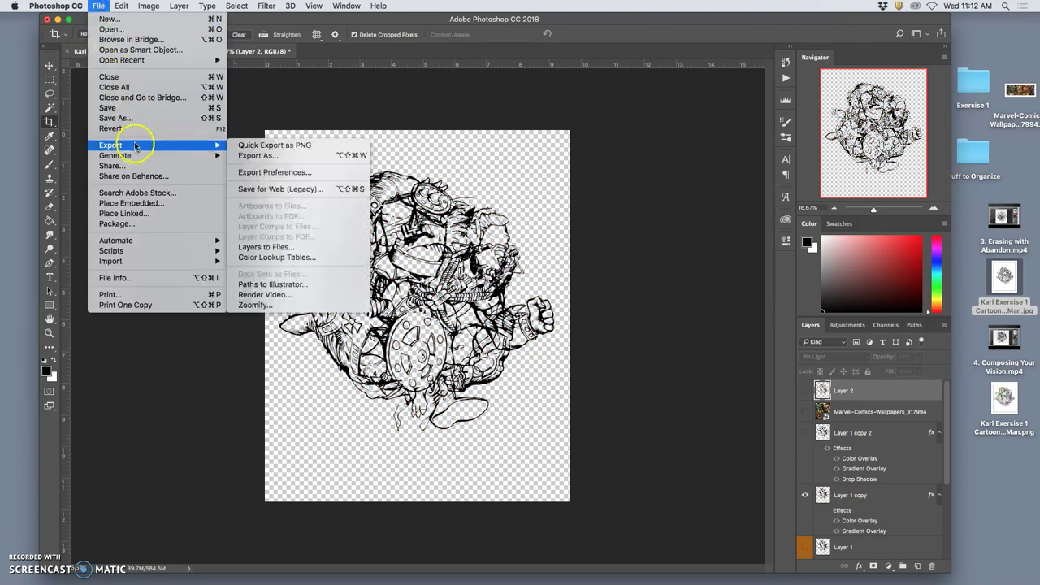
left_click(492, 208)
key("super+shift+s")
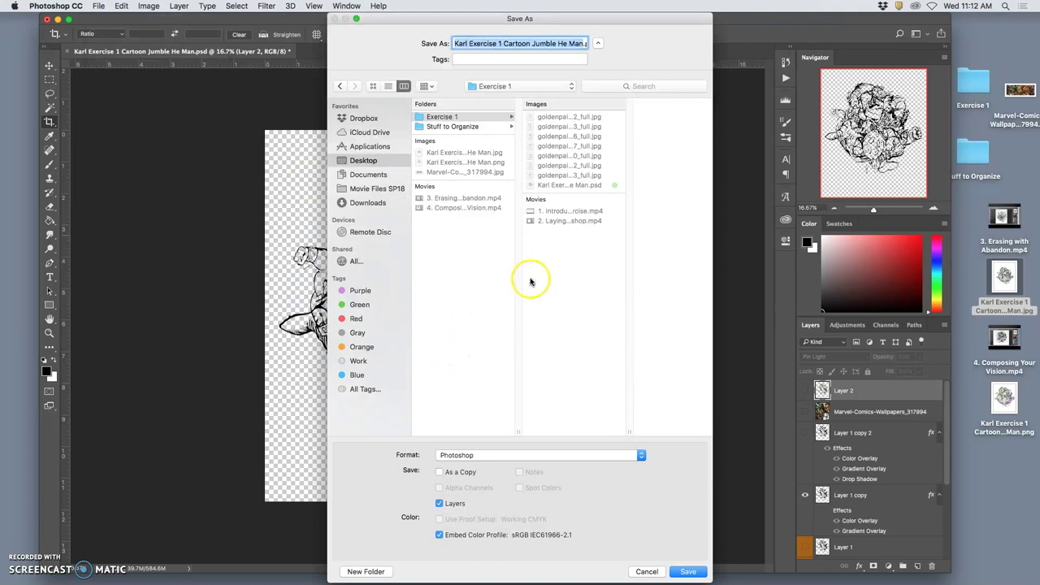
left_click(515, 455)
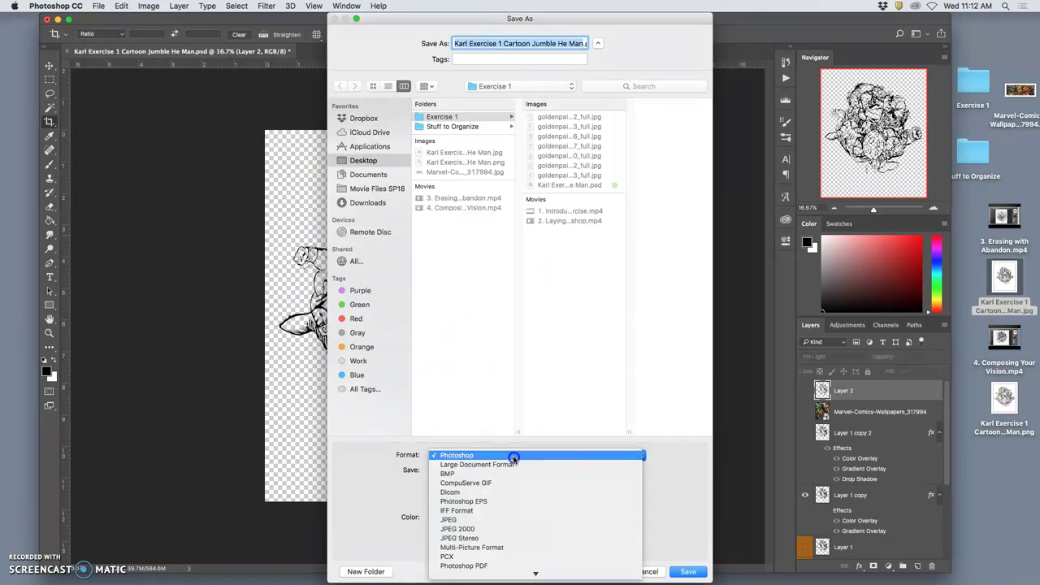
left_click(532, 364)
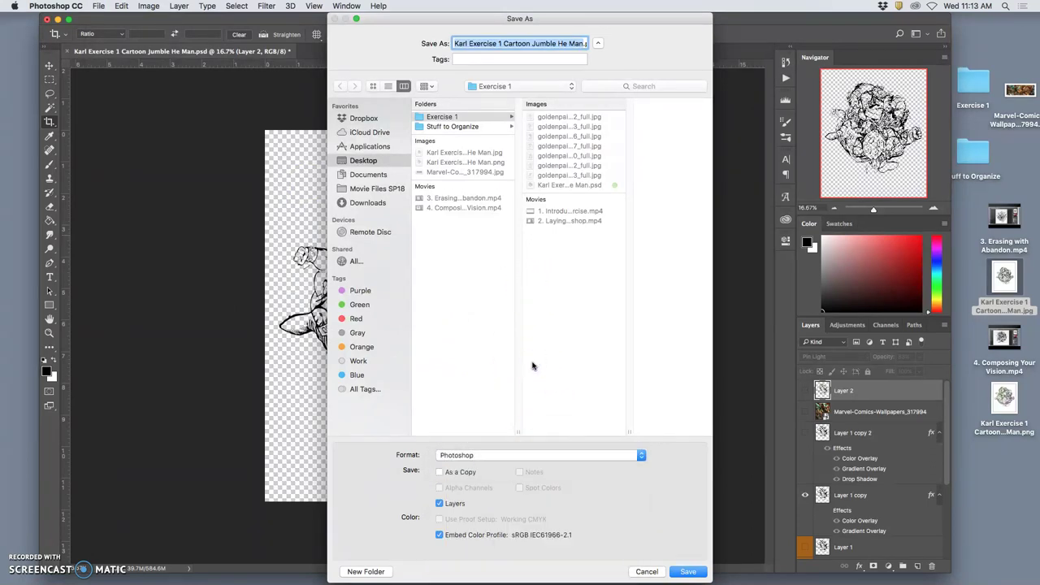
left_click(525, 200)
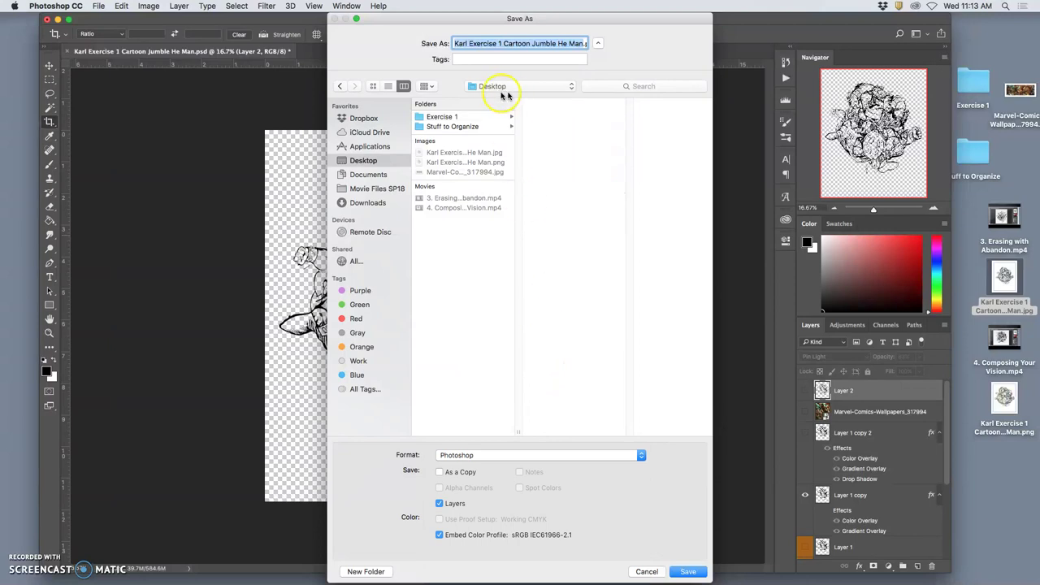
left_click(548, 460)
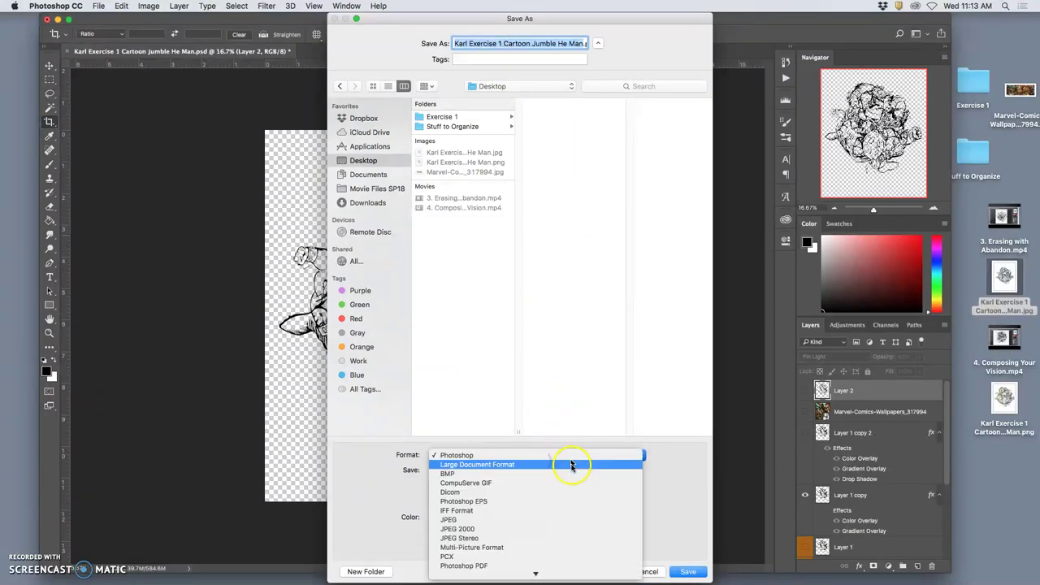
left_click(554, 523)
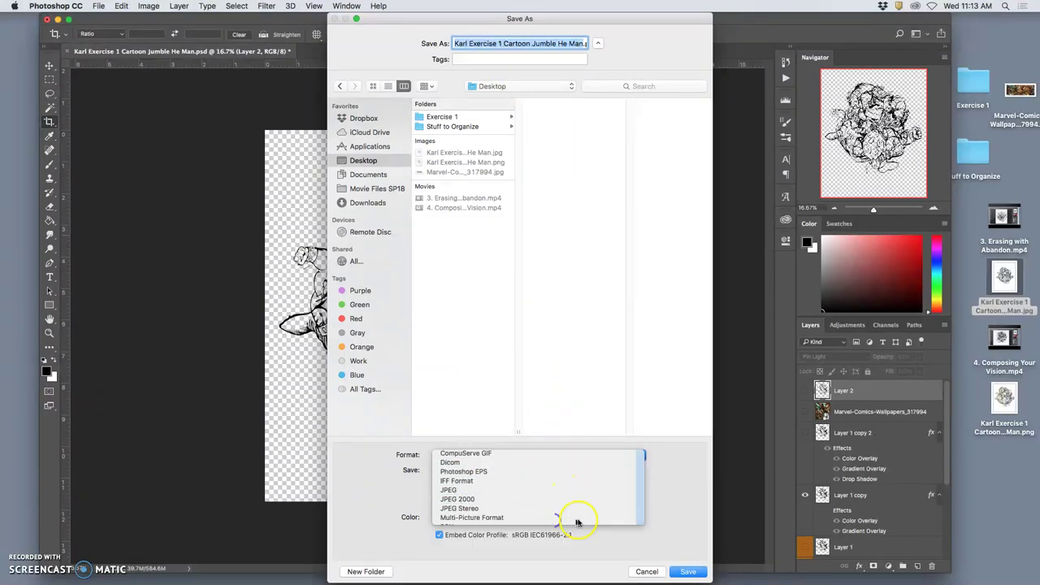
left_click(689, 573)
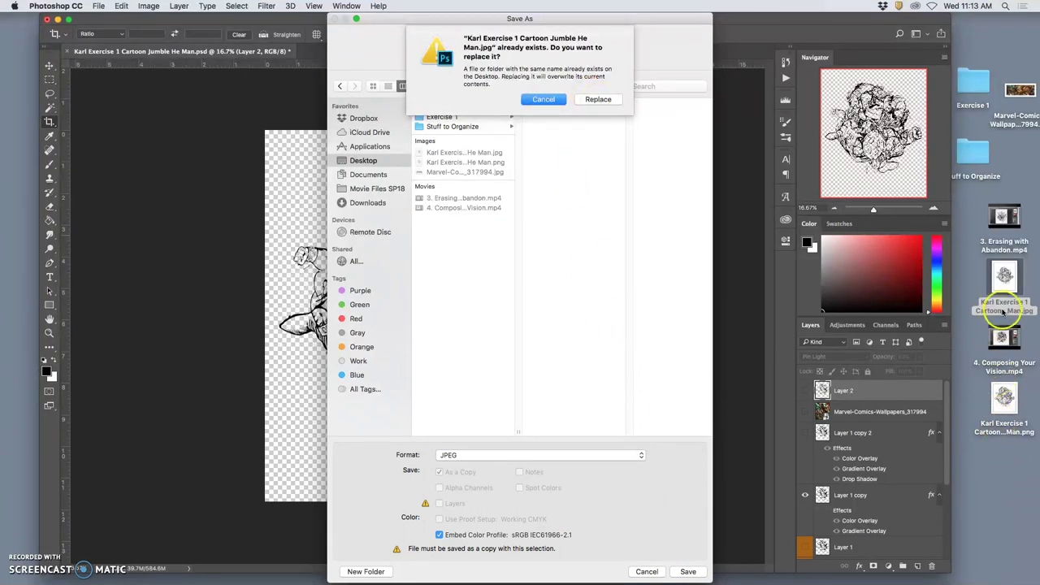
left_click(606, 99)
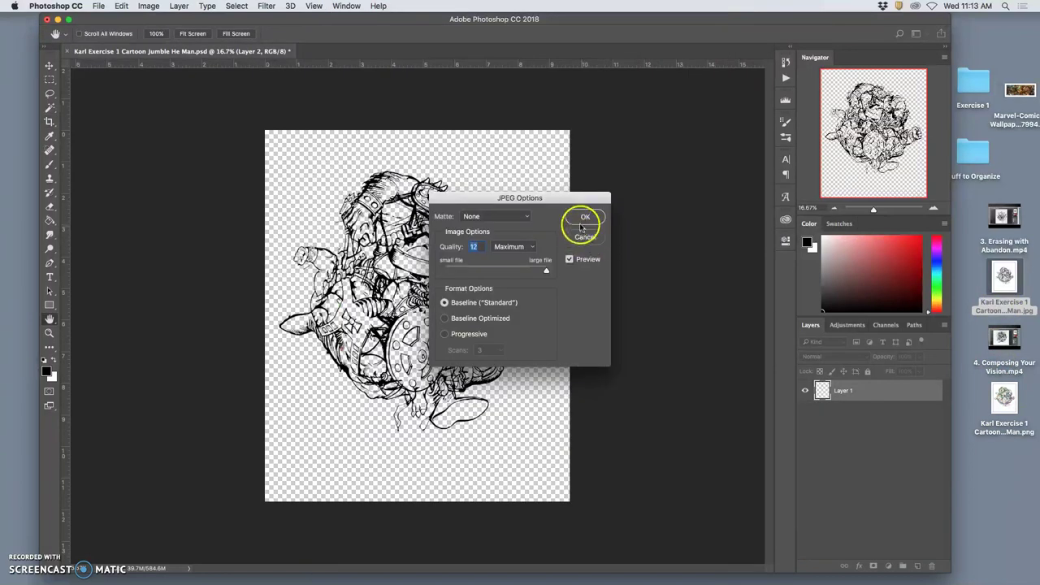
left_click(547, 273)
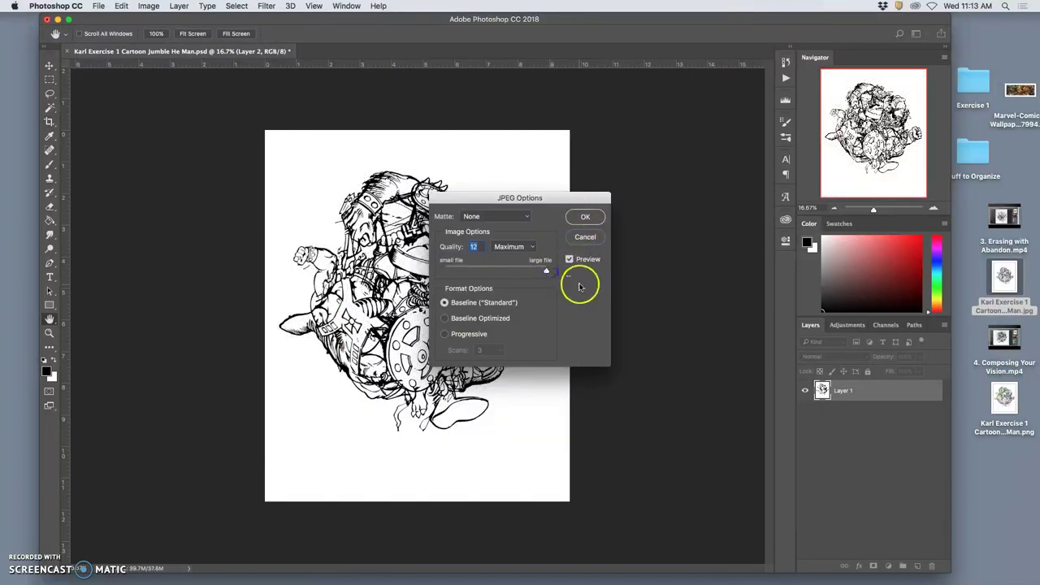
left_click(584, 217)
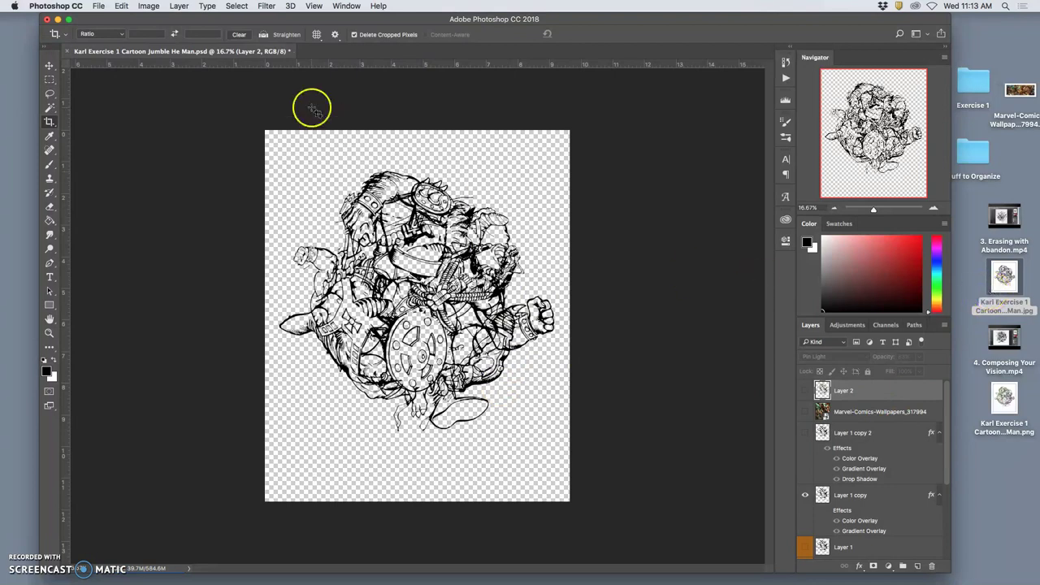
Show Layer 1 copy 2 and Layer 2 again, save the PSD, and minimize Photoshop
left_click(805, 433)
left_click(805, 392)
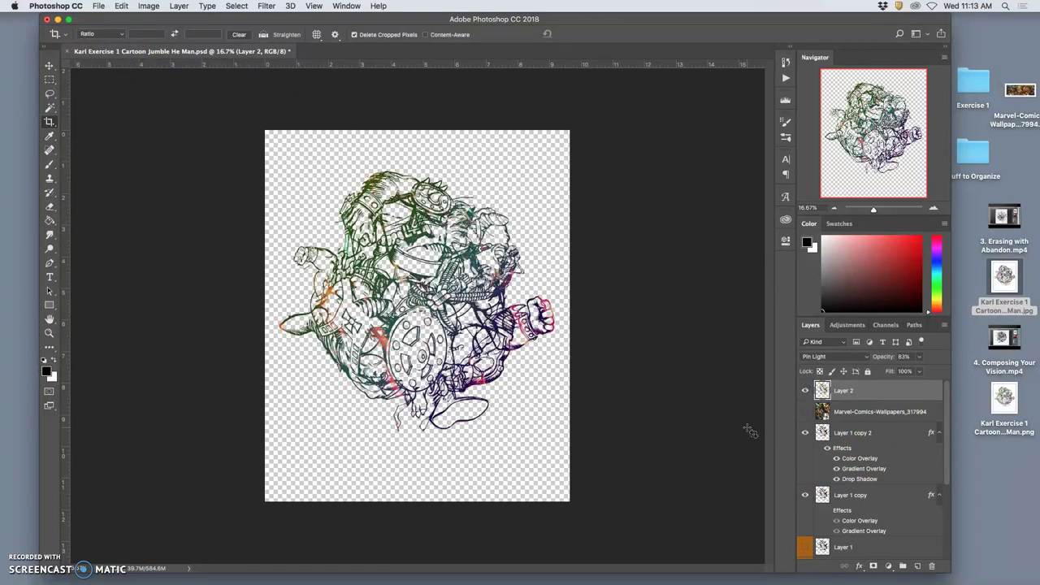
left_click(96, 6)
left_click(114, 105)
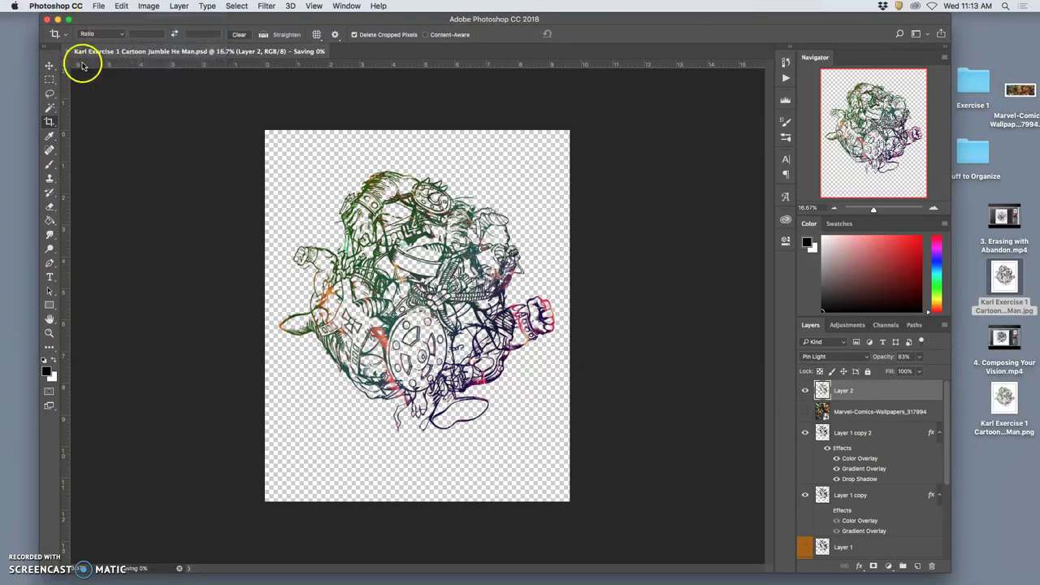
left_click(57, 19)
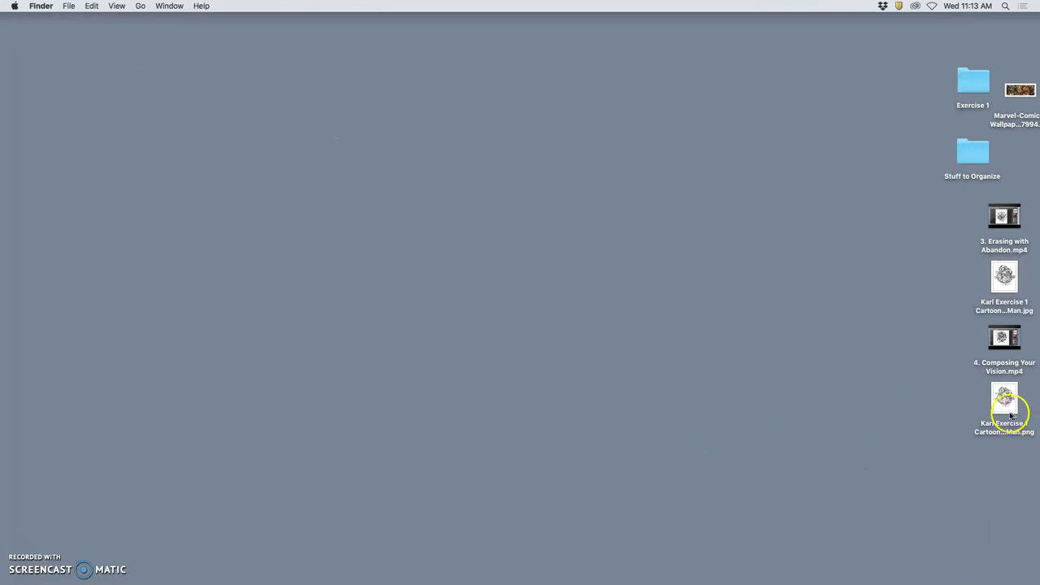
Move the cartoon jumble PNG to the desktop centre and duplicate it, keeping the 'copy' name
left_click_drag(1010, 409, 690, 198)
left_click(679, 201)
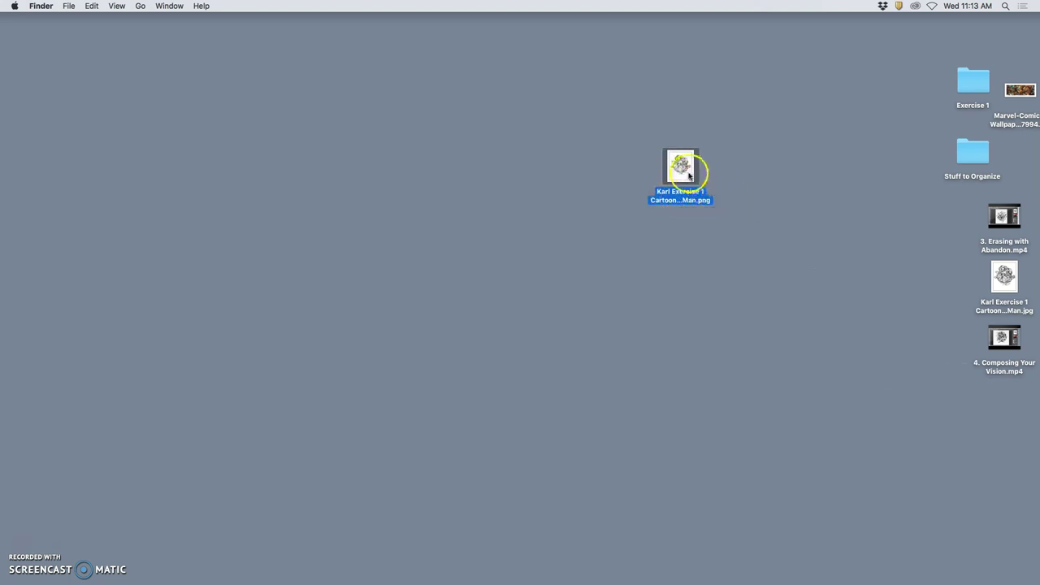
left_click(685, 171)
right_click(684, 171)
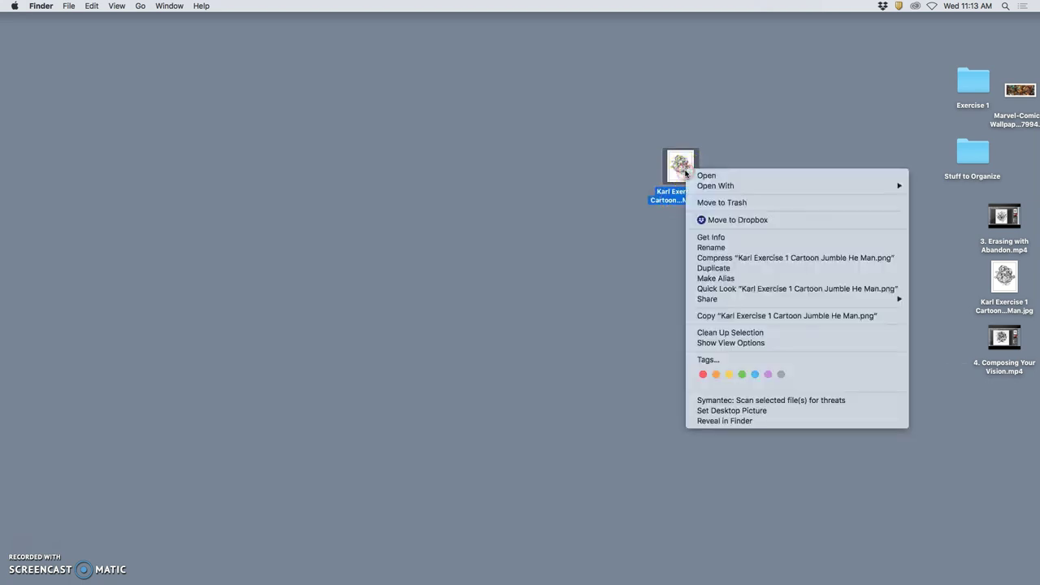
left_click(721, 271)
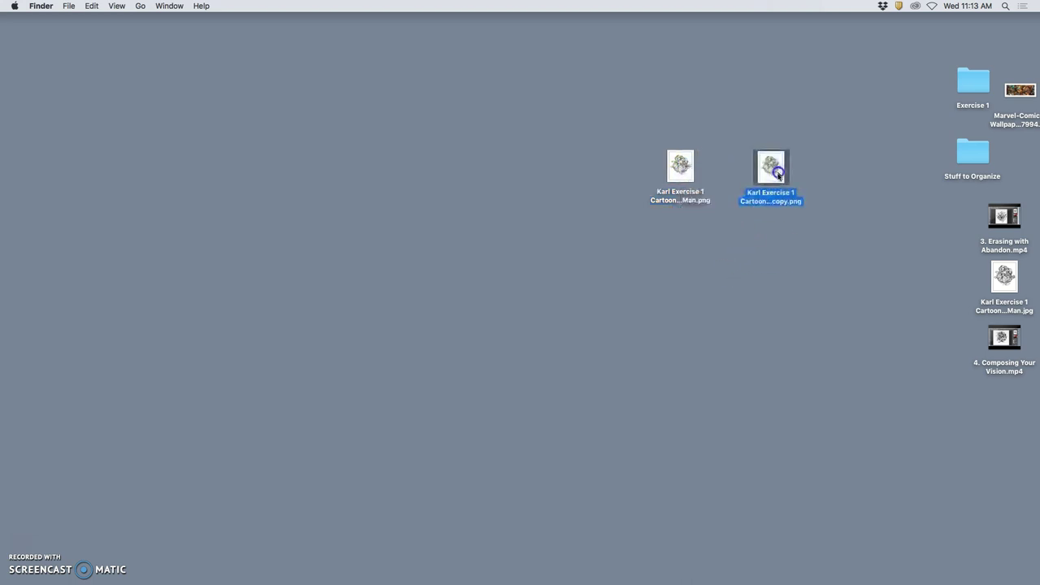
left_click(763, 221)
left_click(769, 195)
key("Return")
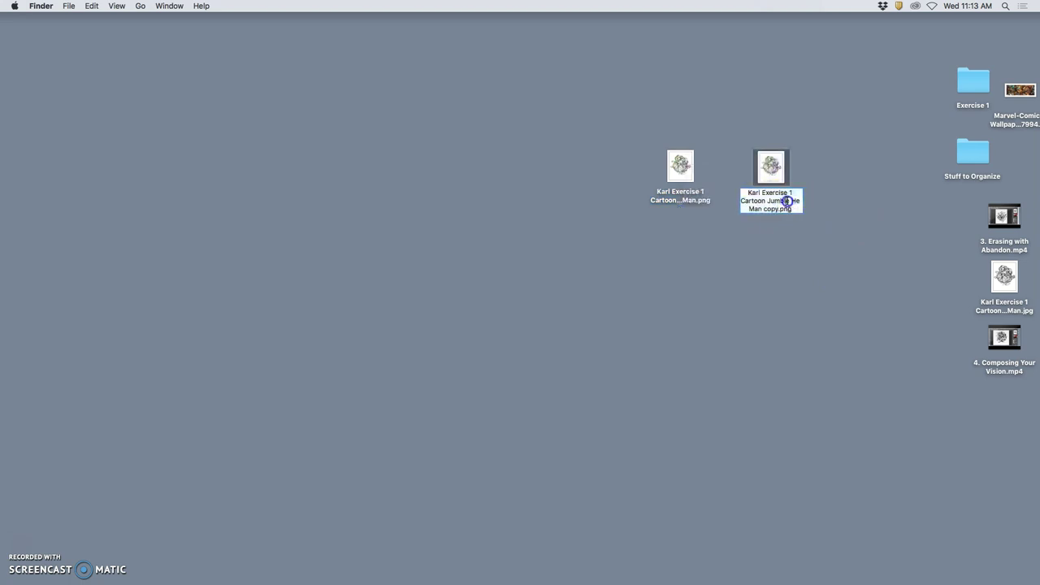
left_click(753, 195)
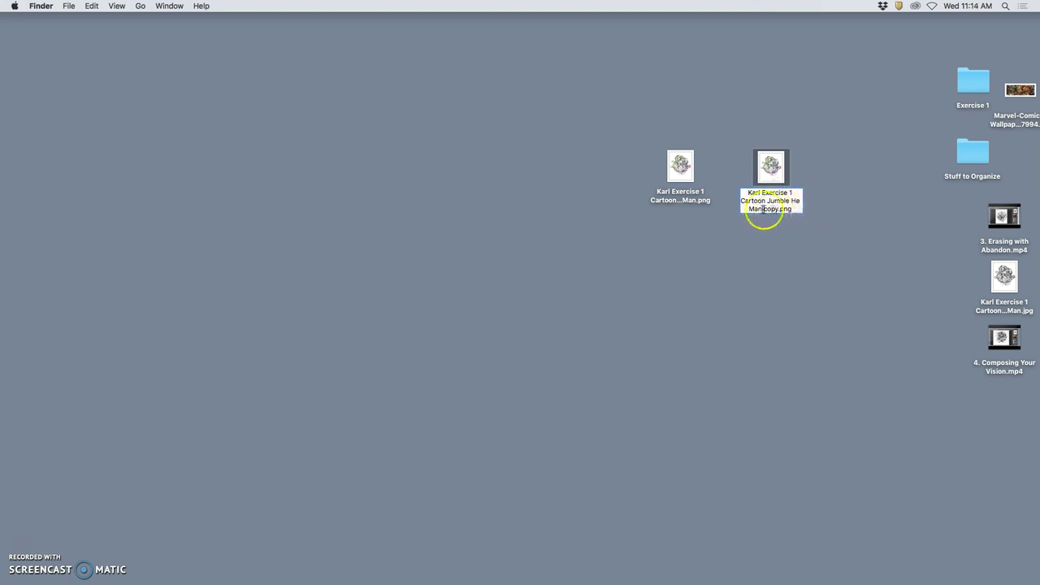
left_click(831, 218)
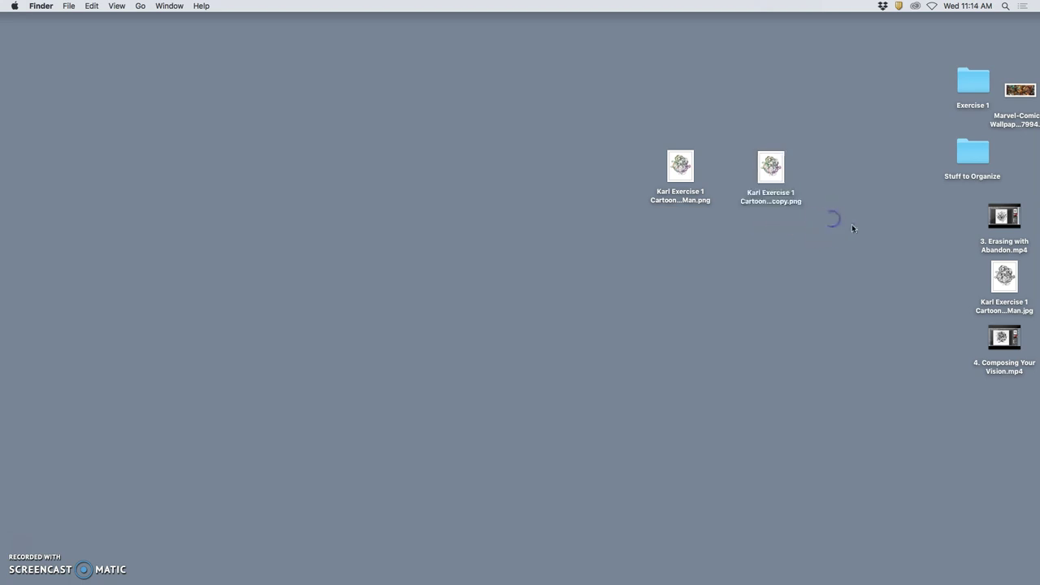
Open copy.png in Preview and bring up Tools > Adjust Size (9.65 × 11.75 in, 350 ppi)
double_click(778, 180)
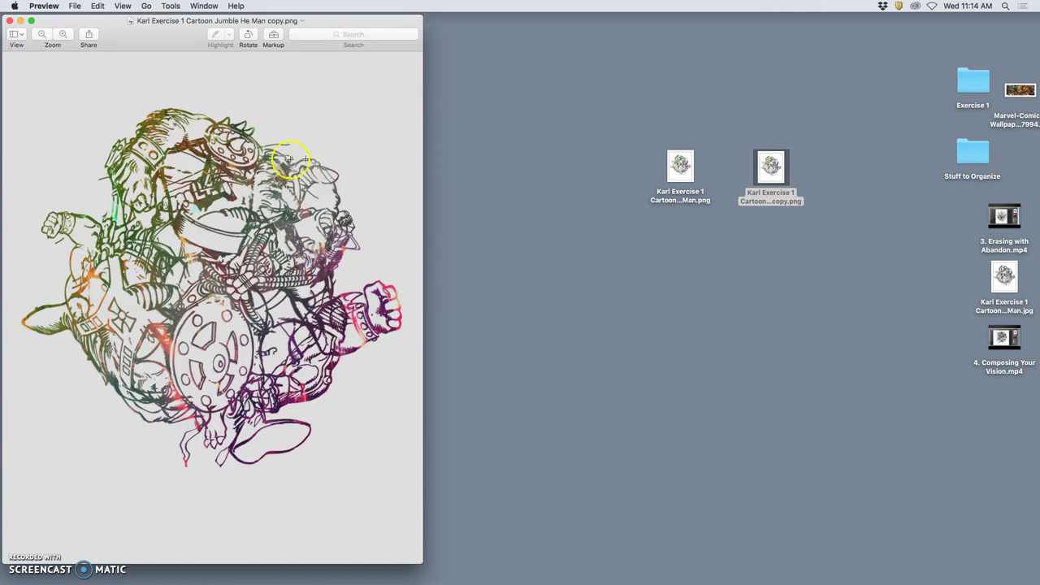
left_click(169, 5)
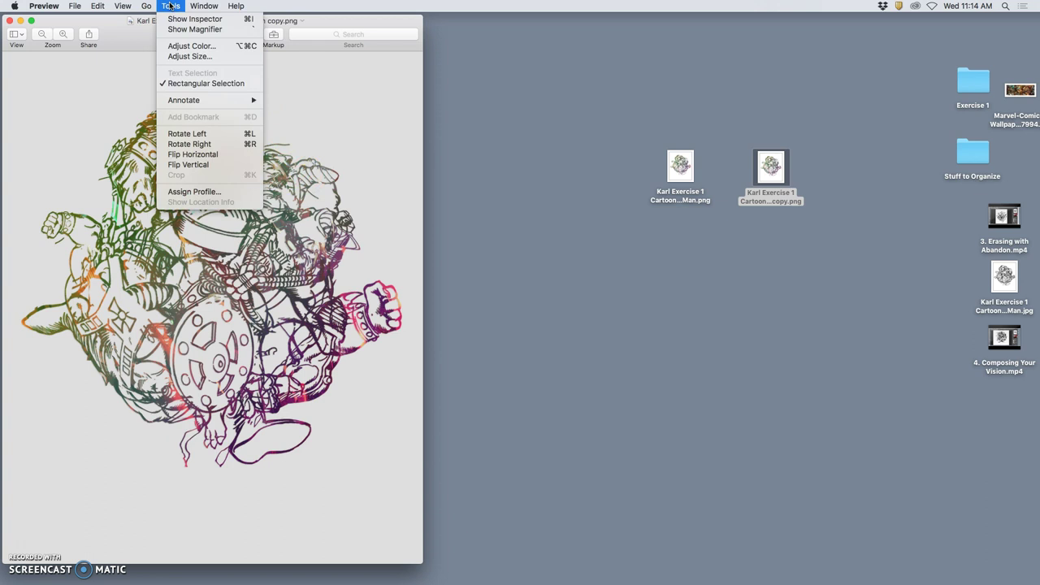
left_click(192, 56)
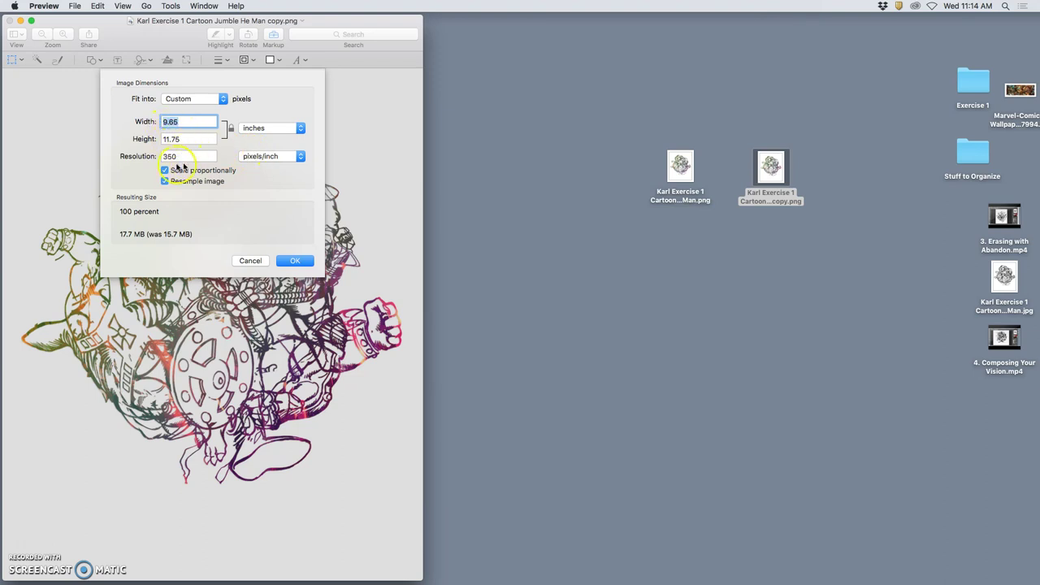
Resize the PNG copy in pixel units to 450 px wide, giving 450 × 548 pixels
left_click(258, 128)
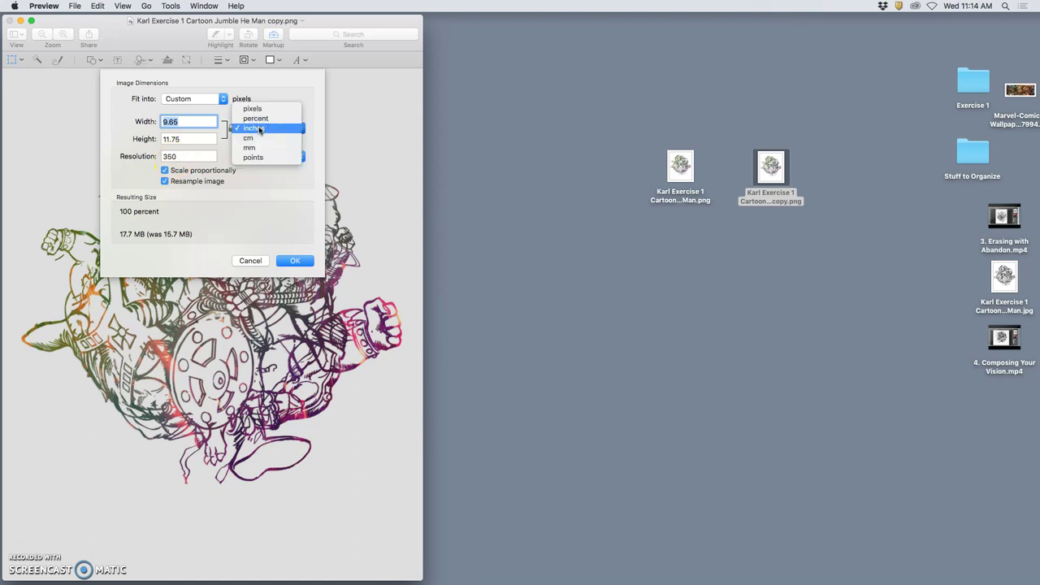
left_click(252, 108)
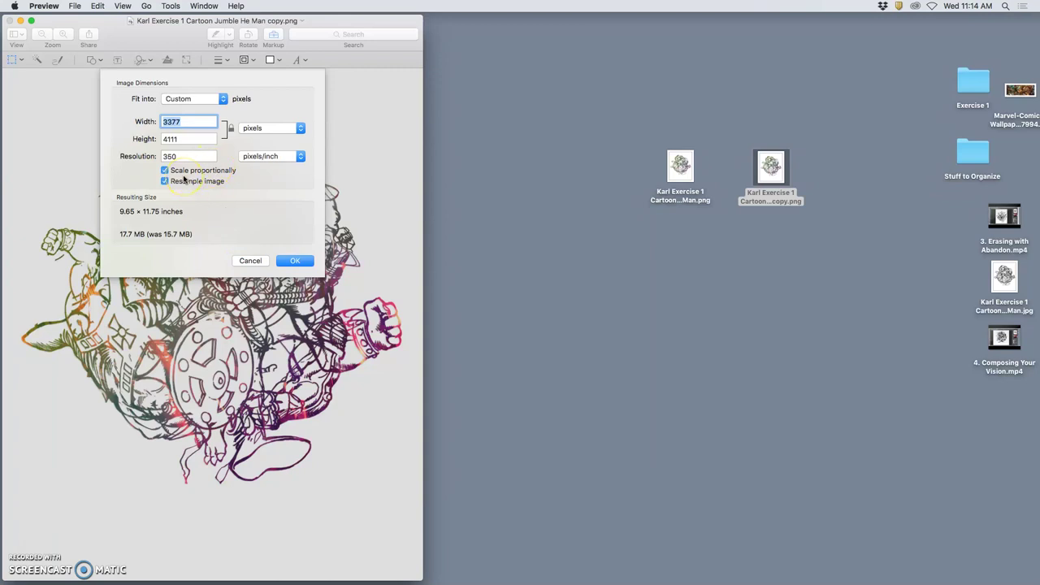
left_click_drag(192, 122, 158, 122)
type("45")
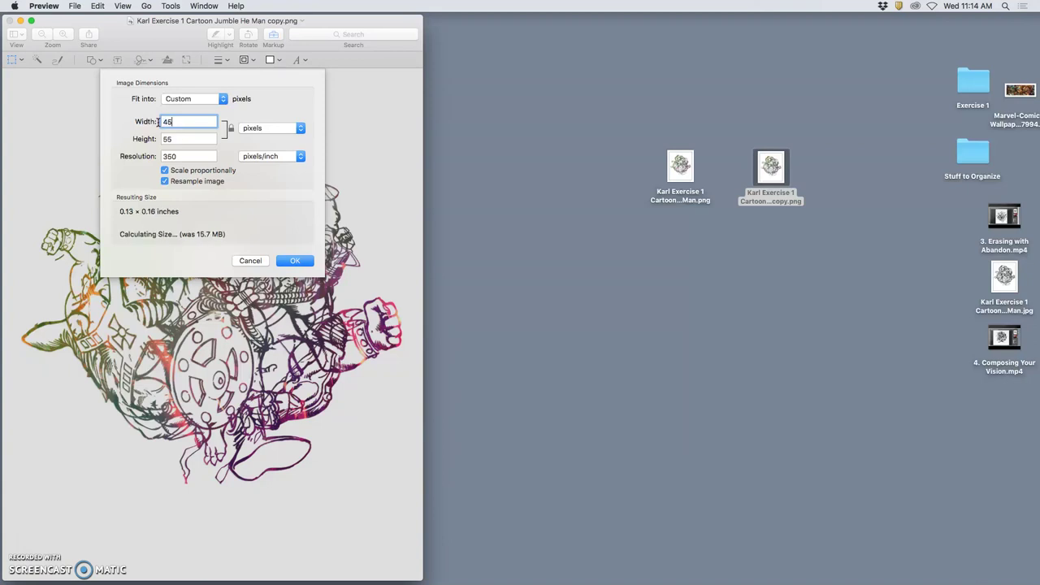
type("0")
left_click(195, 147)
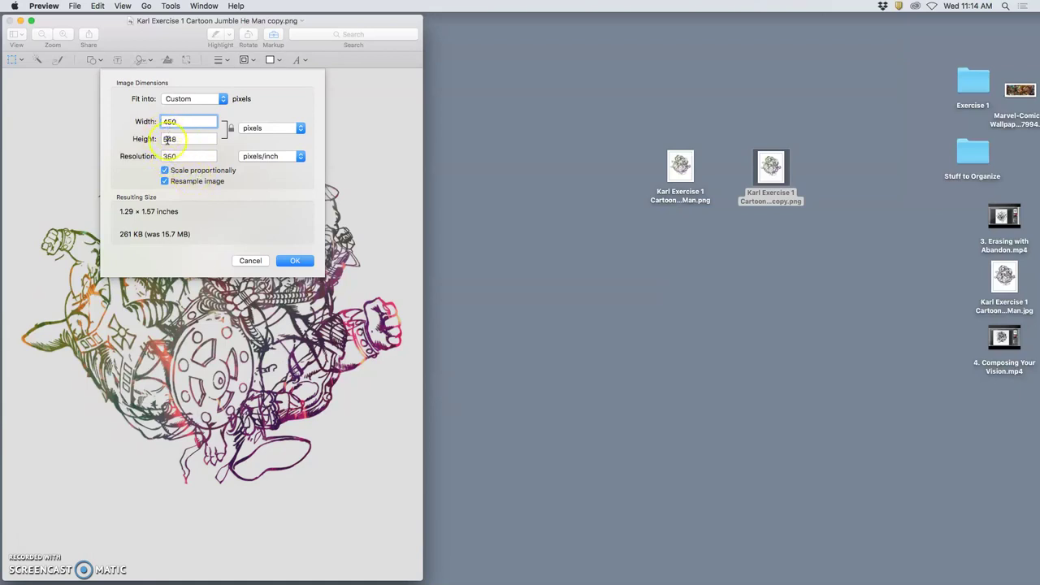
left_click(294, 260)
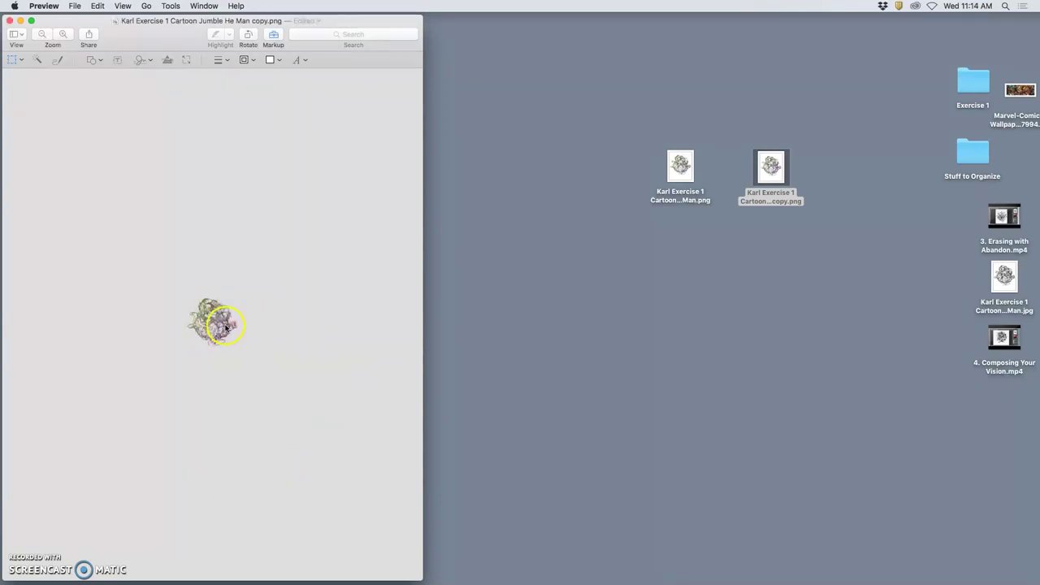
Zoom in to inspect the resized line art's pixels, zoom back out, then select all and copy the image
key("super+plus")
key("super+plus")
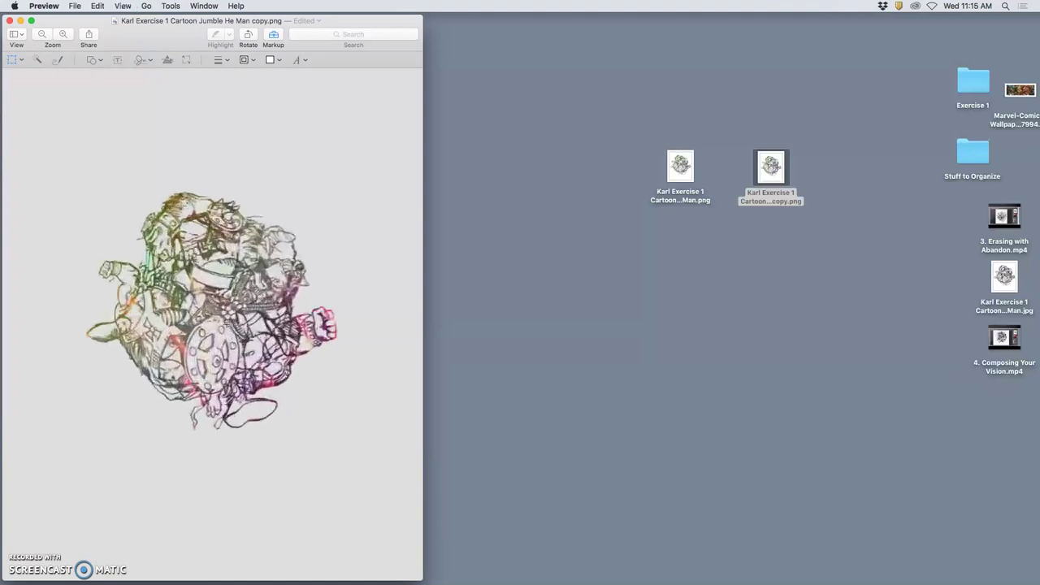
key("super+plus")
key("super+plus")
key("super+plus")
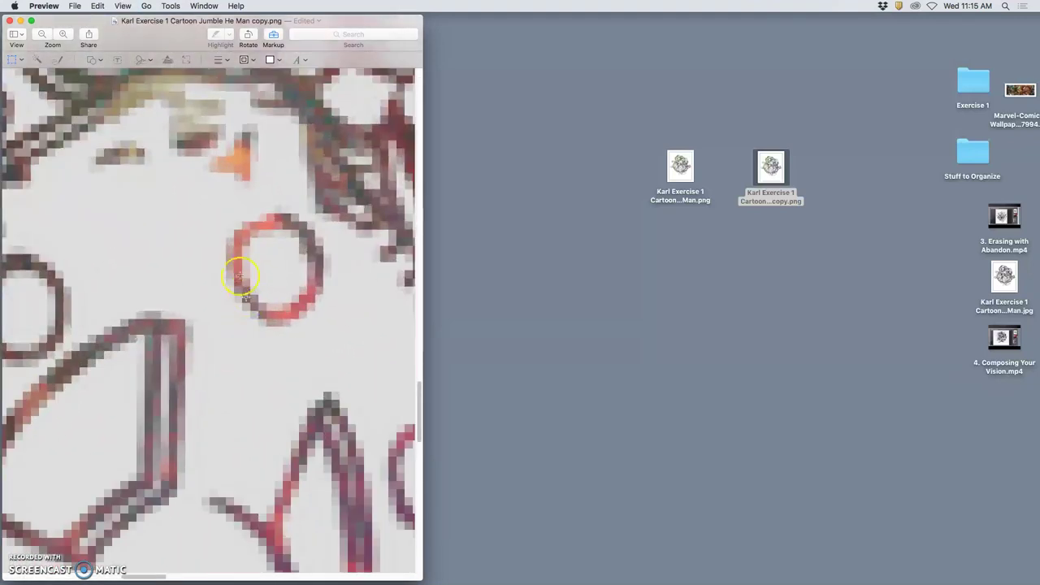
key("super+minus")
key("super+minus")
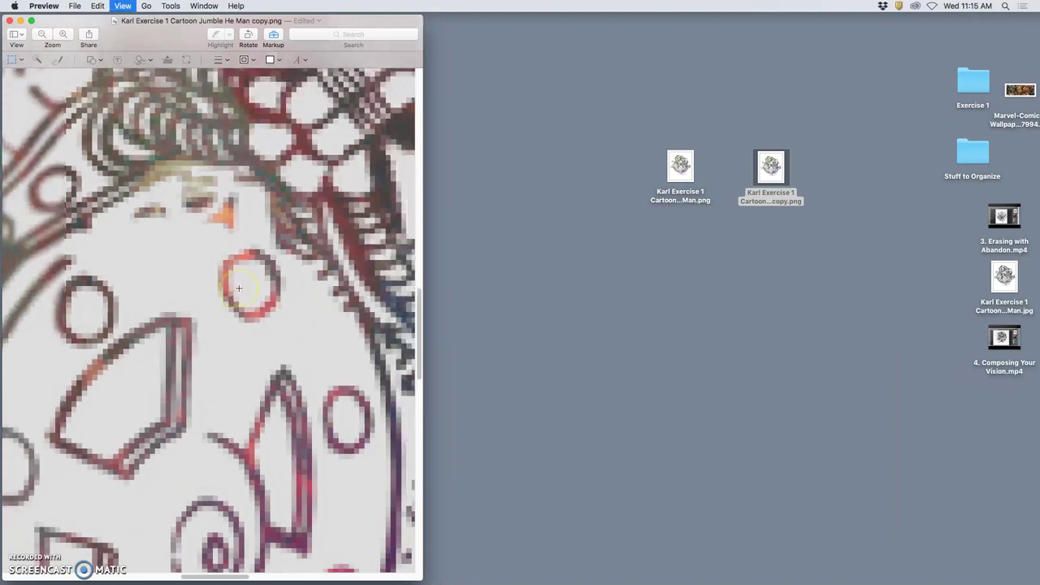
key("super+minus")
key("super+minus")
key("super+minus")
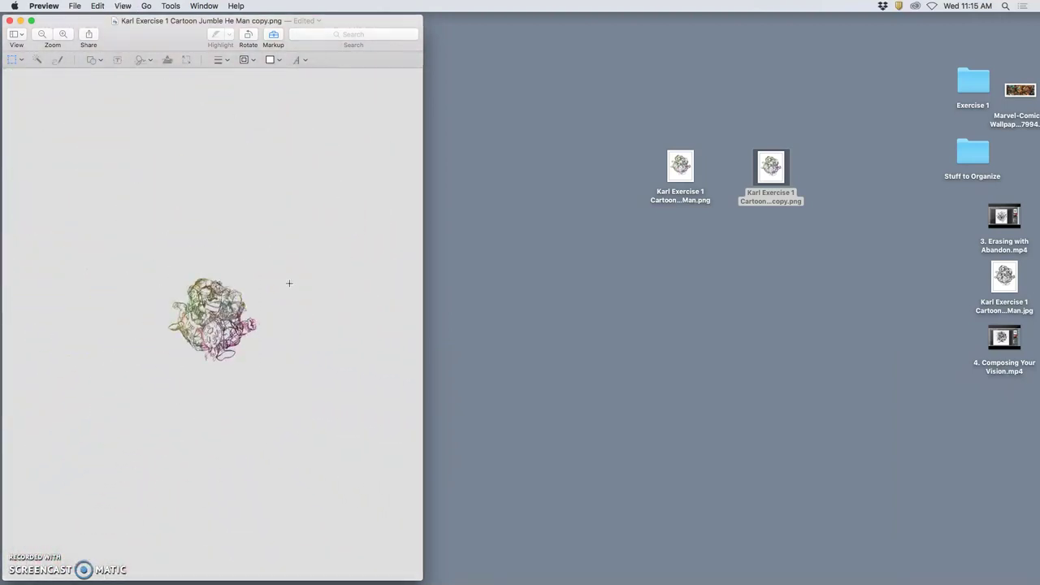
key("super+a")
key("super+c")
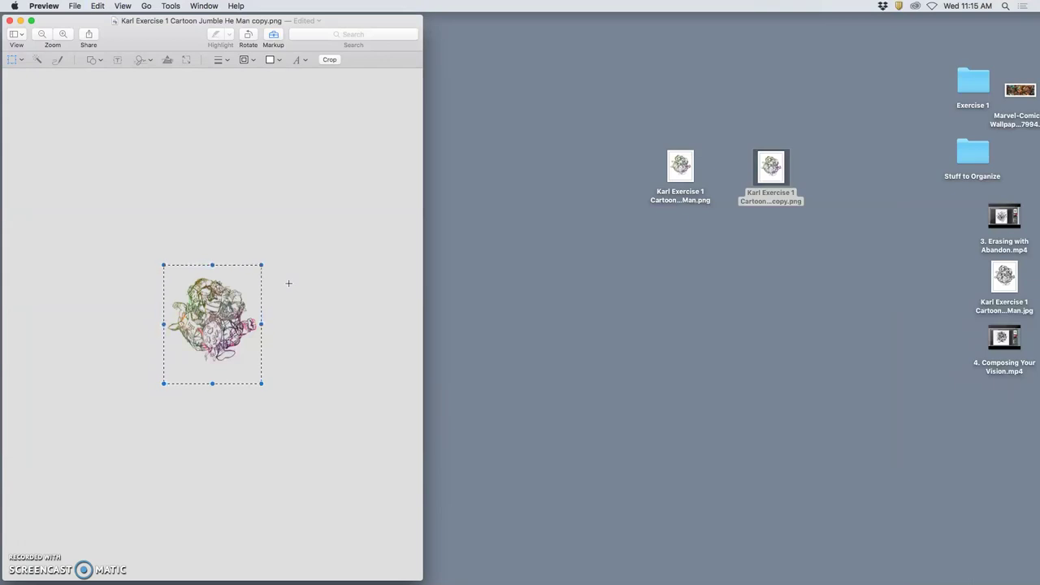